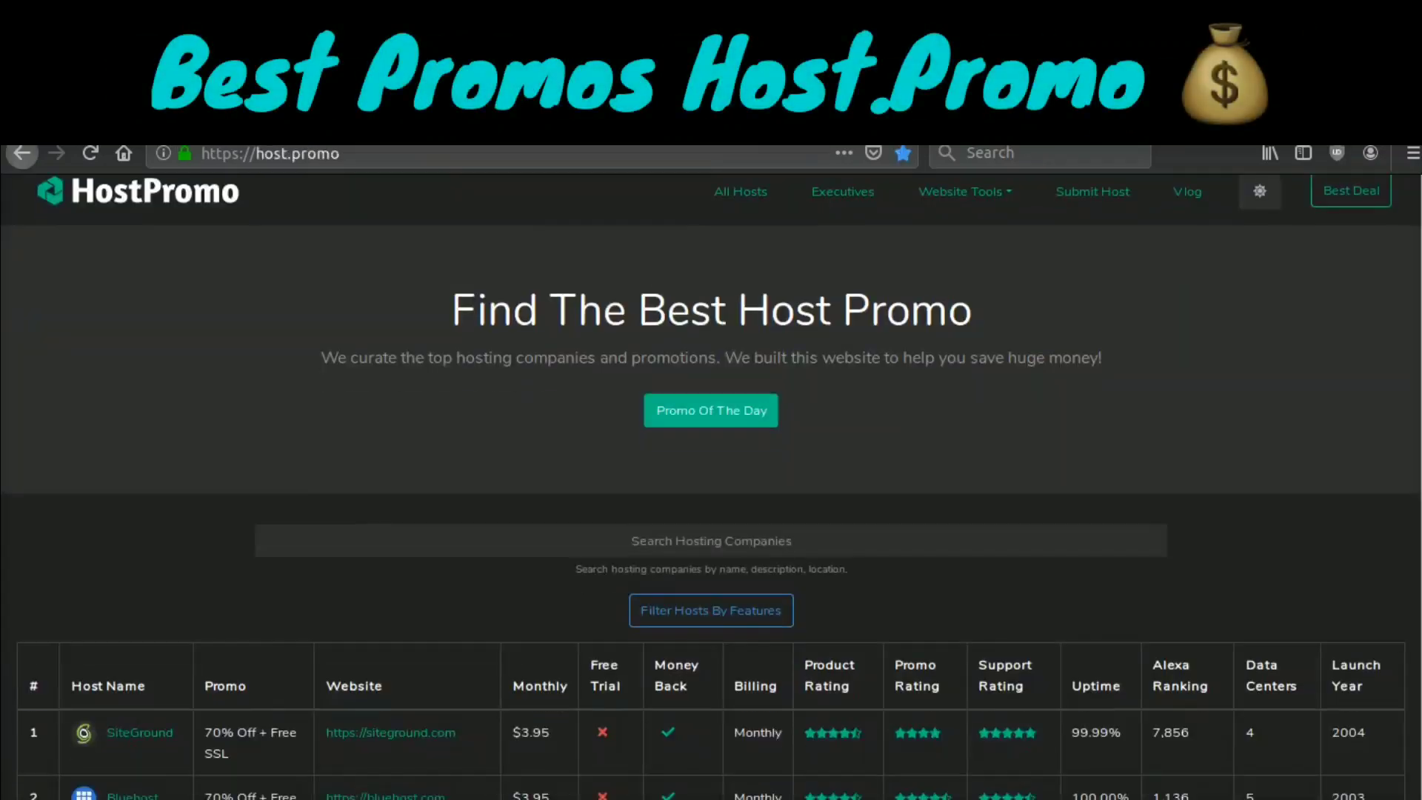
- Scroll through the Host.Promo comparison table of hosting promotions
scroll(711, 453, down, 20)
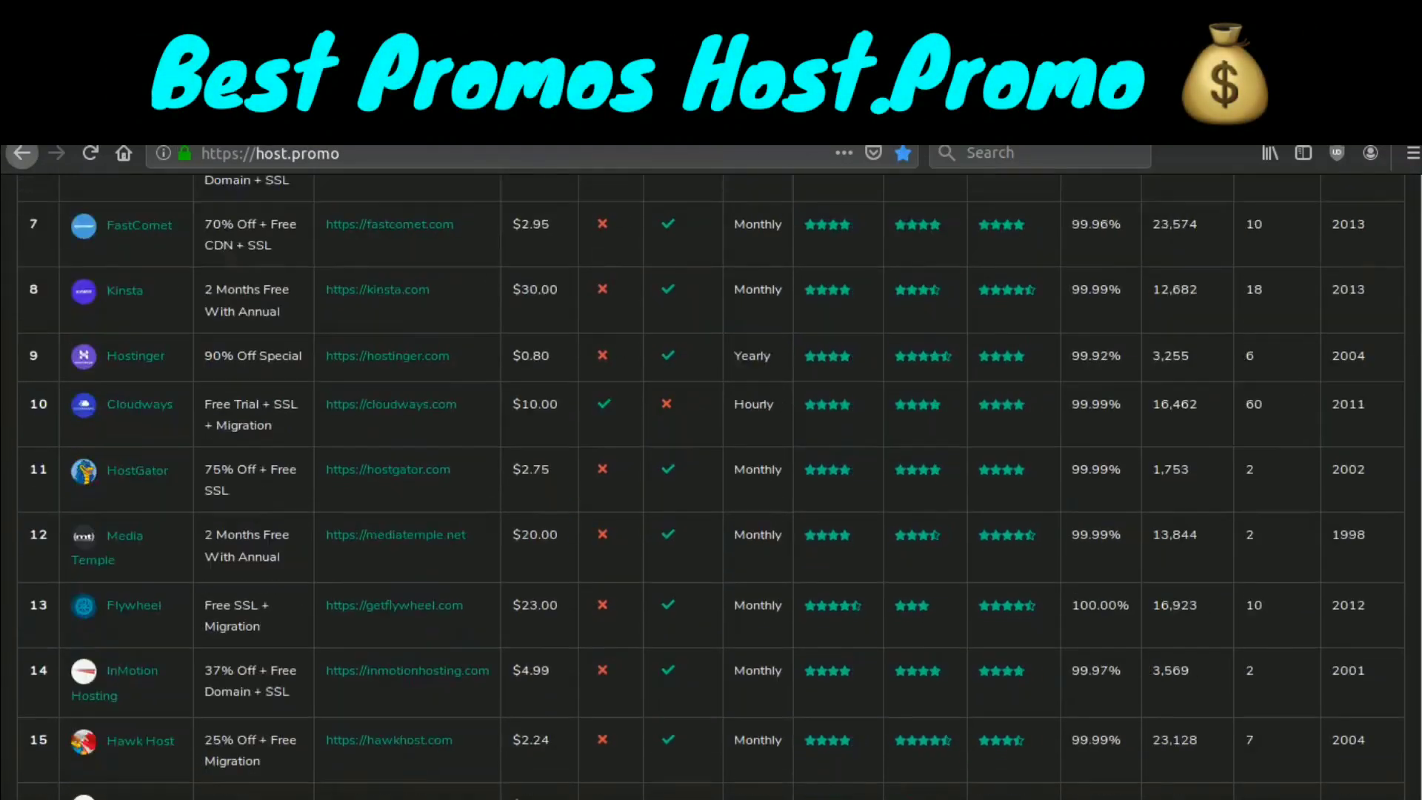
scroll(711, 471, up, 20)
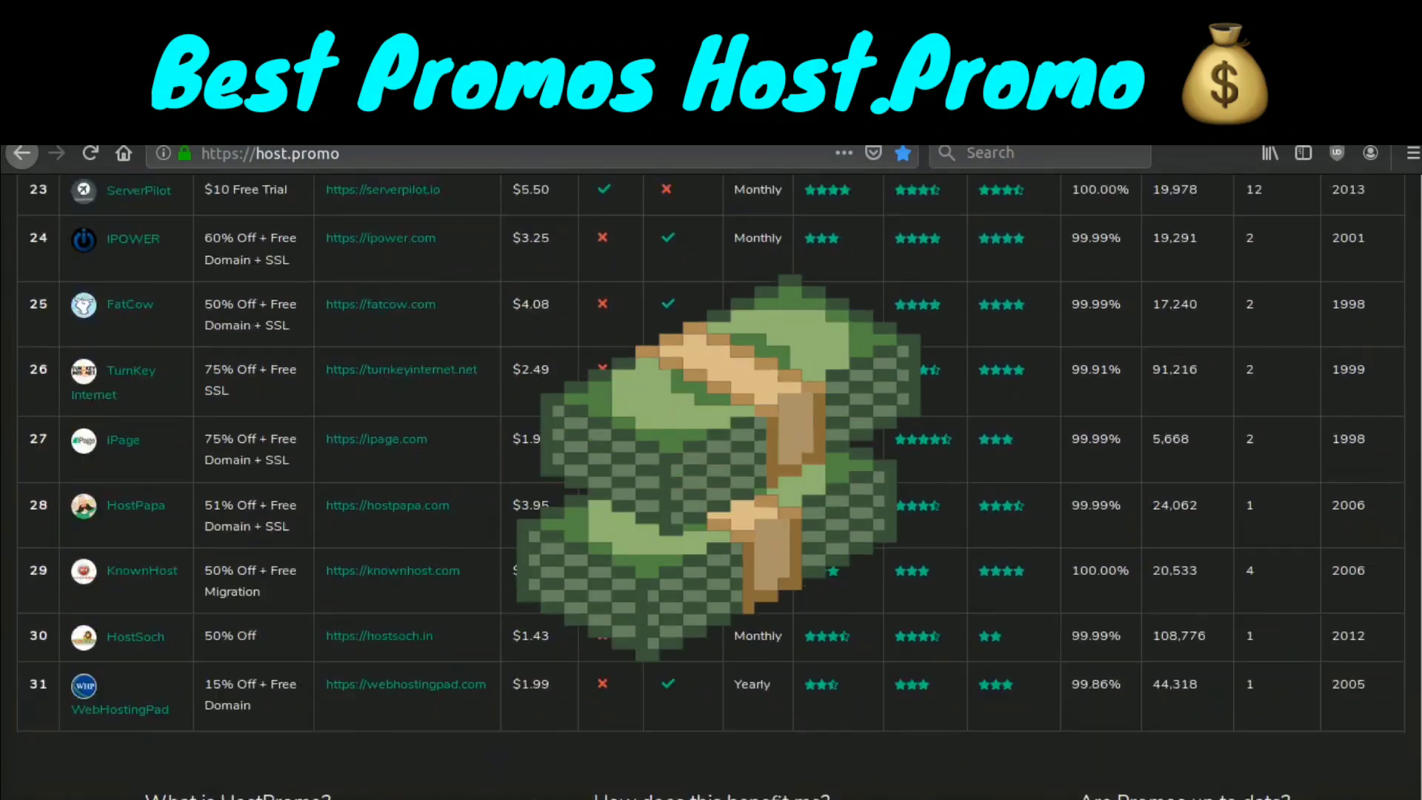
scroll(711, 474, up, 3)
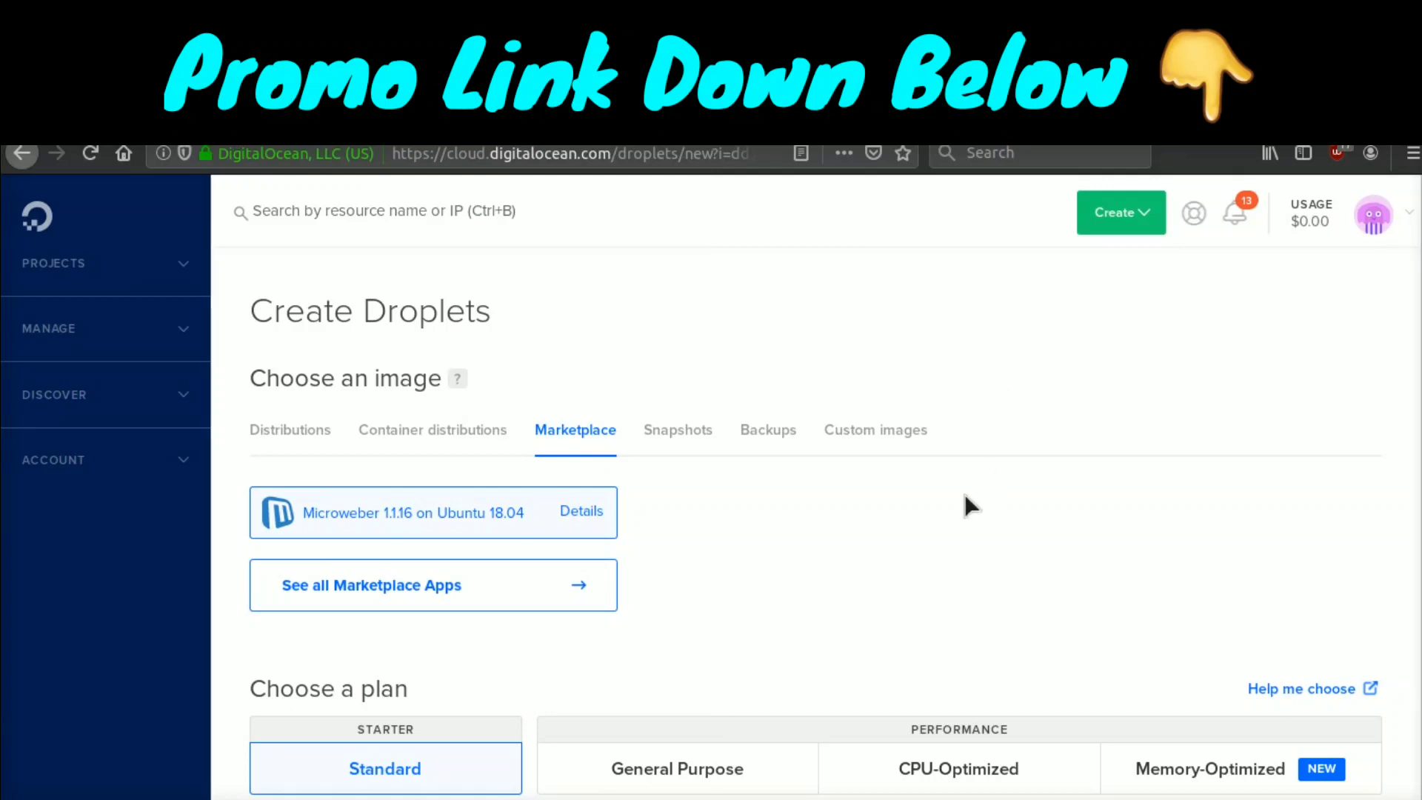
scroll(964, 494, down, 1)
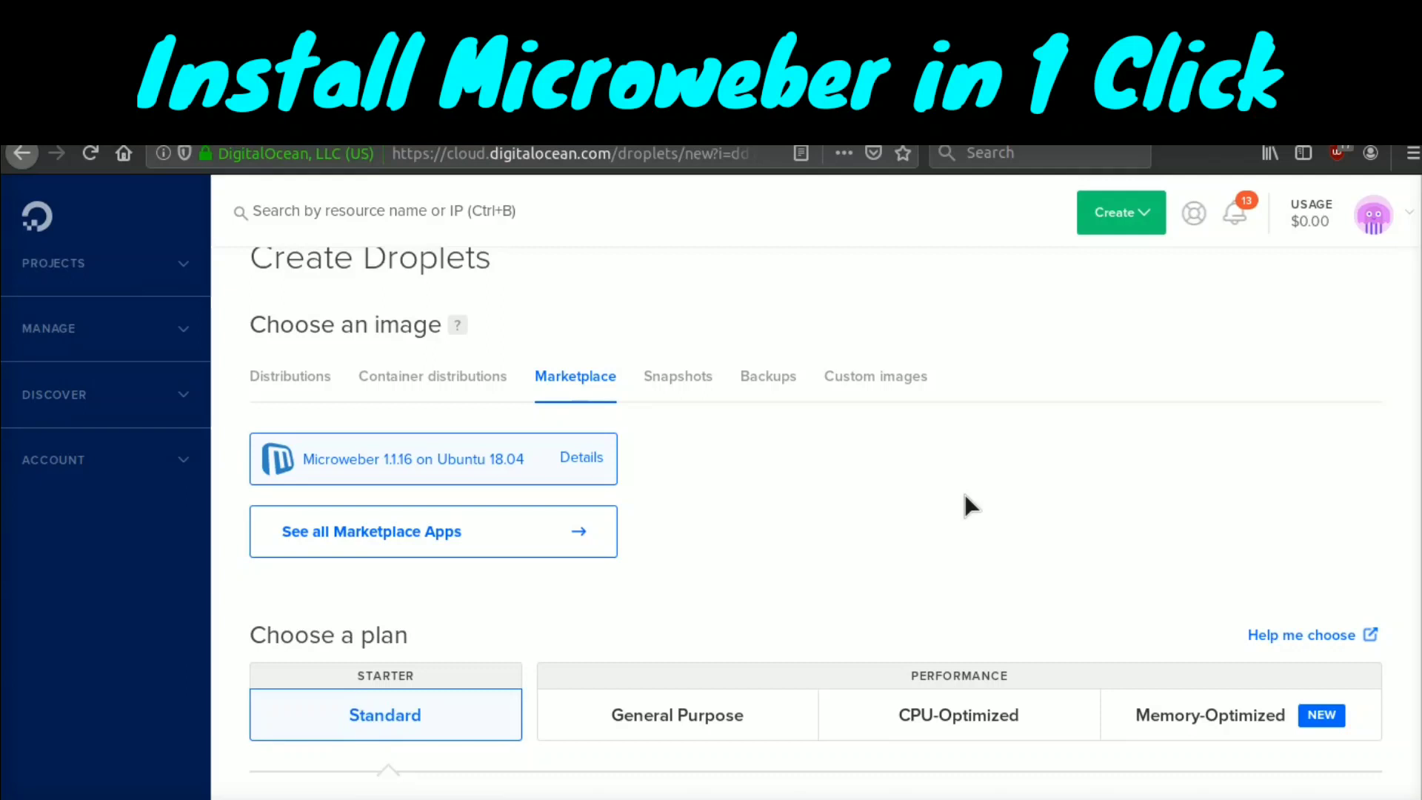
scroll(965, 494, down, 1)
scroll(964, 495, down, 1)
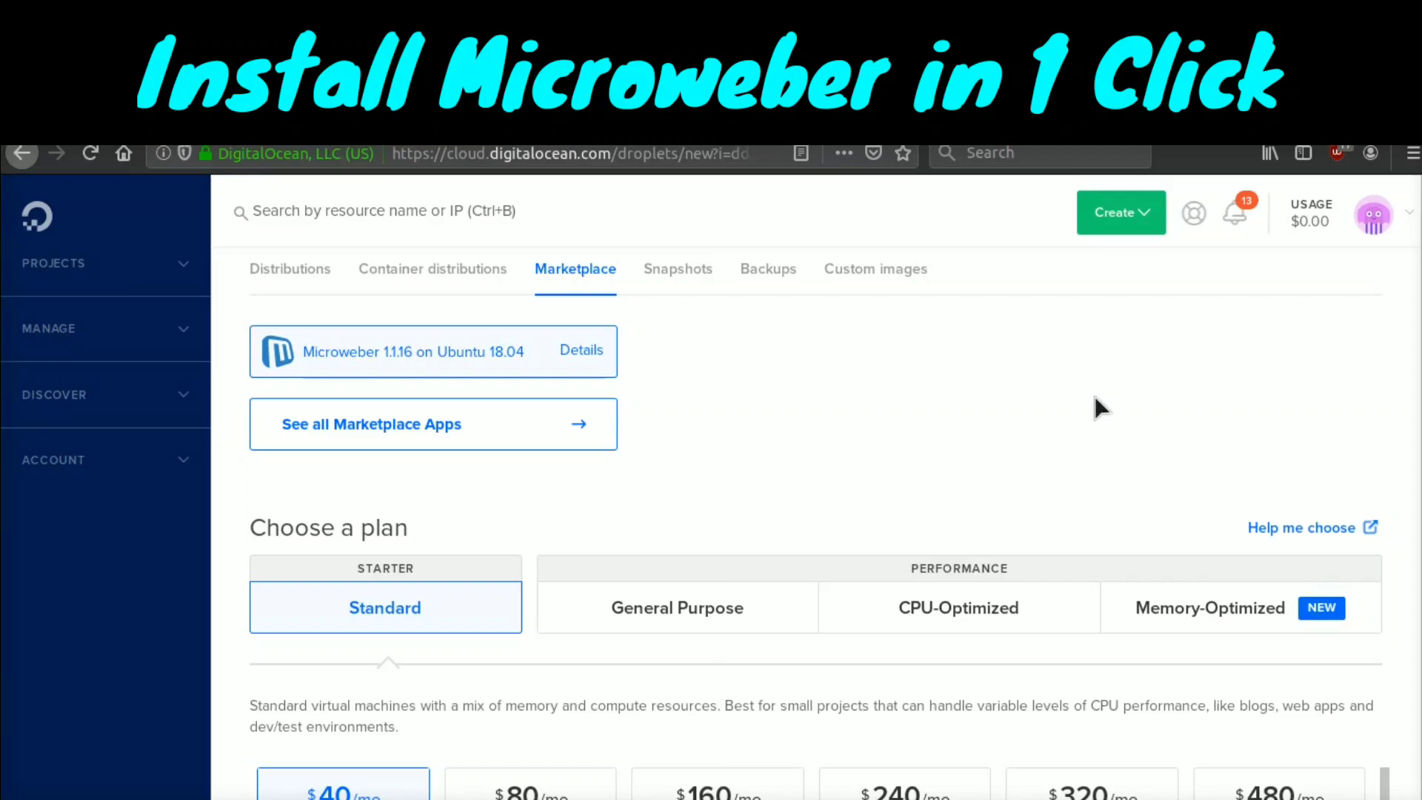
- Start a new droplet from the Create menu, keeping the Marketplace Microweber image
click(1123, 220)
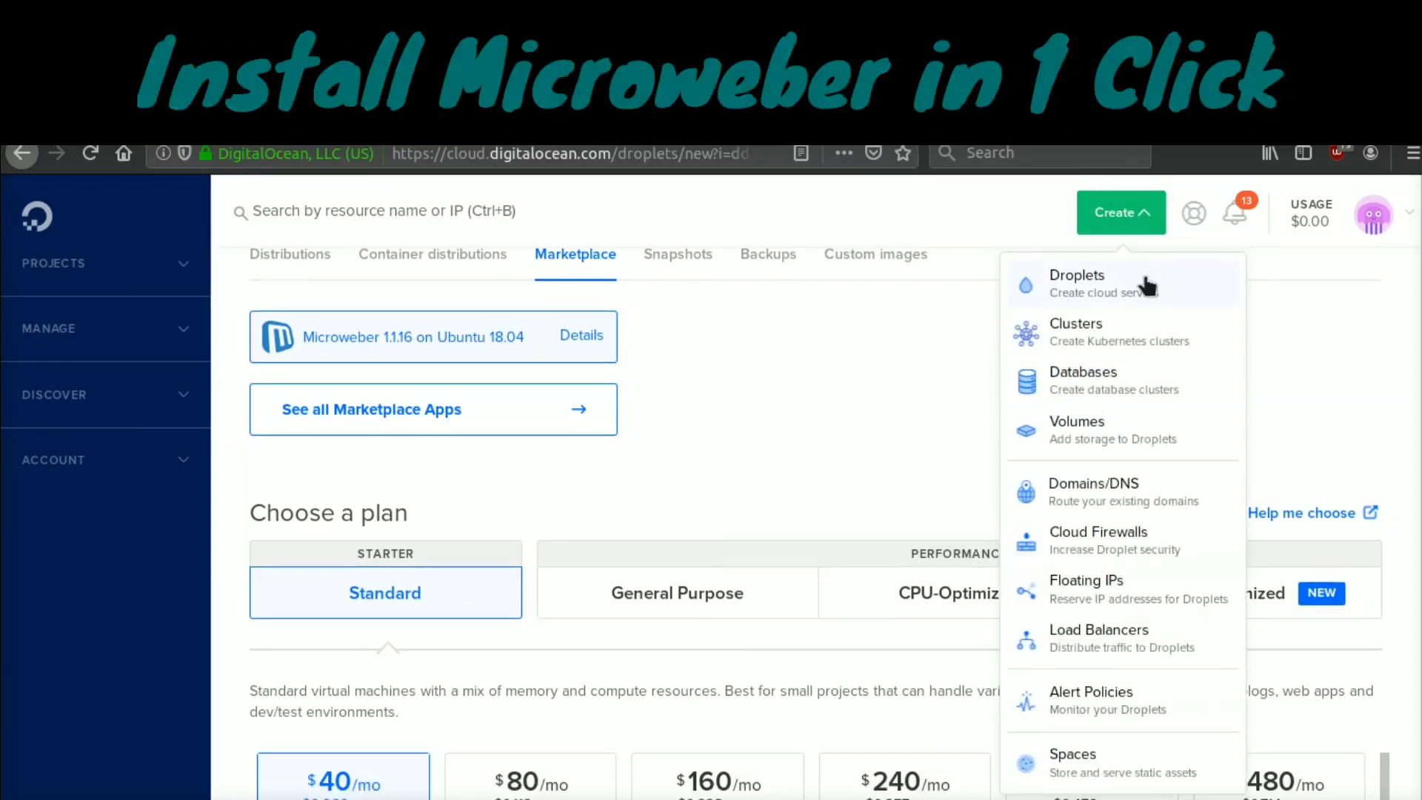
click(765, 379)
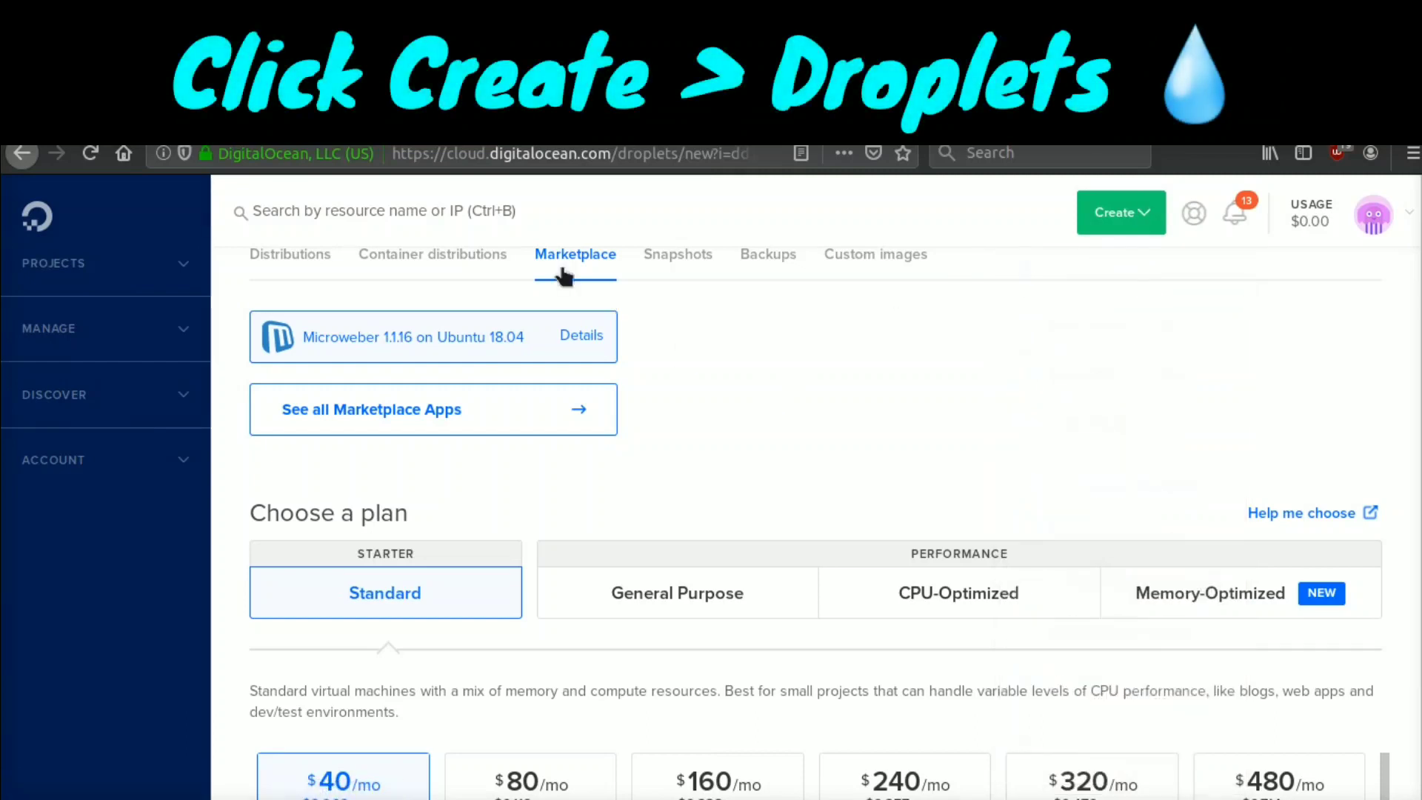
scroll(582, 272, up, 1)
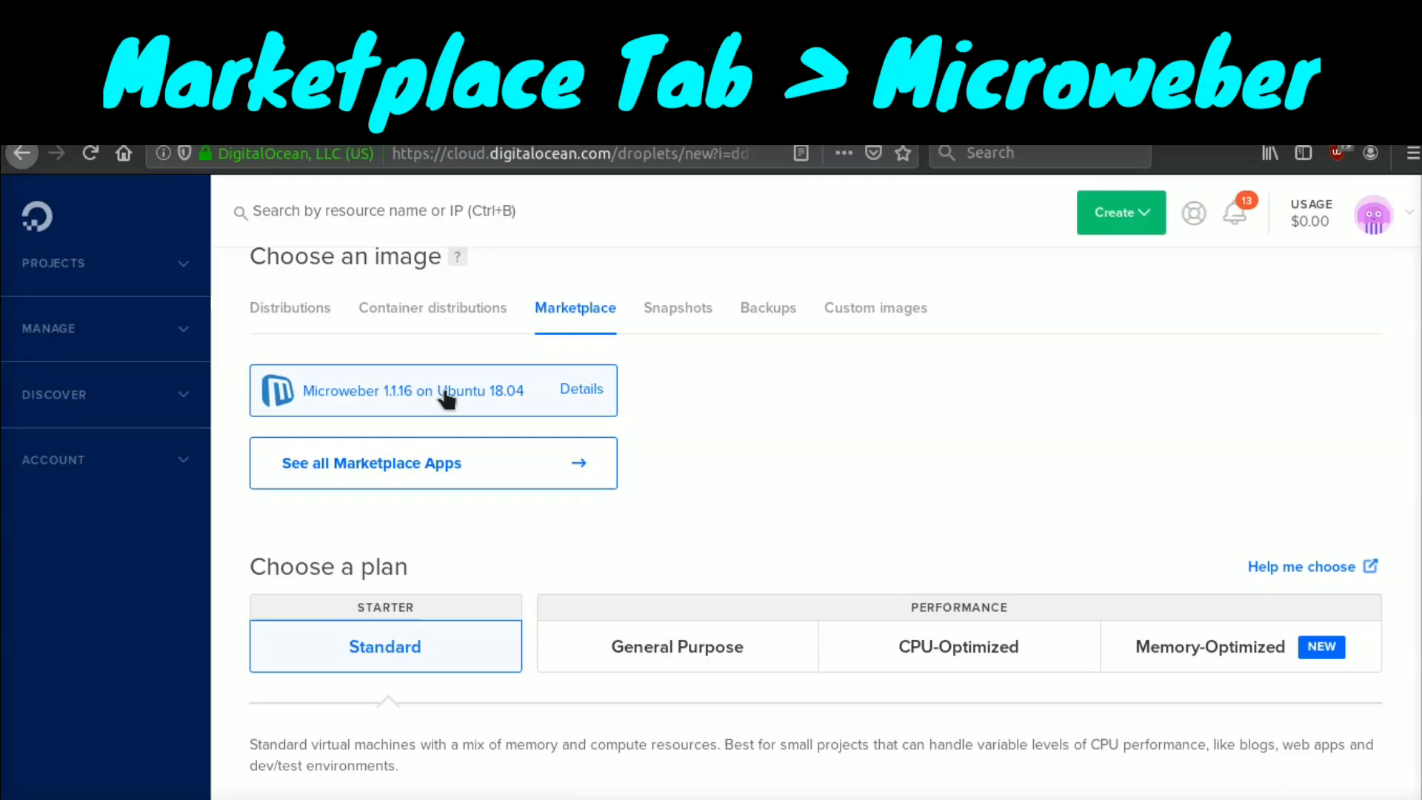
scroll(824, 442, down, 7)
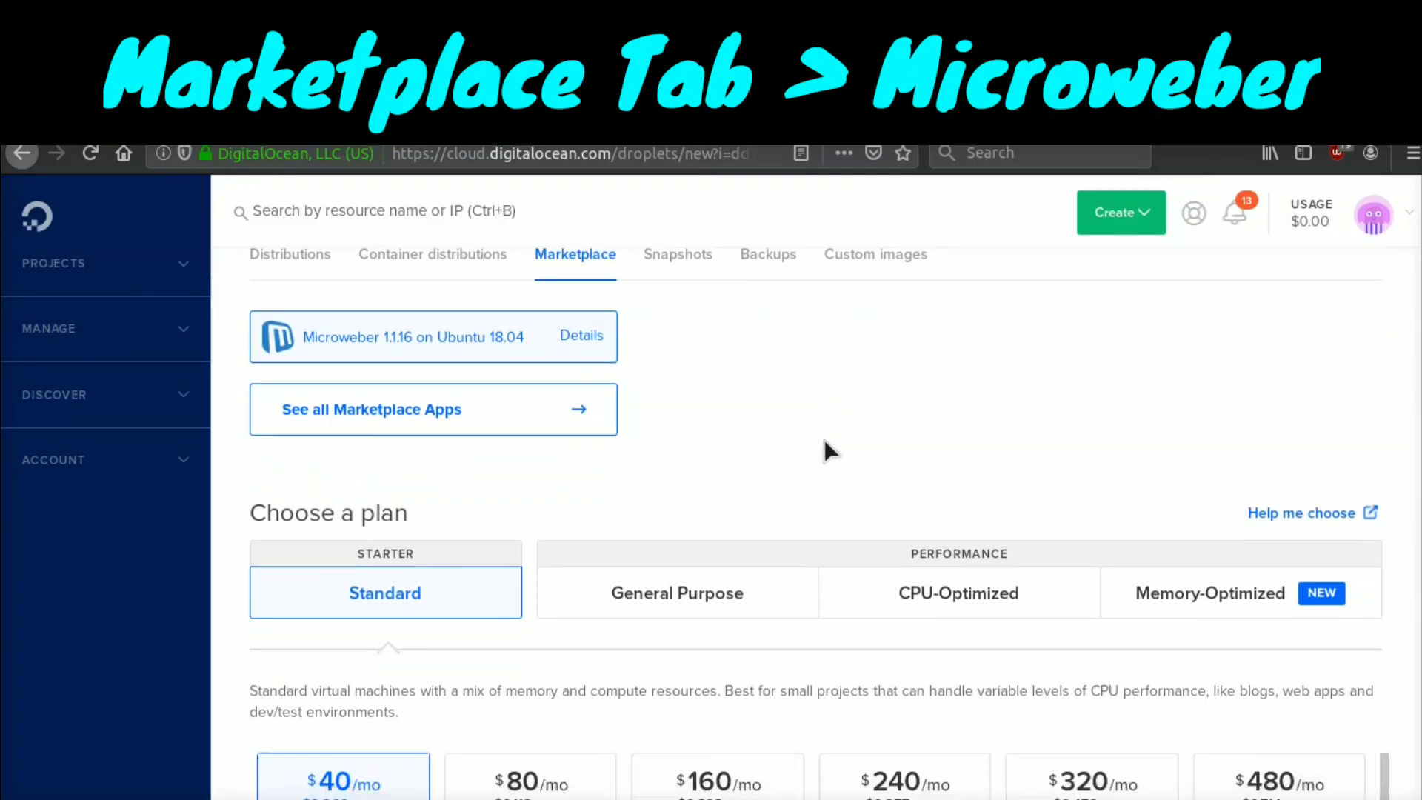
- Choose the $5/mo plan and the Singapore region, then create the droplet
click(265, 526)
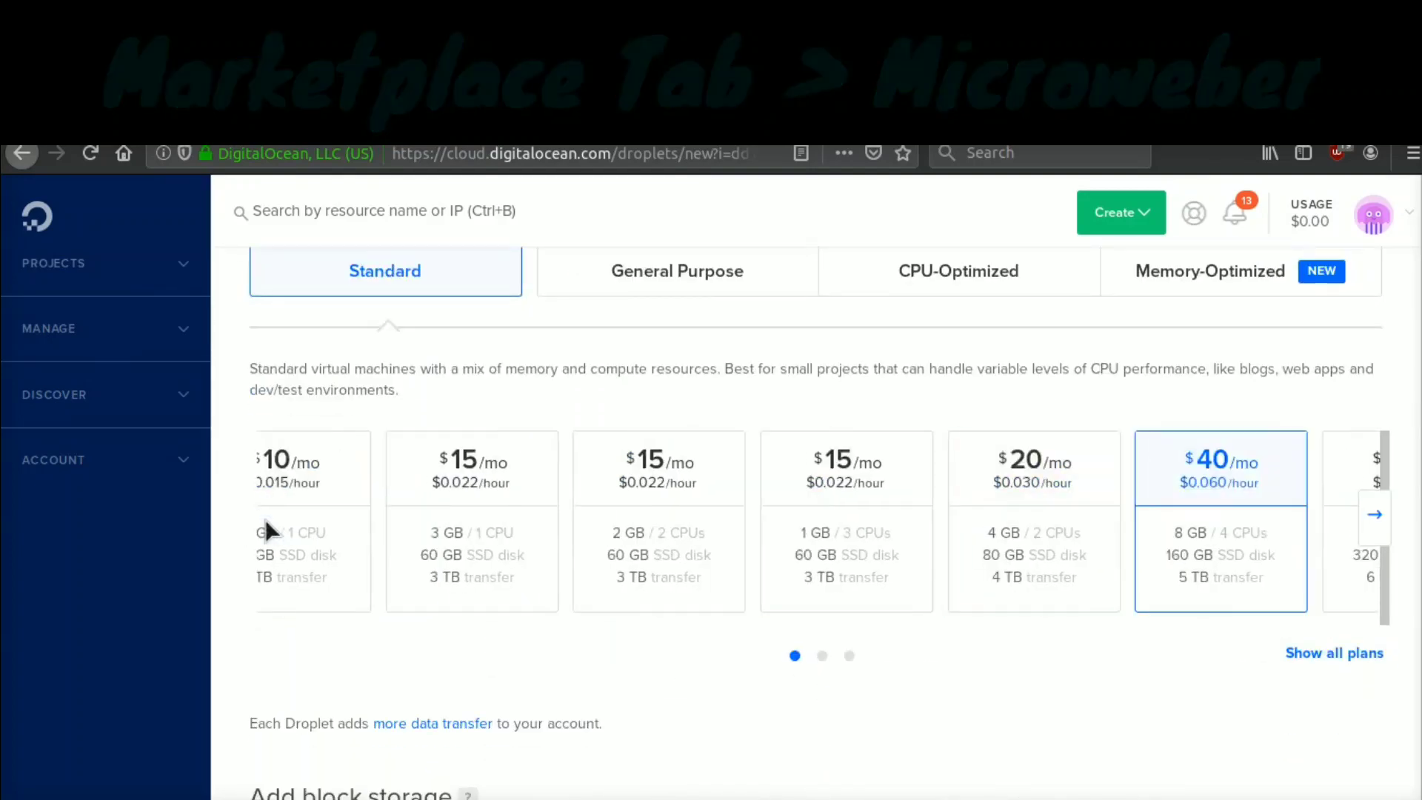
click(393, 494)
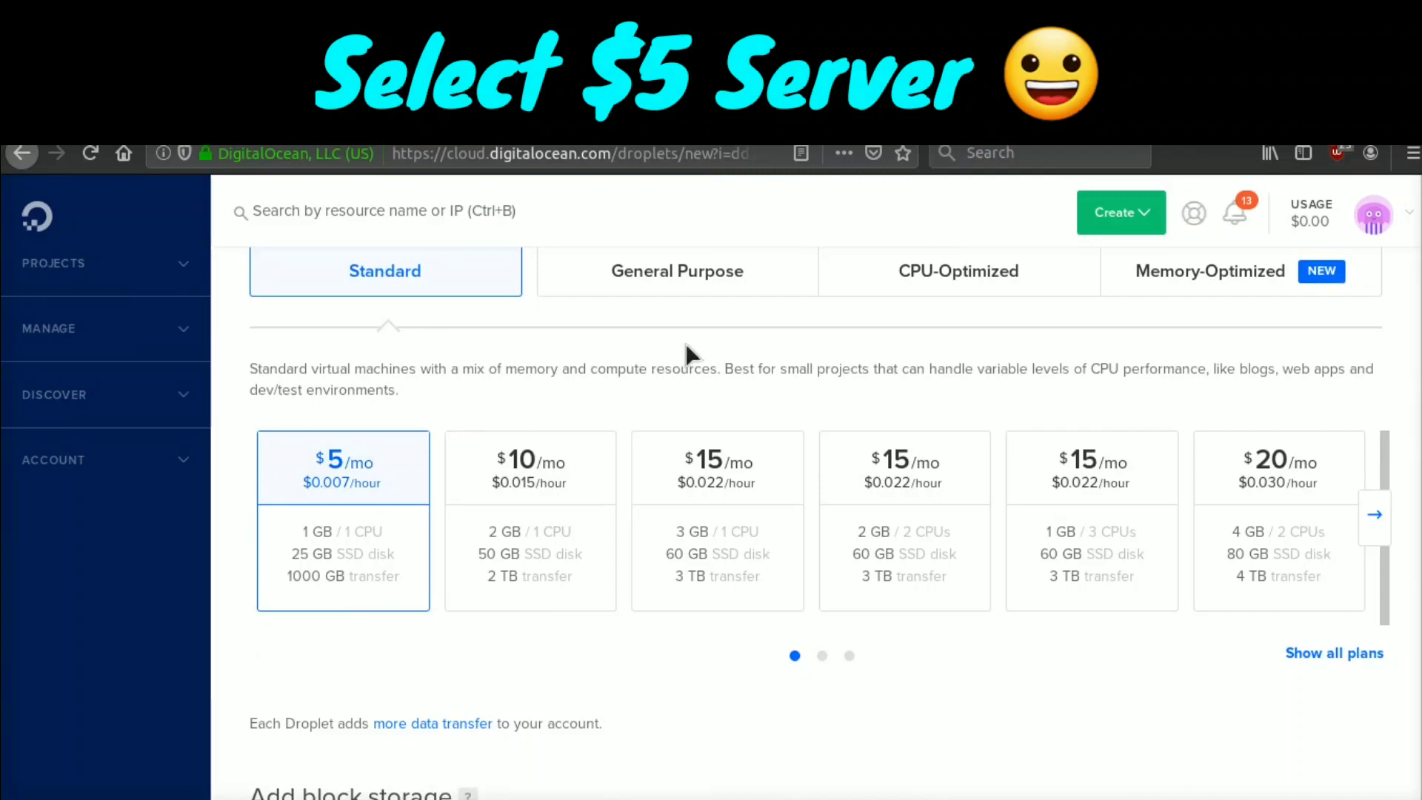
scroll(683, 340, down, 8)
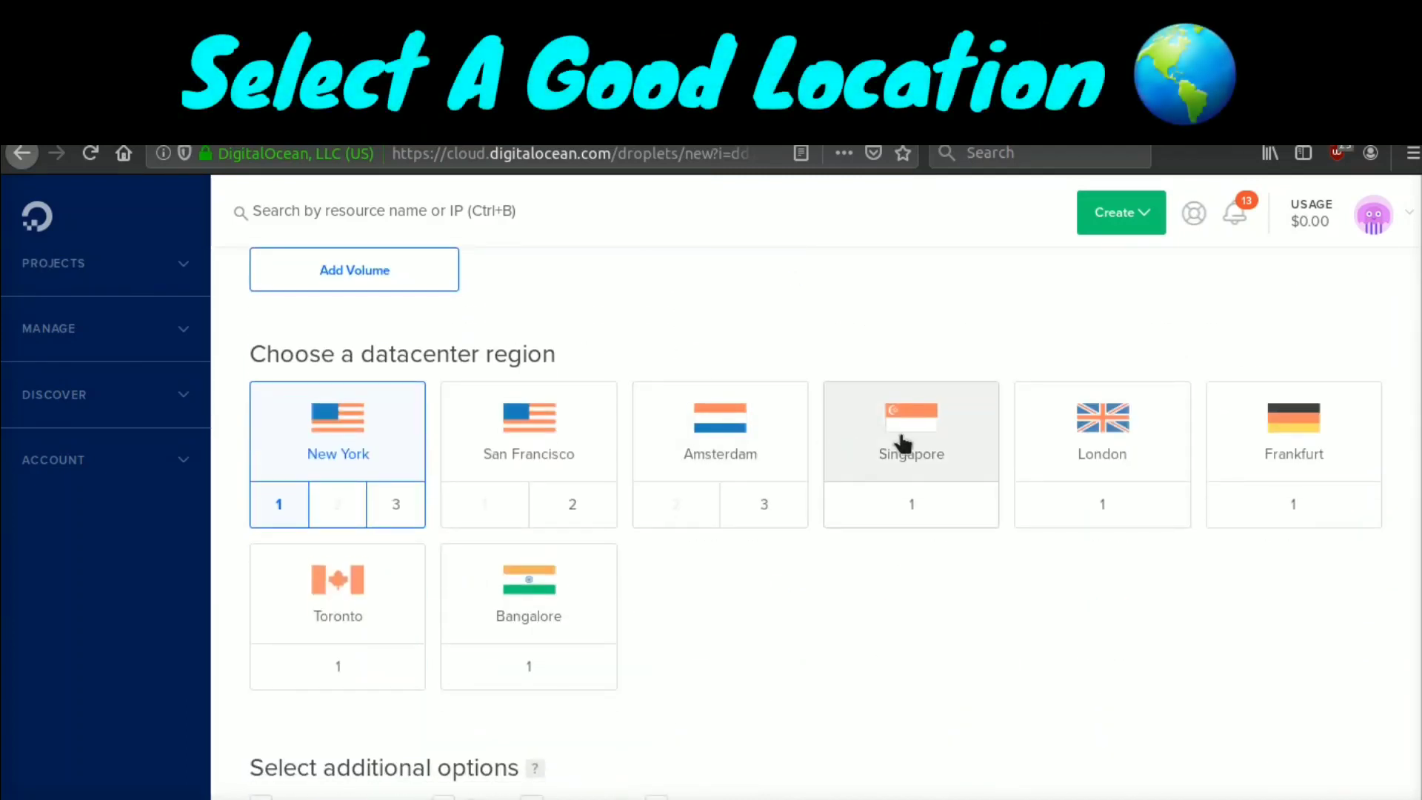
click(904, 444)
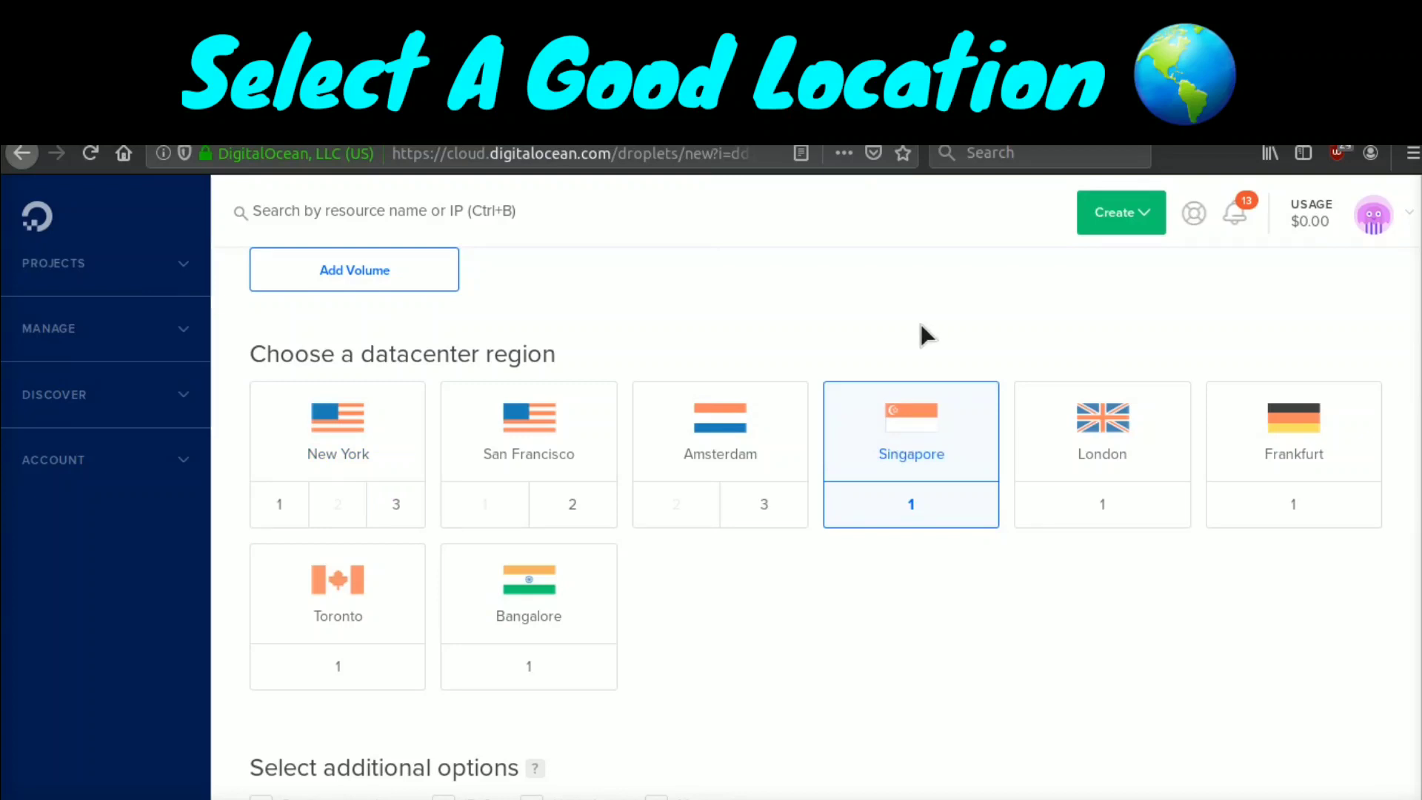
scroll(922, 329, down, 7)
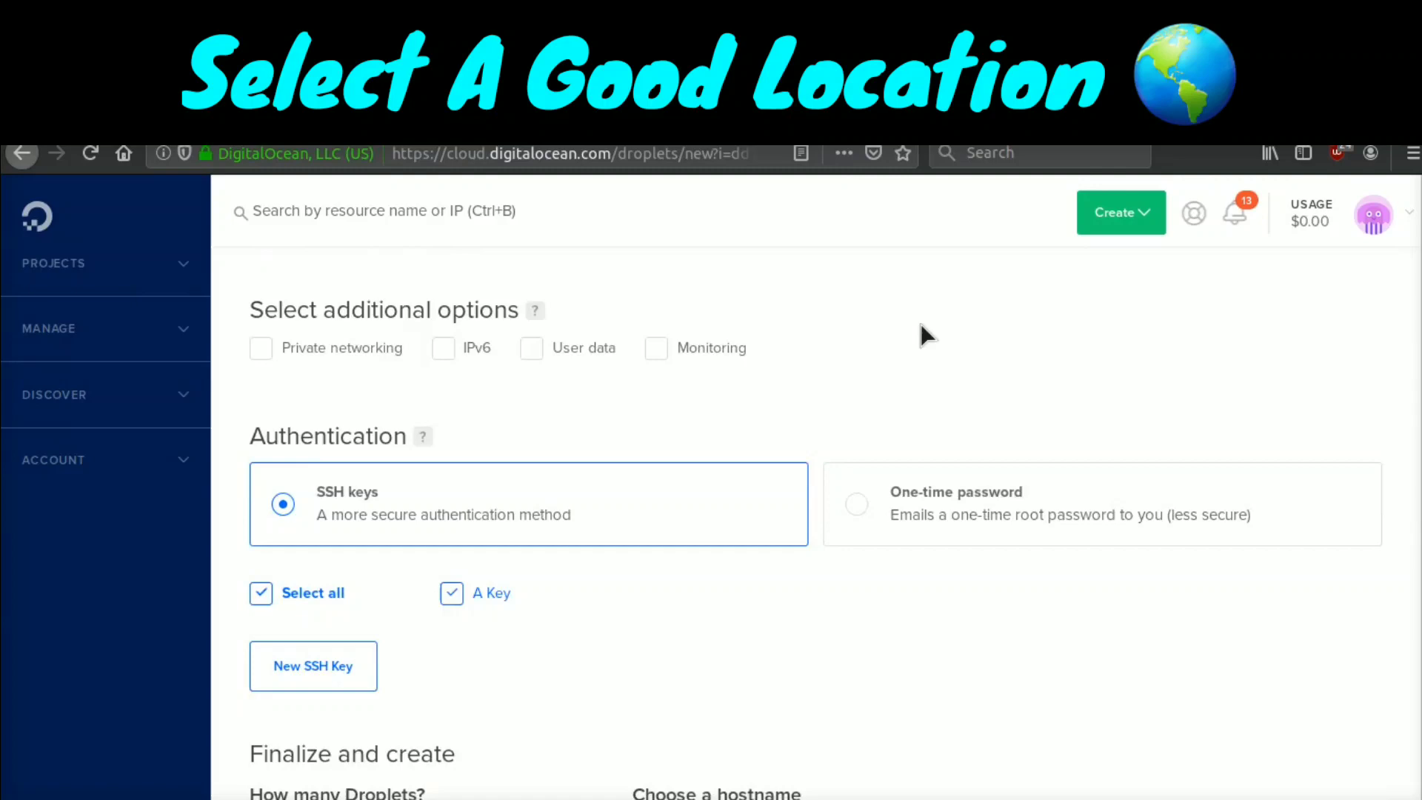
scroll(921, 326, down, 9)
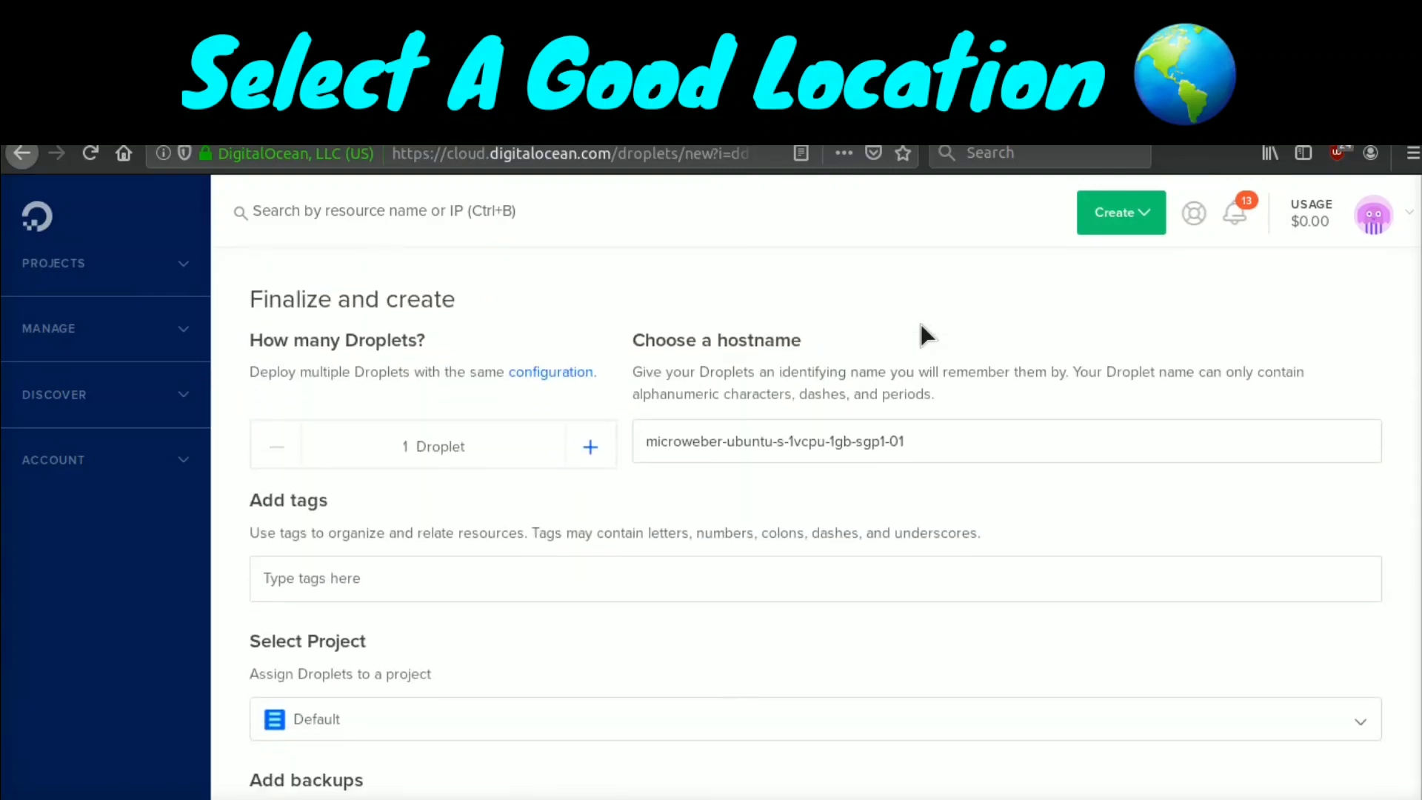
scroll(923, 330, down, 1)
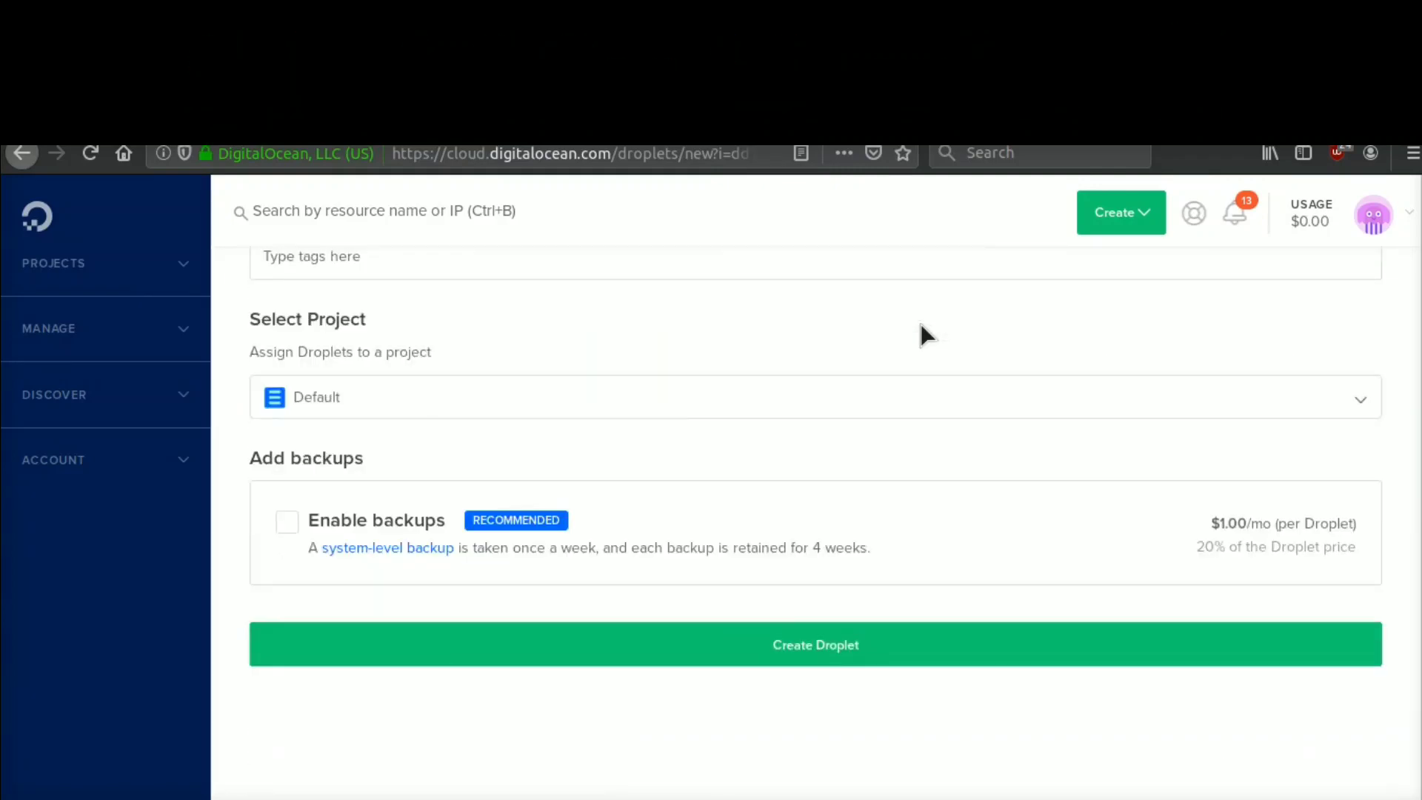
click(844, 646)
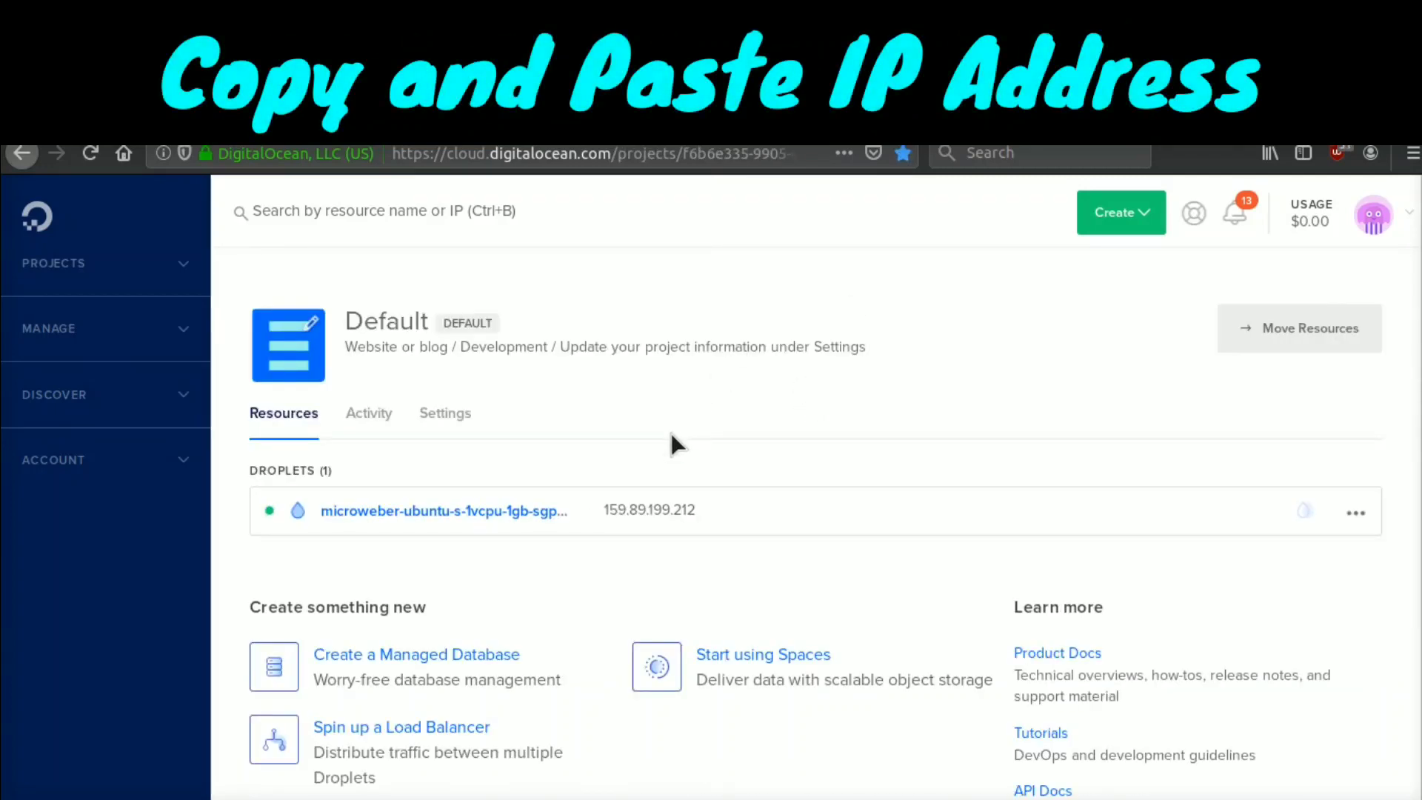
- Copy the droplet's IP 159.89.199.212 and load it in a new browser tab
mouse_move(708, 511)
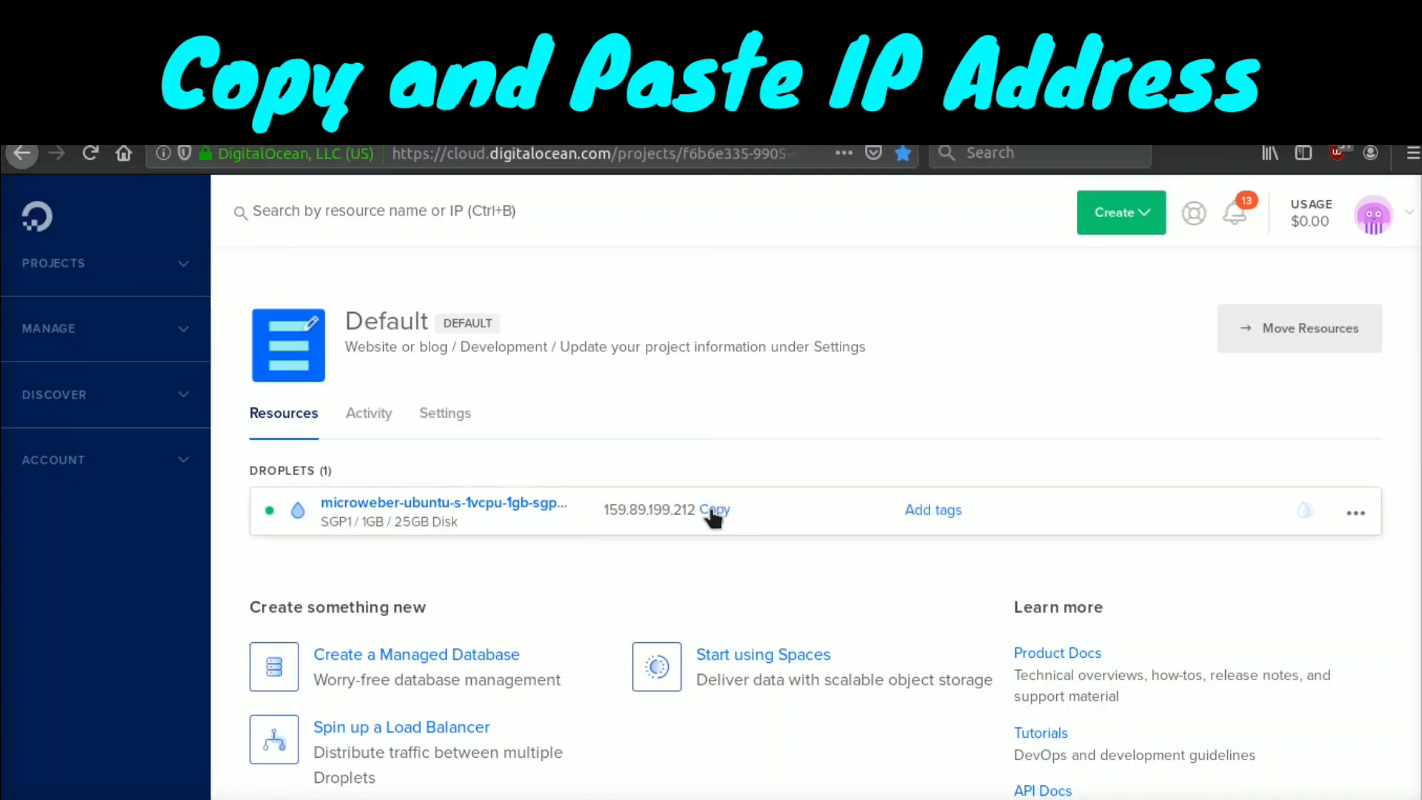
click(711, 510)
key(ctrl+t)
key(ctrl+v)
key(Return)
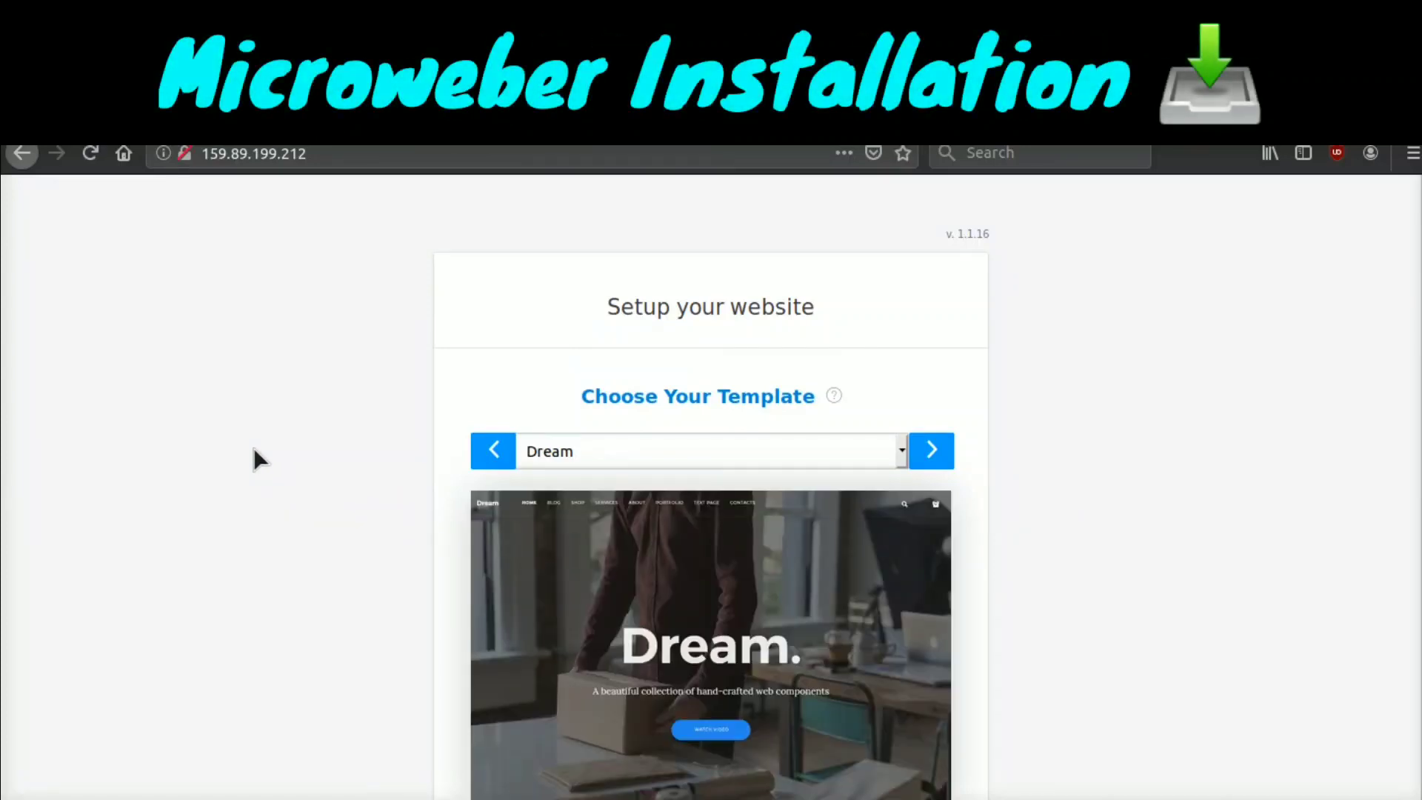
- Choose the Snow template, keep the default admin login details, and run Install
scroll(253, 452, down, 3)
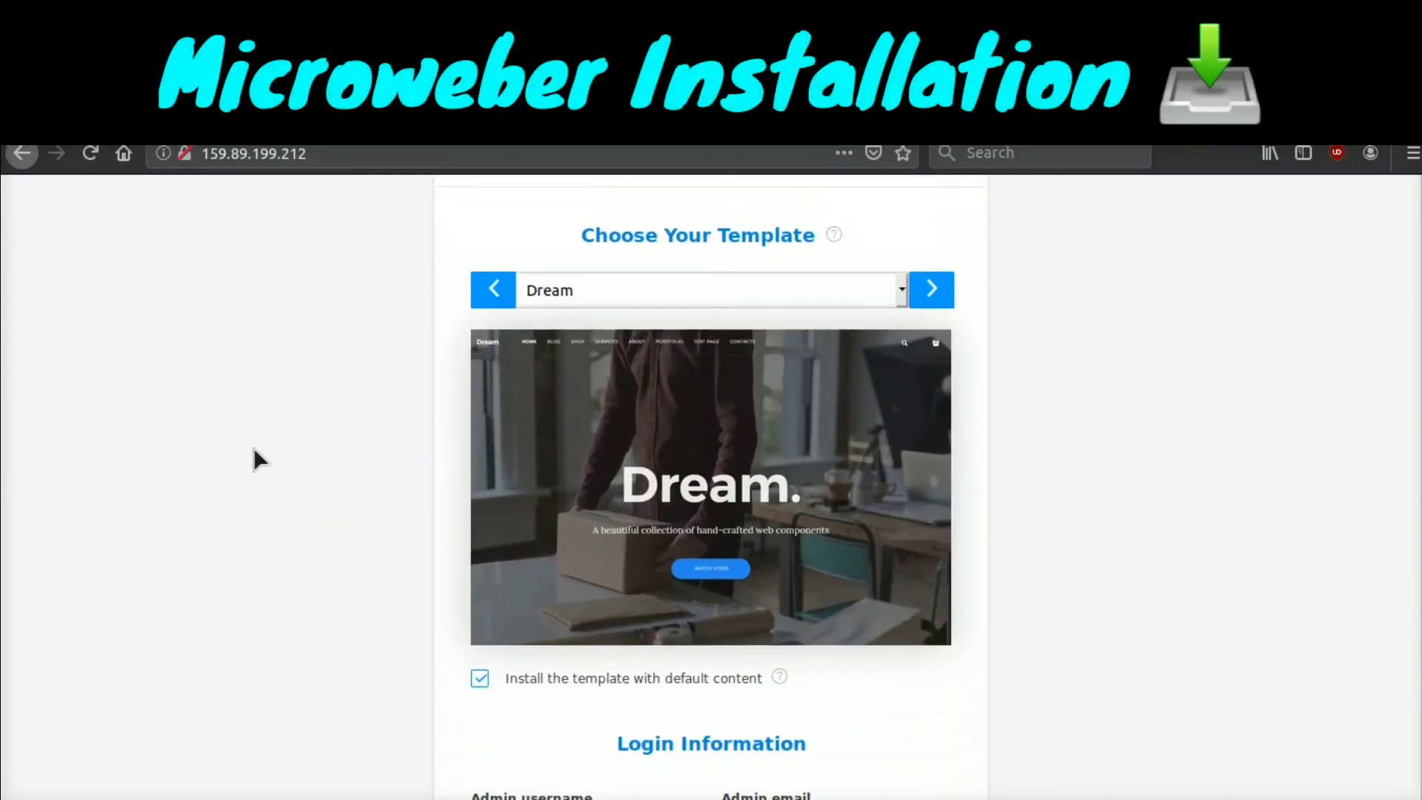
click(871, 290)
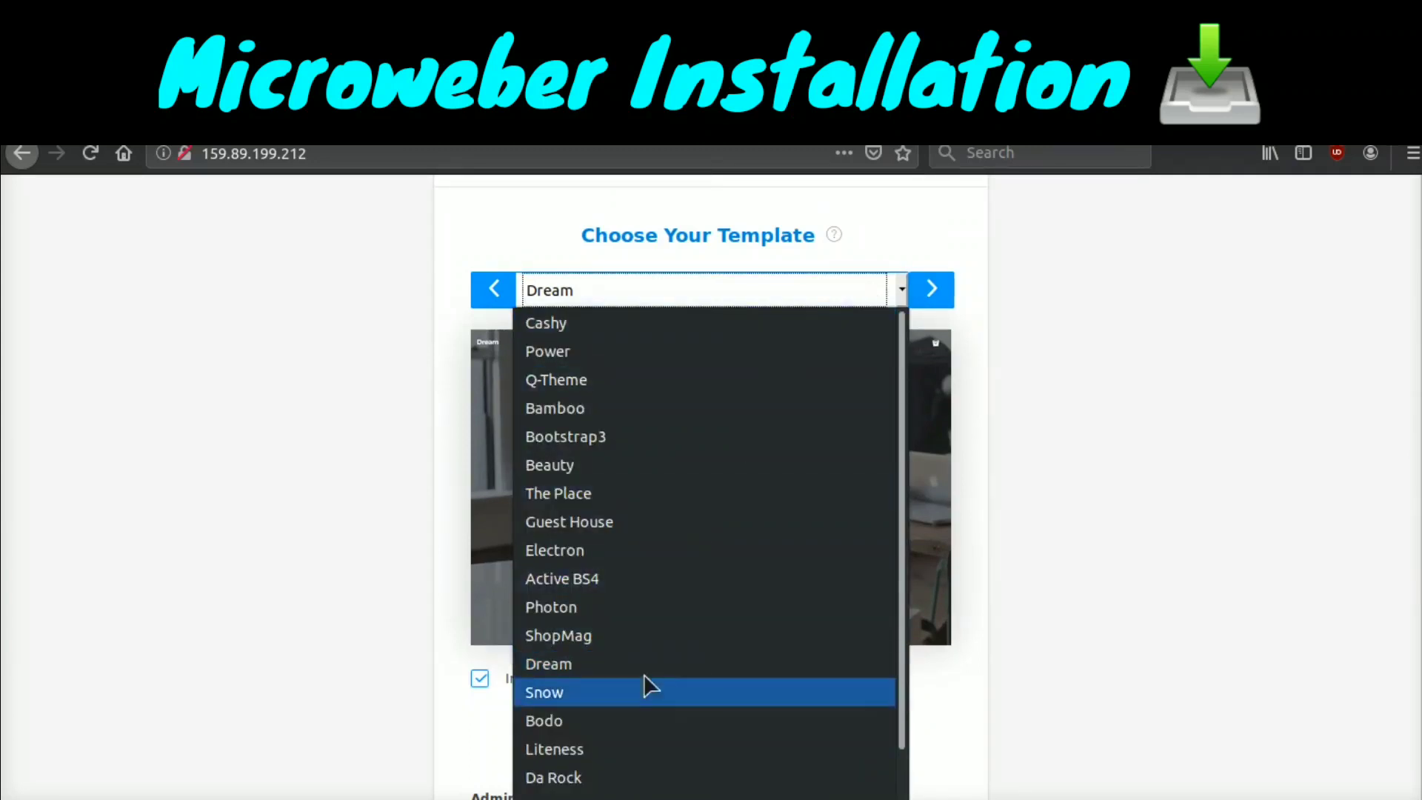
click(656, 700)
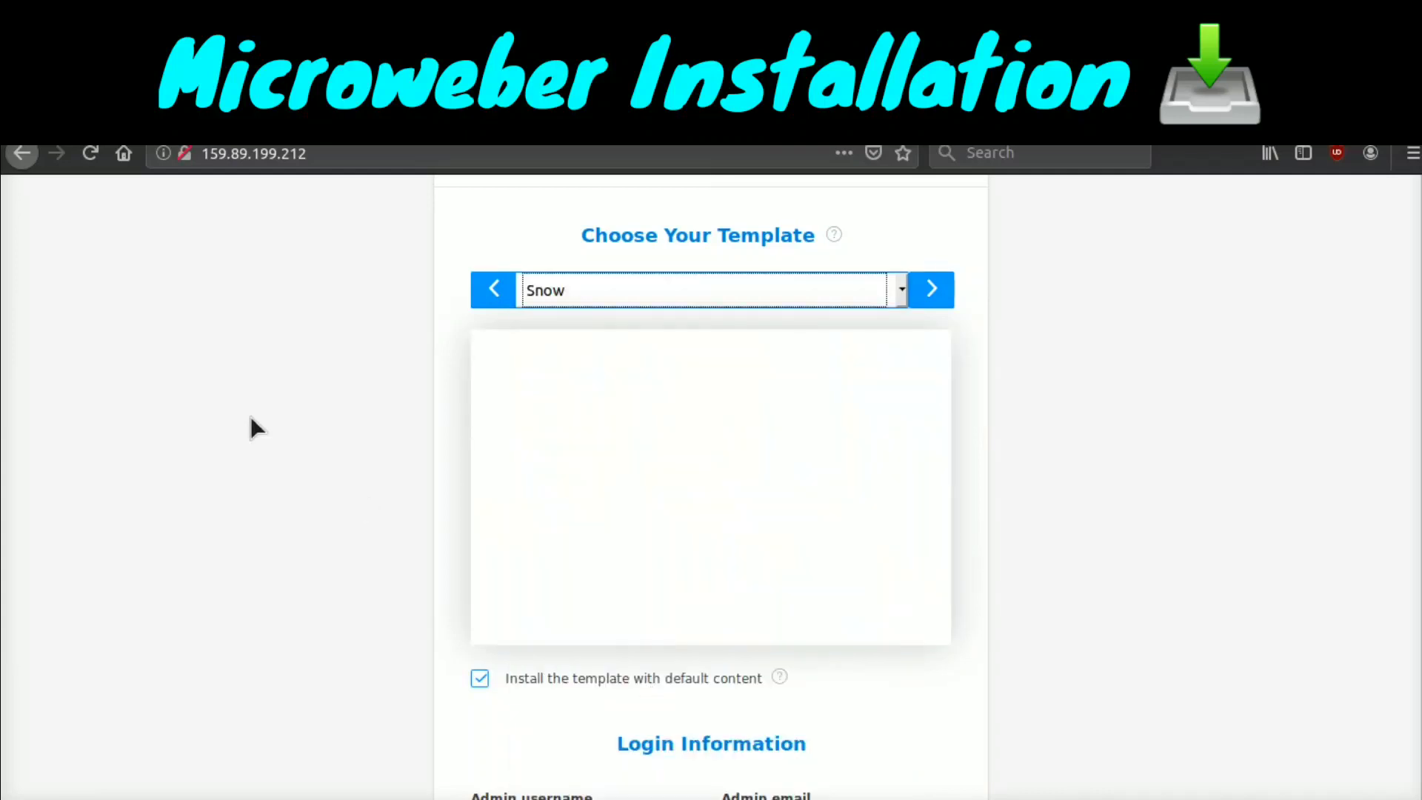
scroll(250, 417, down, 4)
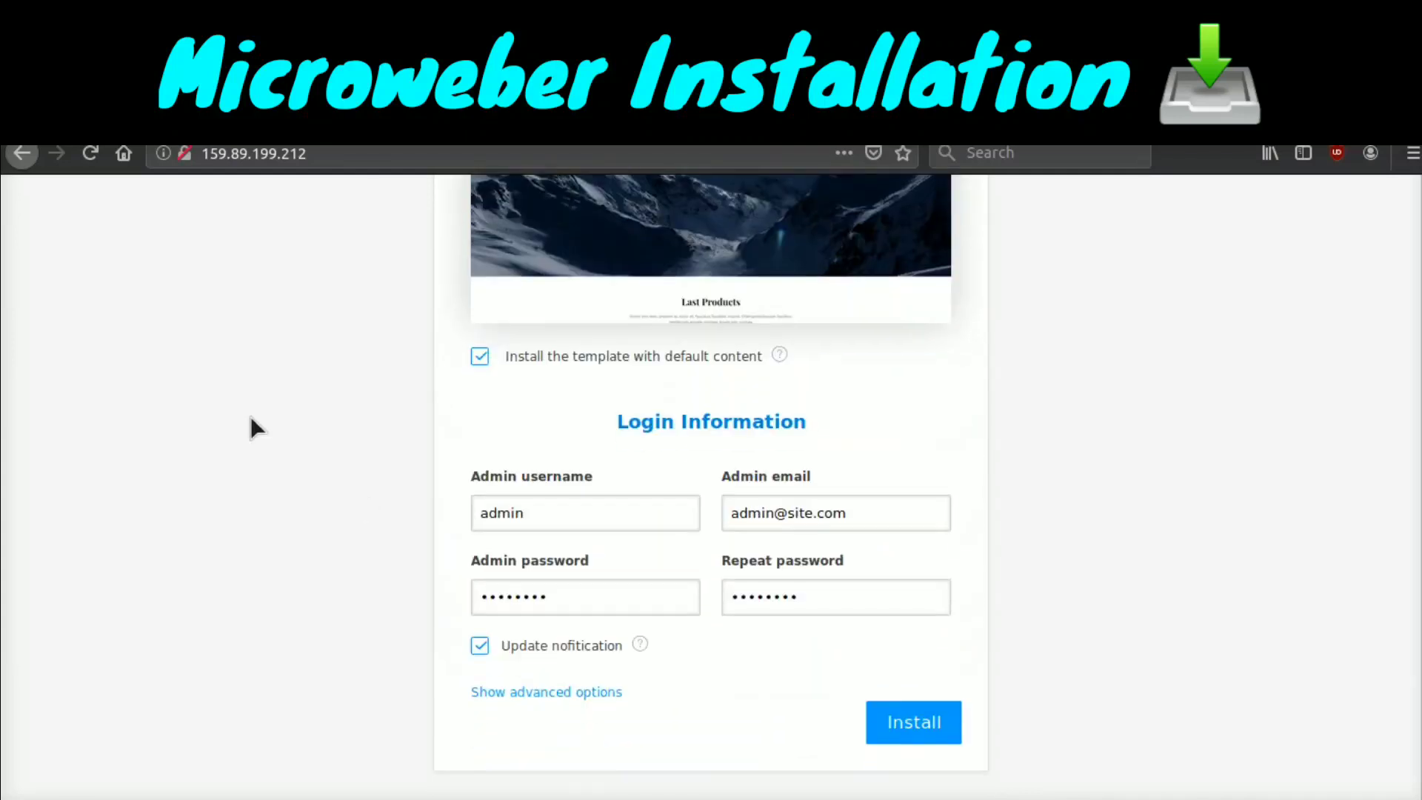
click(574, 492)
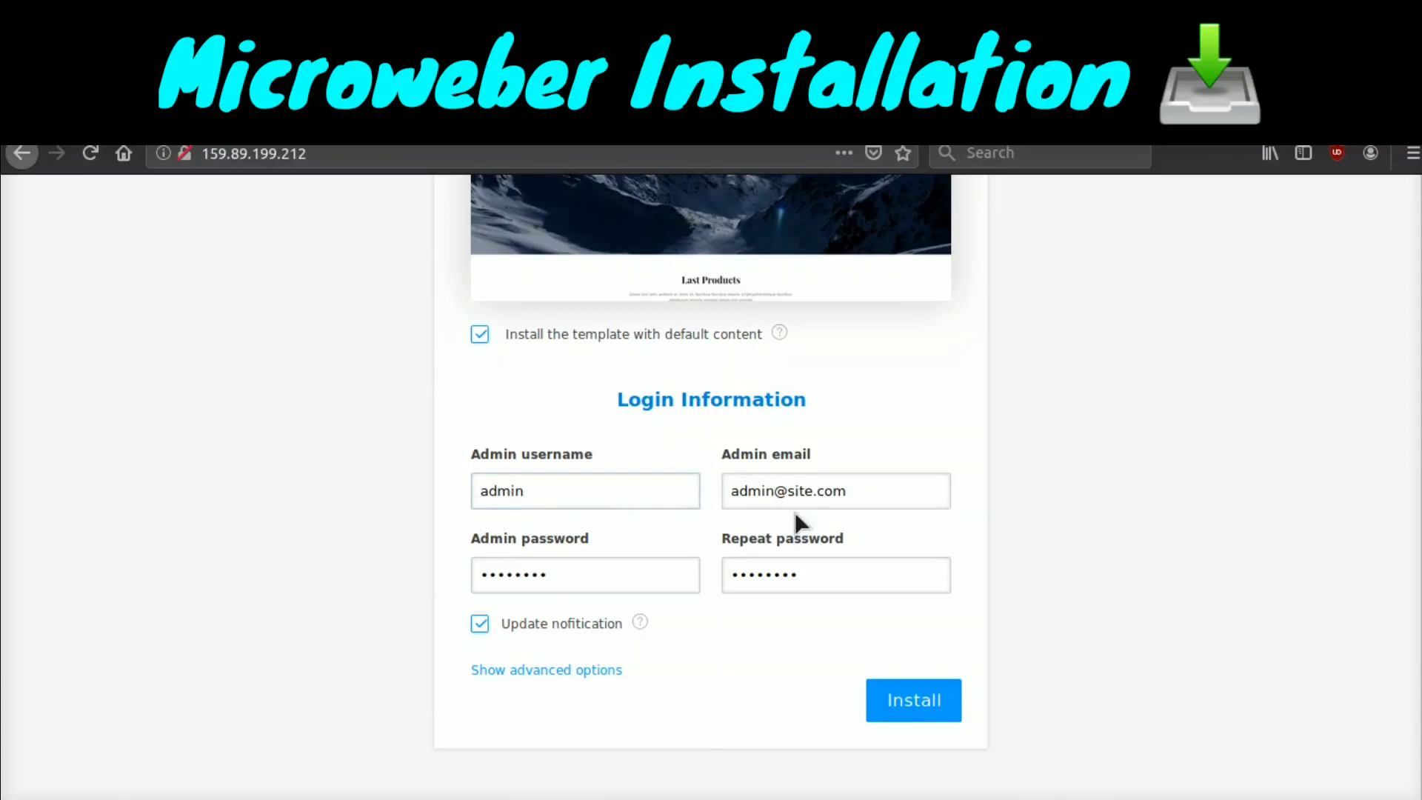
click(935, 716)
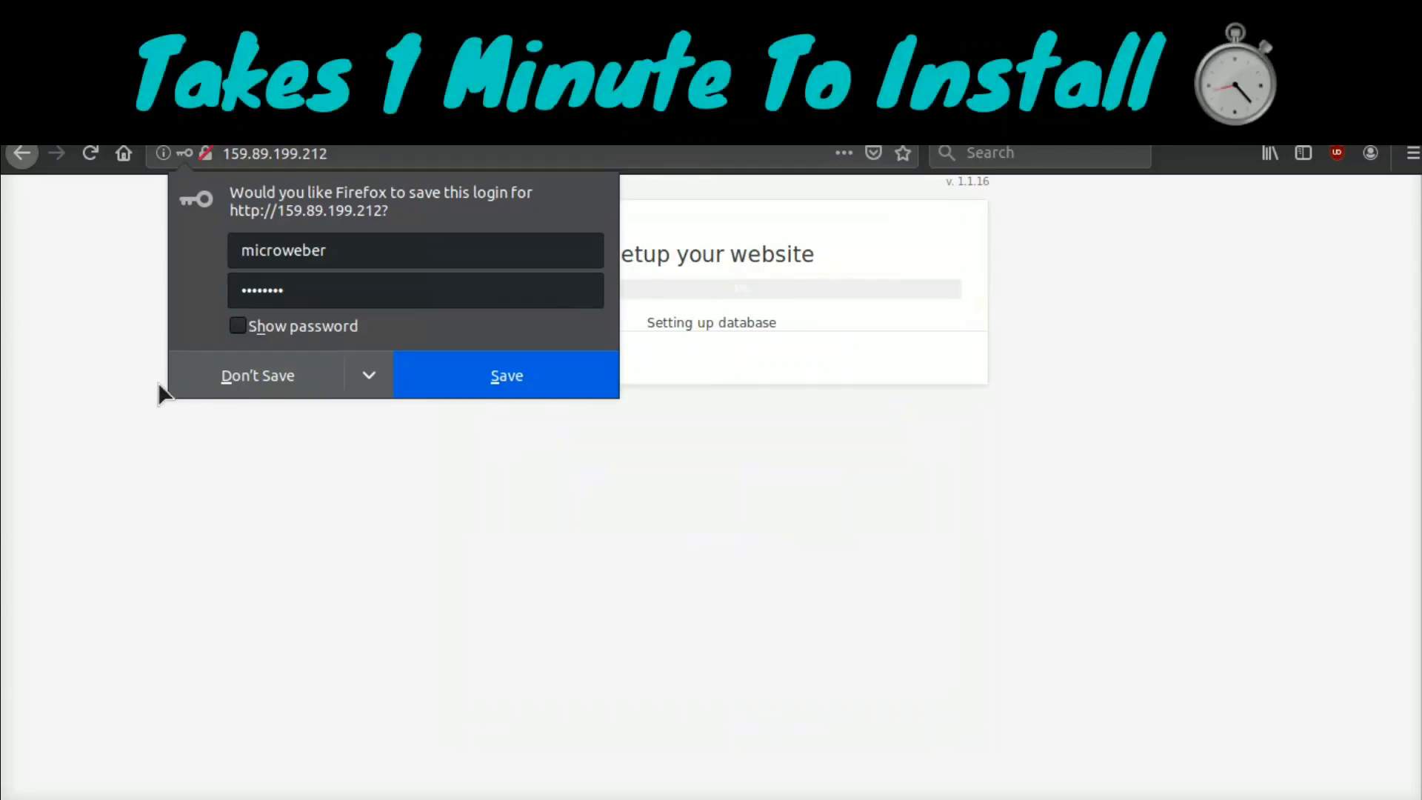
- Decline Firefox's save-login prompt so the installer reaches the admin dashboard
click(236, 376)
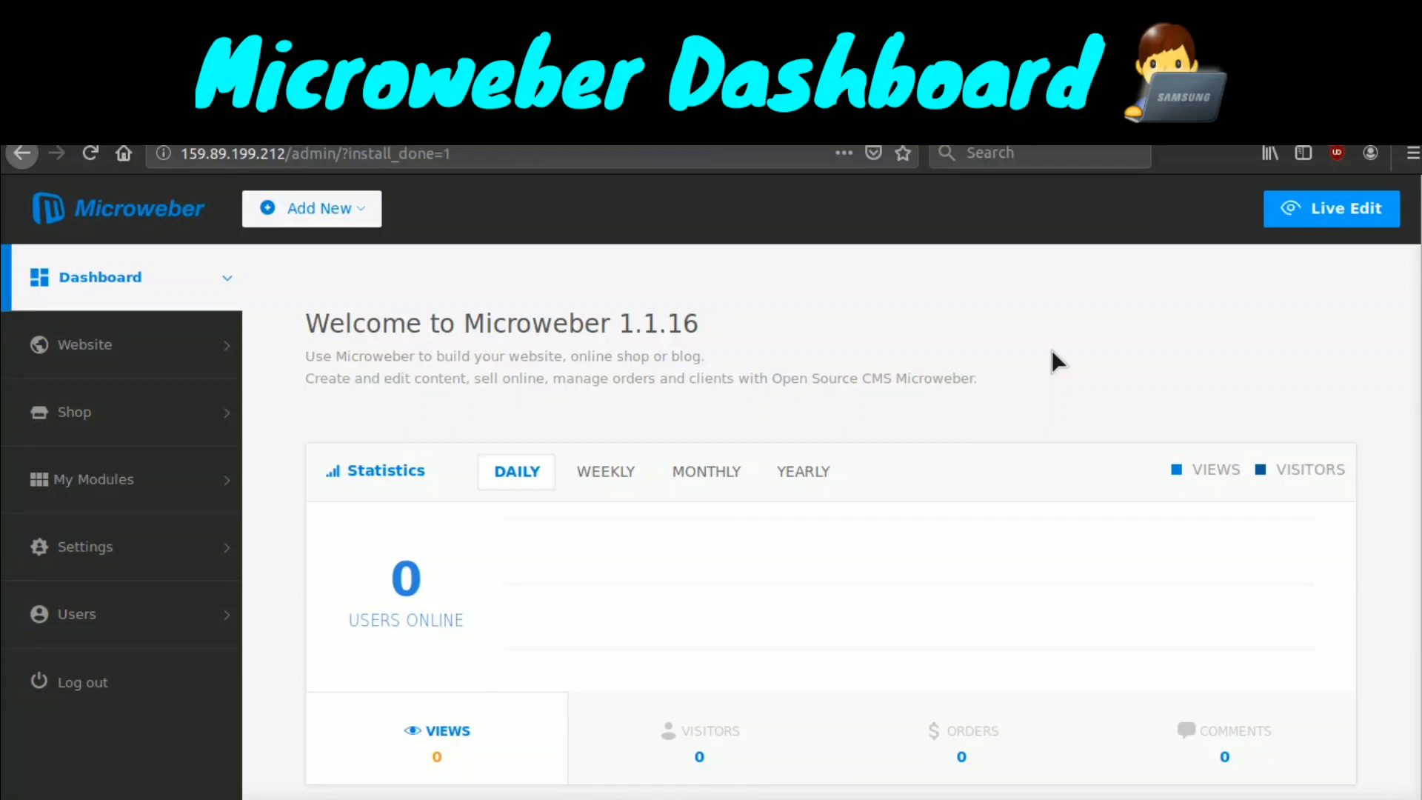
scroll(1052, 352, down, 1)
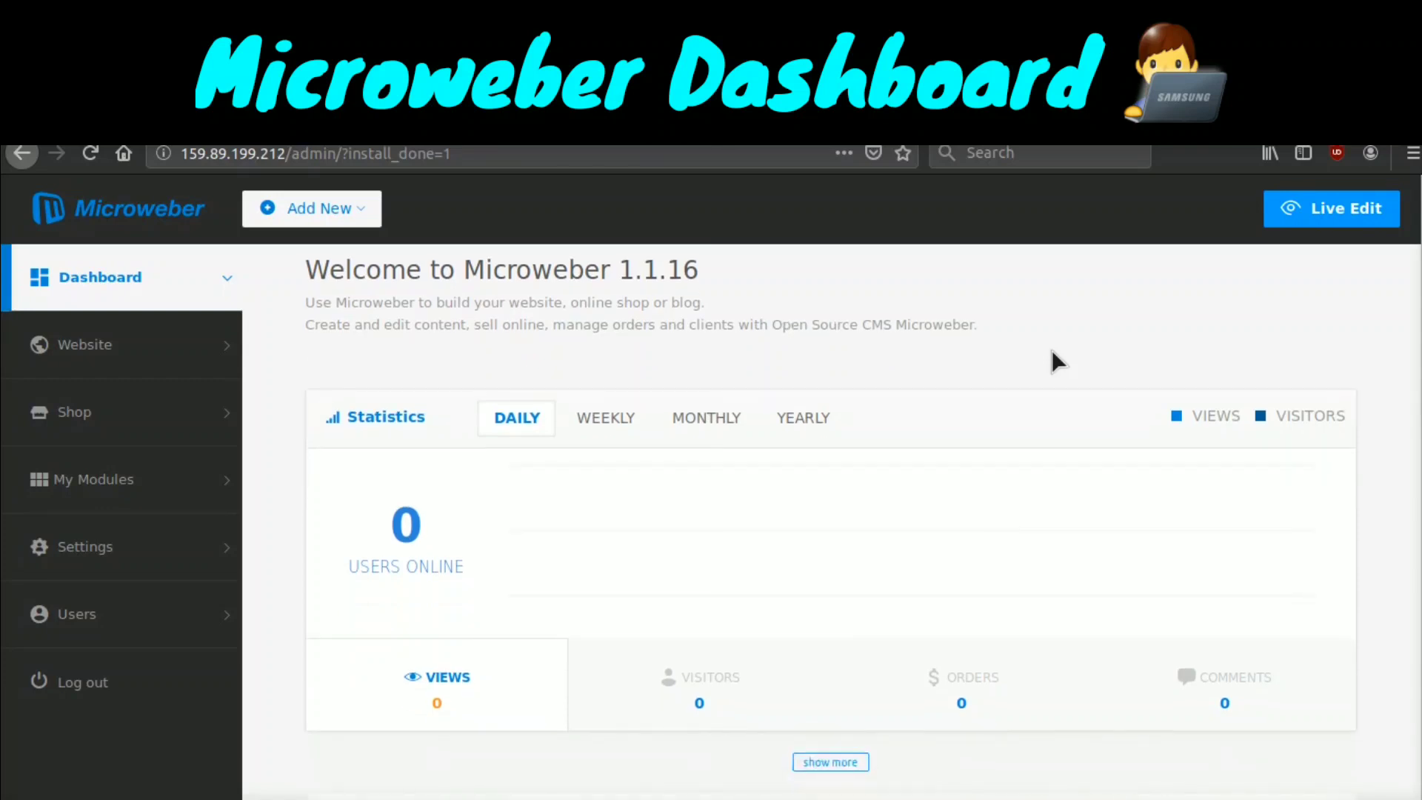
scroll(1051, 352, down, 1)
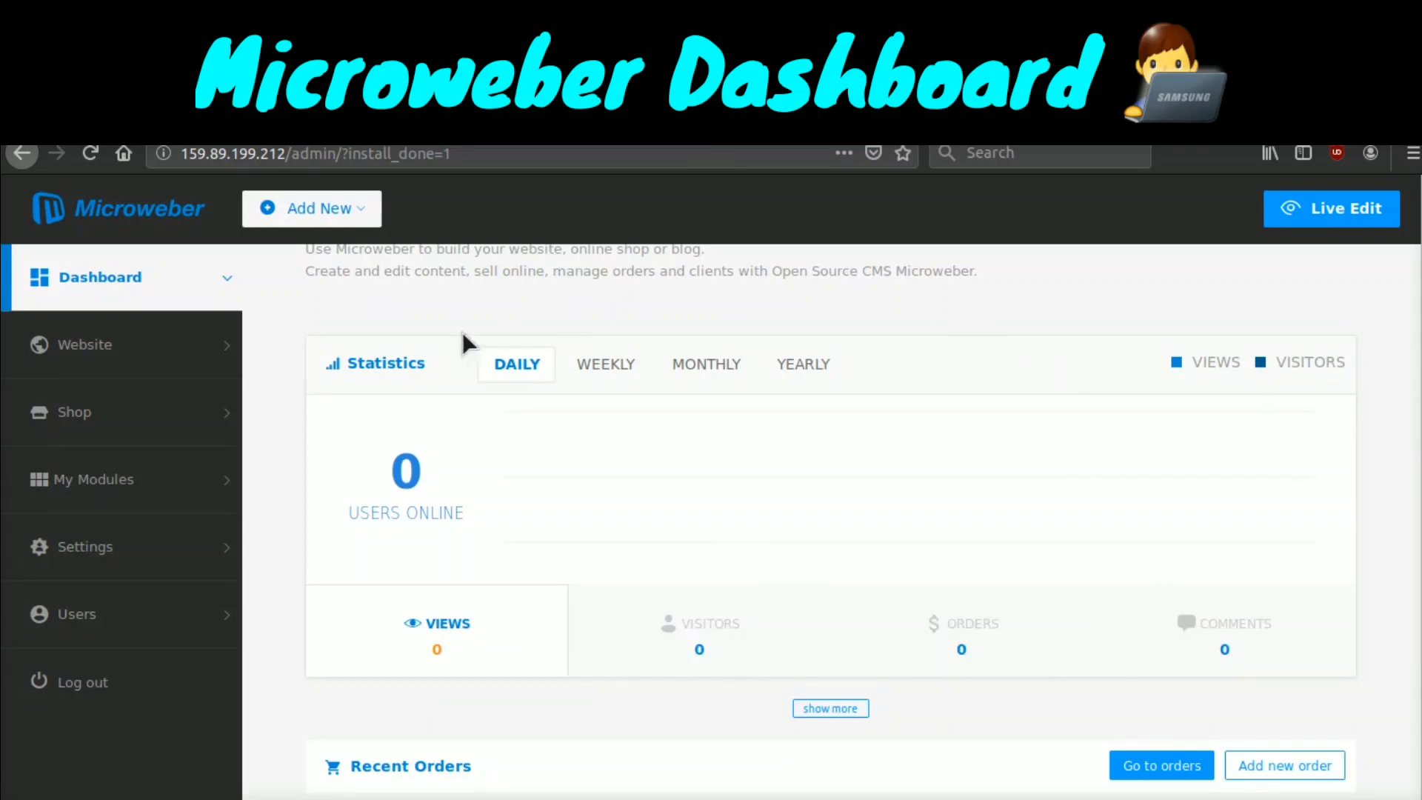
click(832, 363)
scroll(830, 366, down, 5)
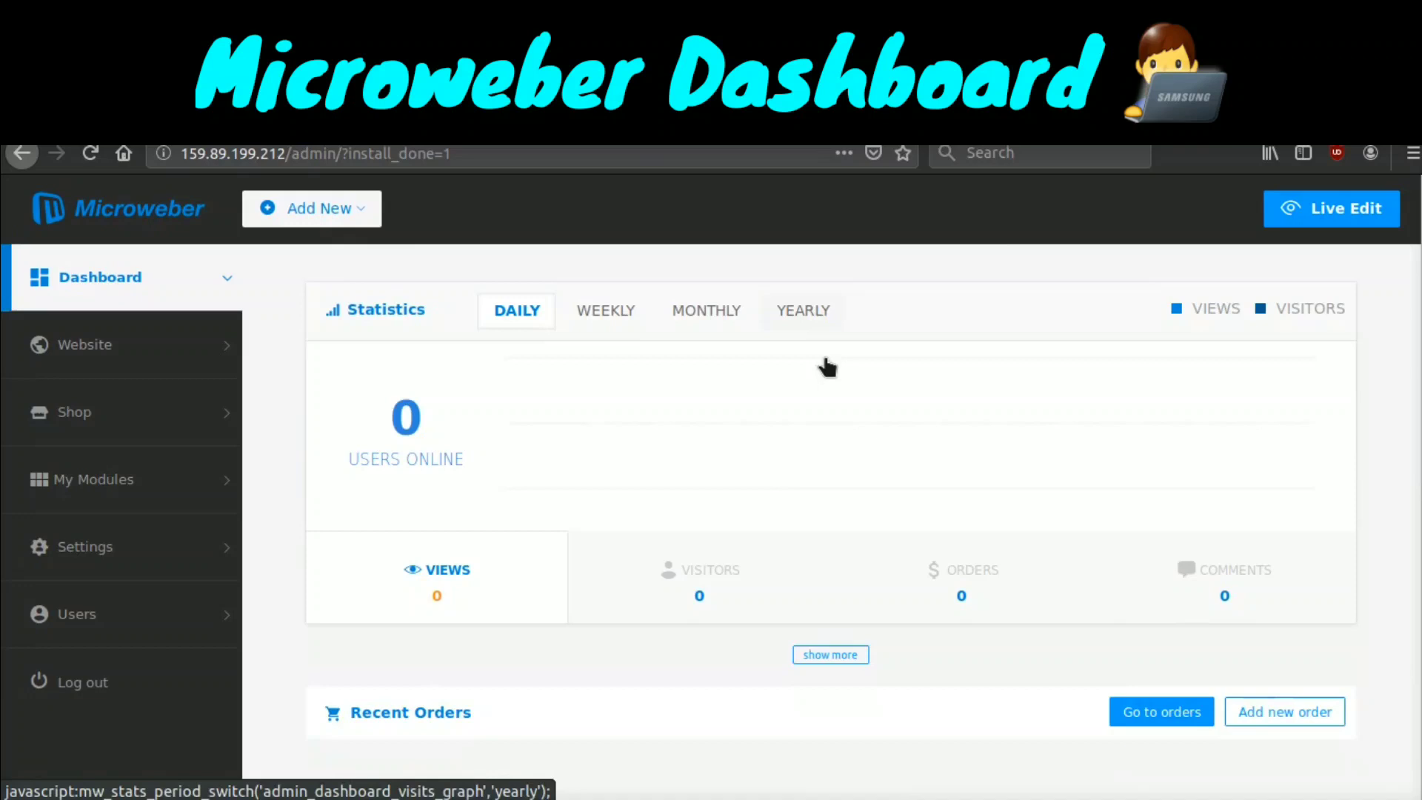
scroll(785, 361, down, 4)
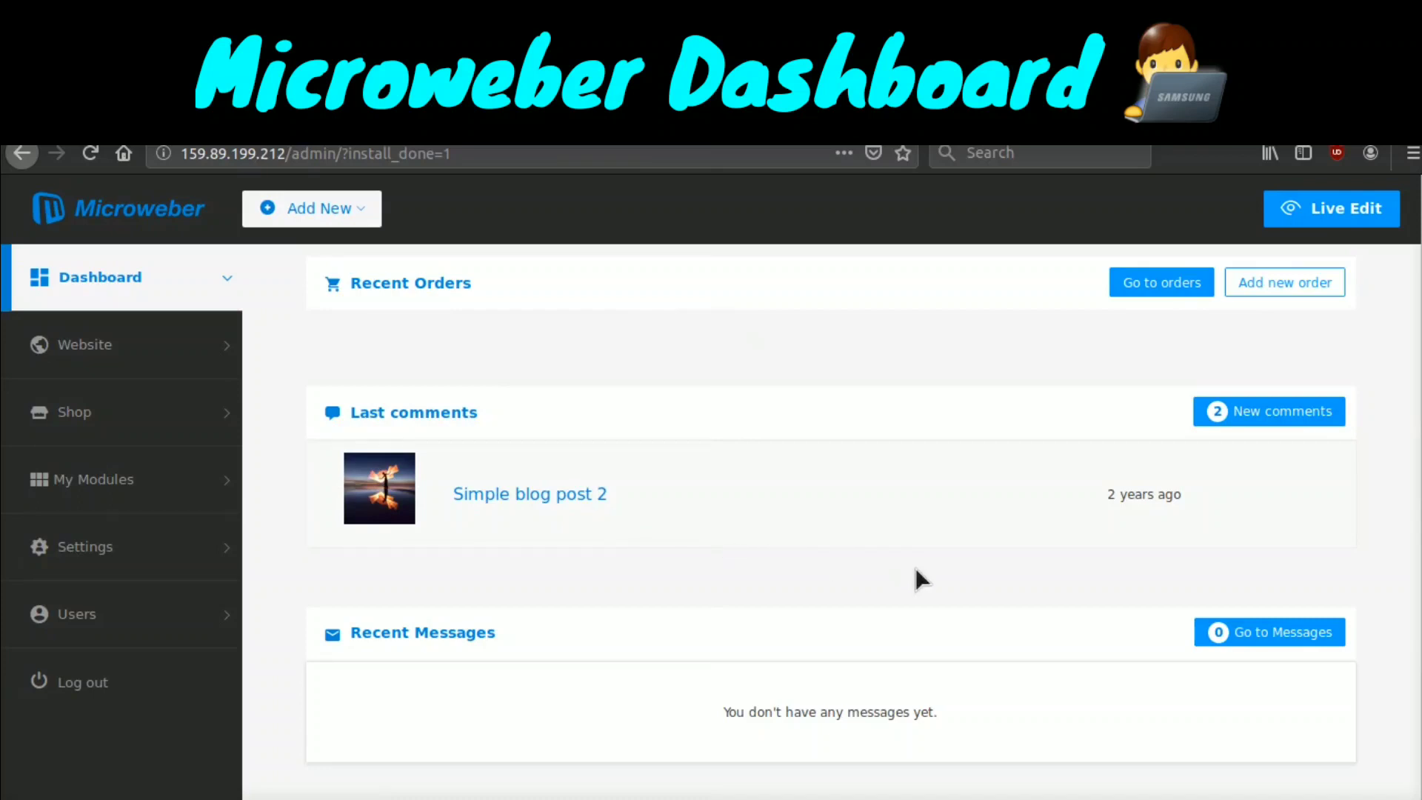
scroll(854, 738, down, 5)
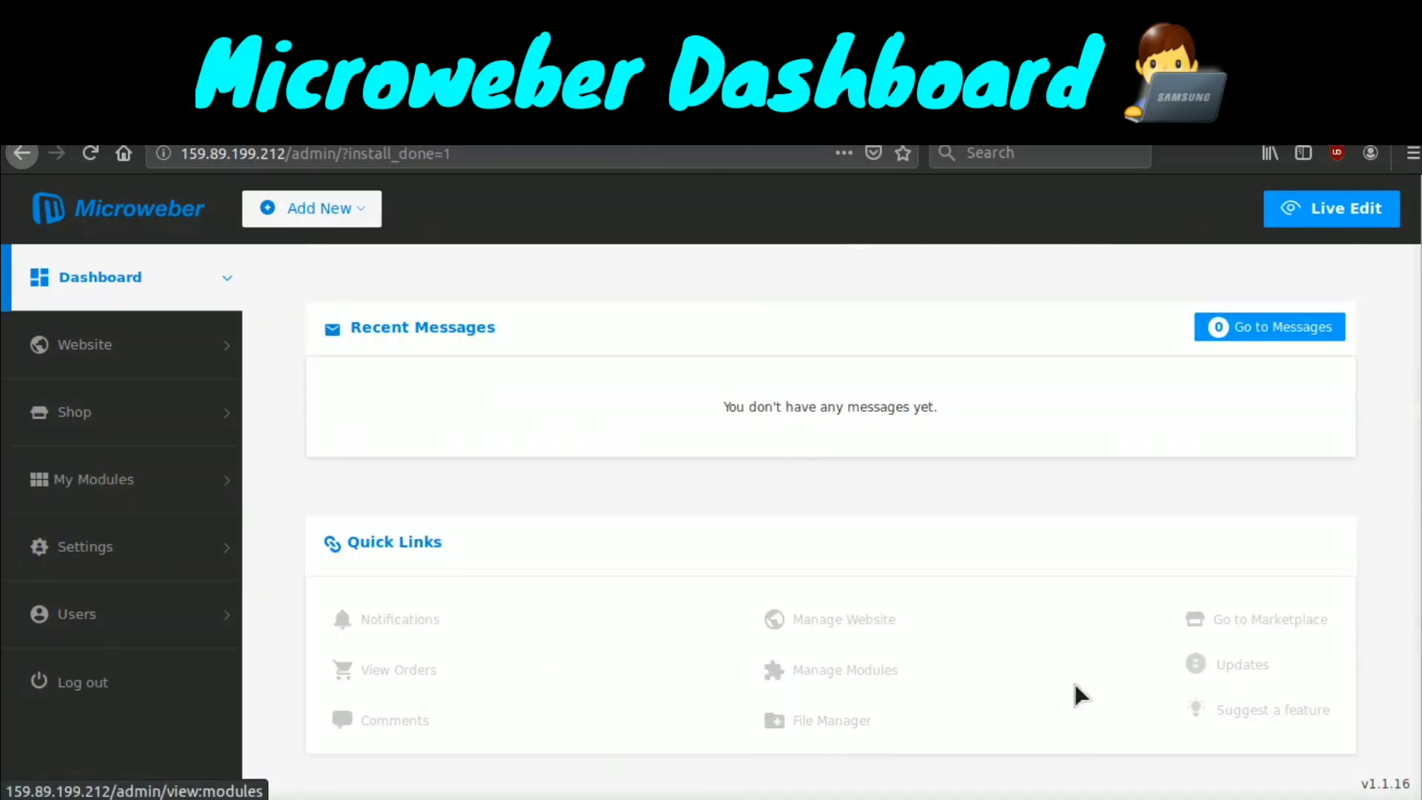
scroll(864, 531, up, 4)
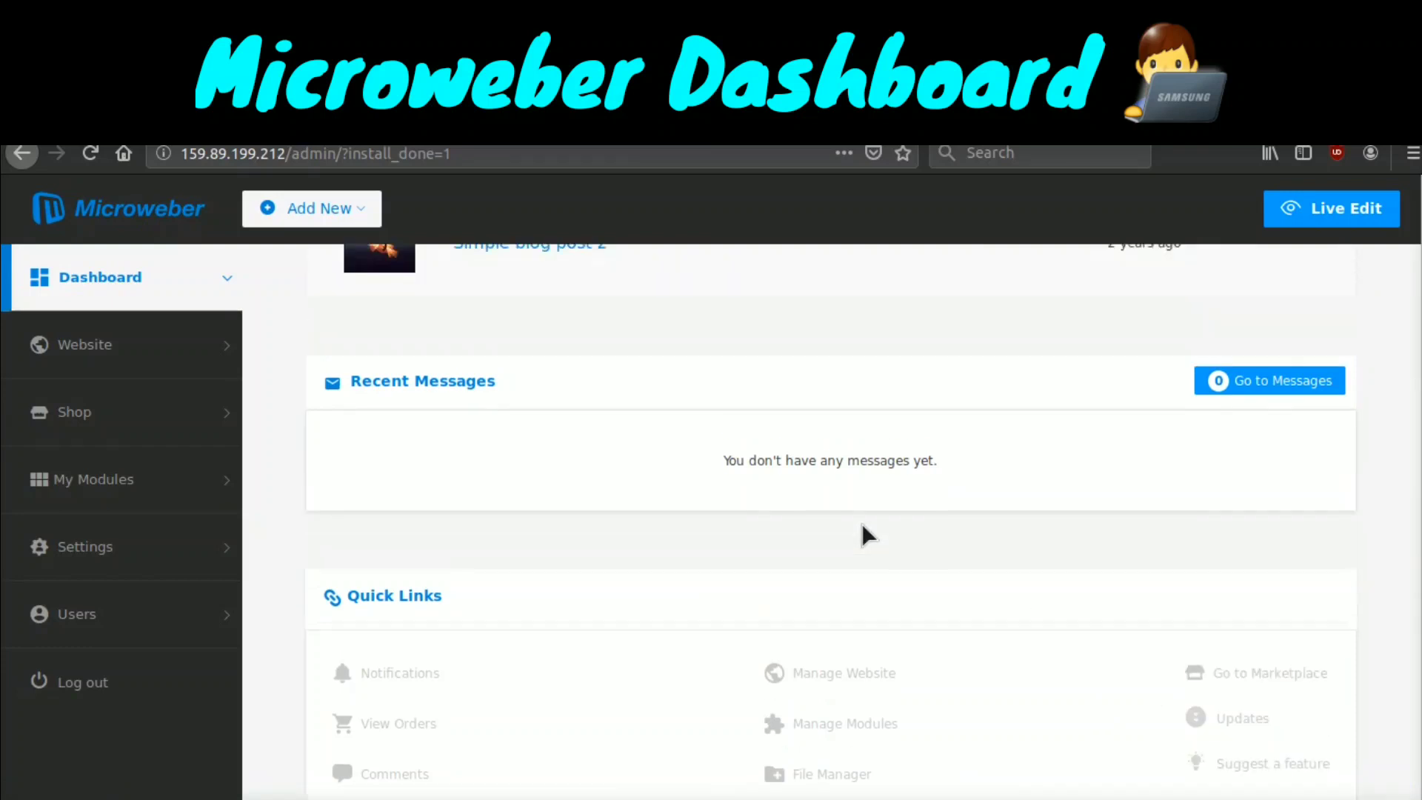
scroll(862, 526, up, 5)
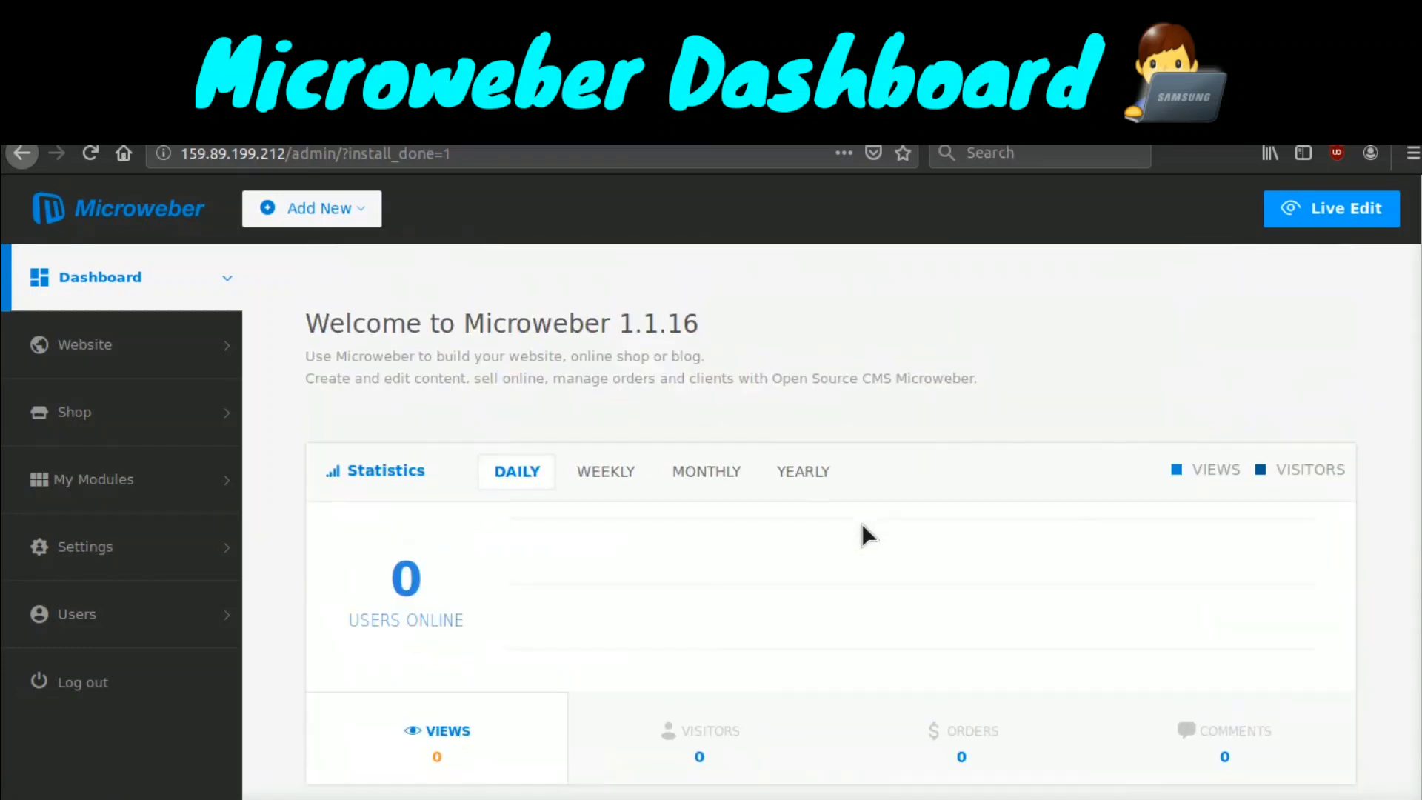
- Open the Website content list and look over My First Project and the Product Name items
click(214, 346)
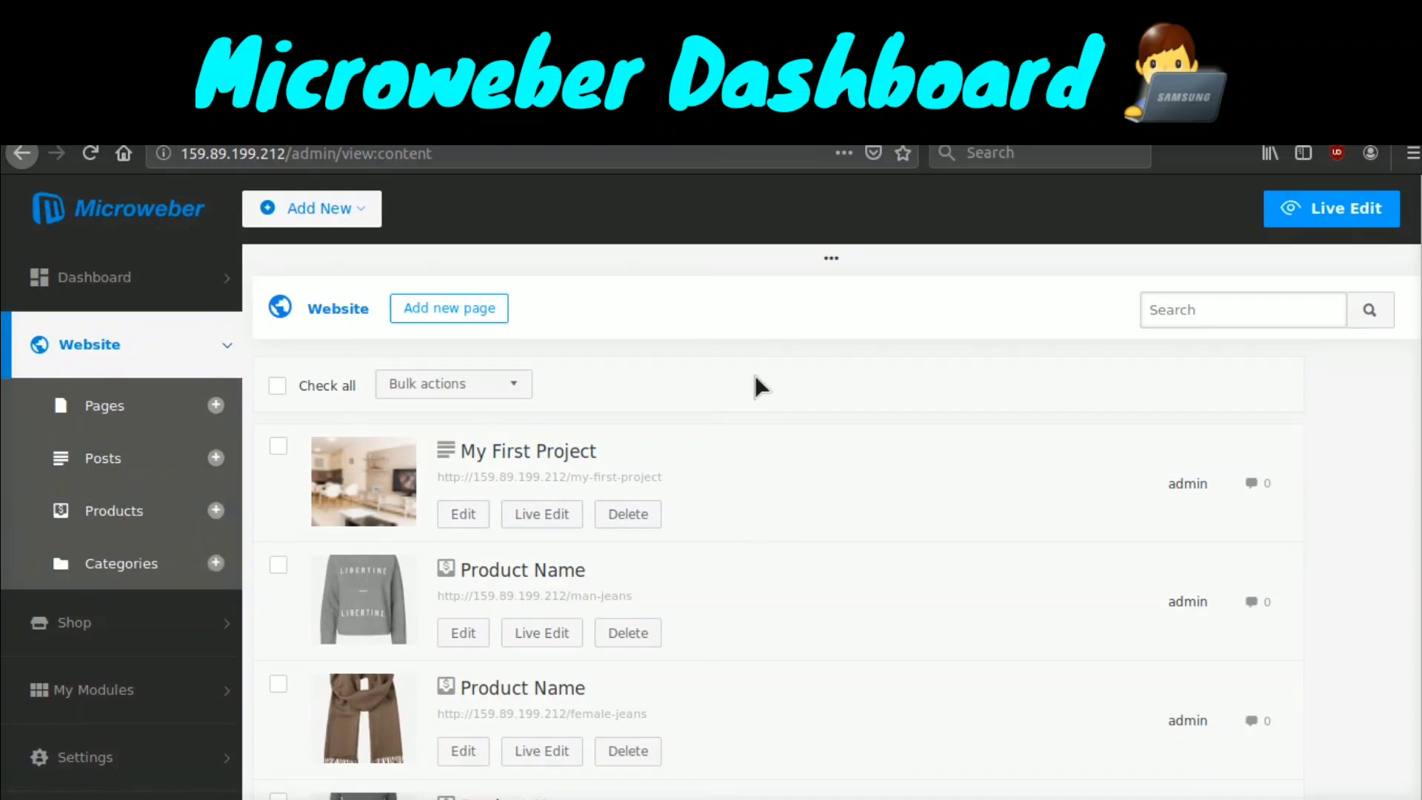
scroll(755, 377, down, 1)
scroll(754, 376, down, 1)
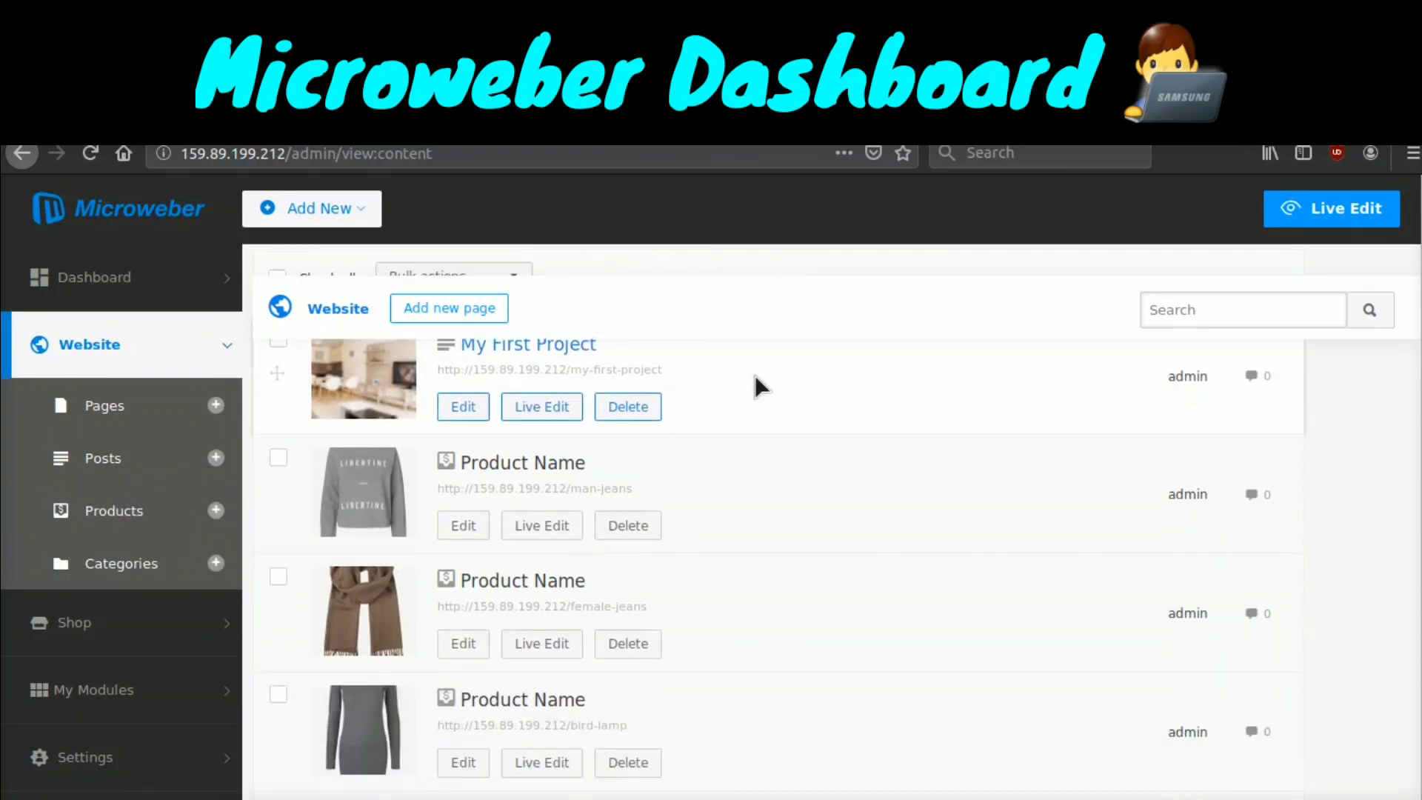
scroll(752, 367, down, 1)
scroll(753, 367, up, 3)
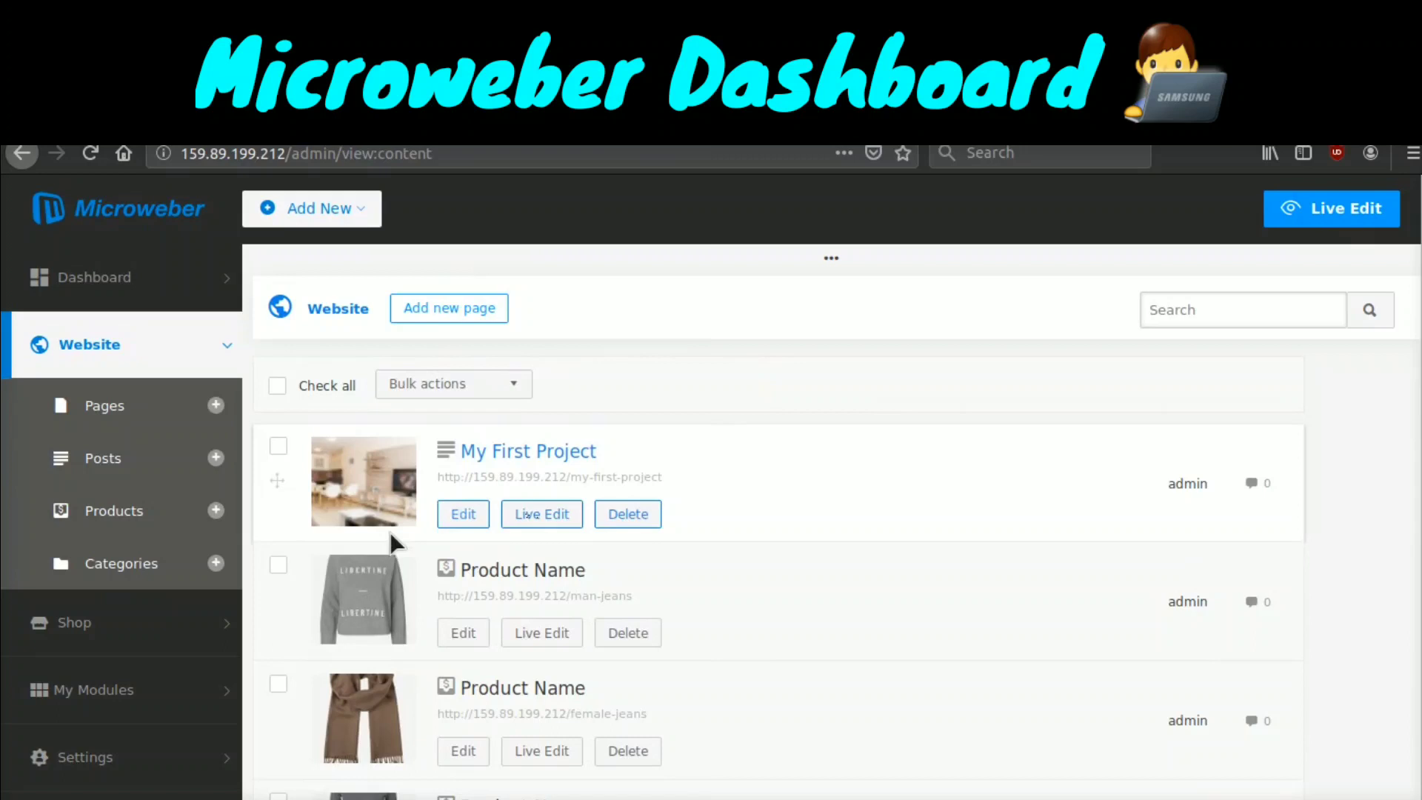
- Edit the man-jeans product and append ' whatever' to its title
click(463, 634)
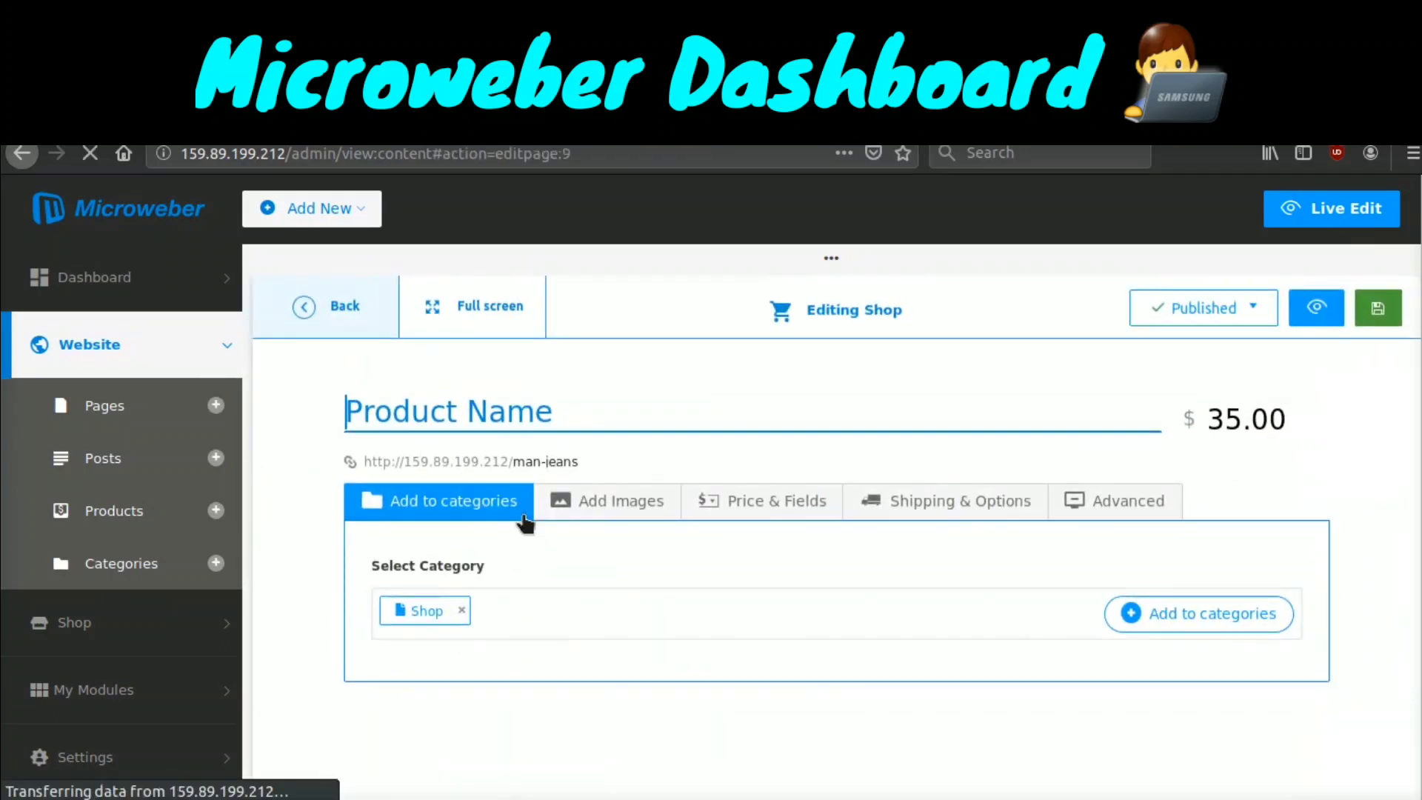
click(586, 413)
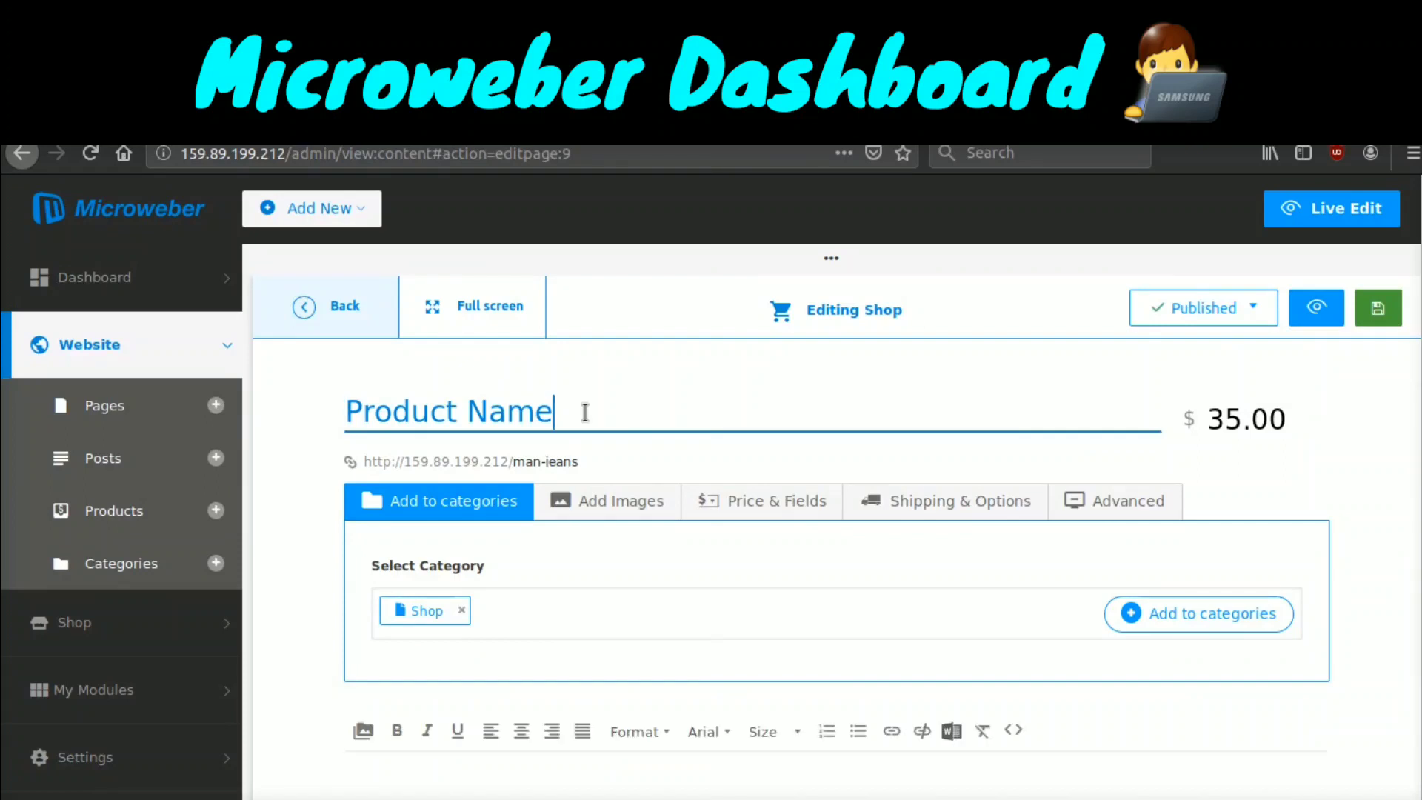
text(whatever)
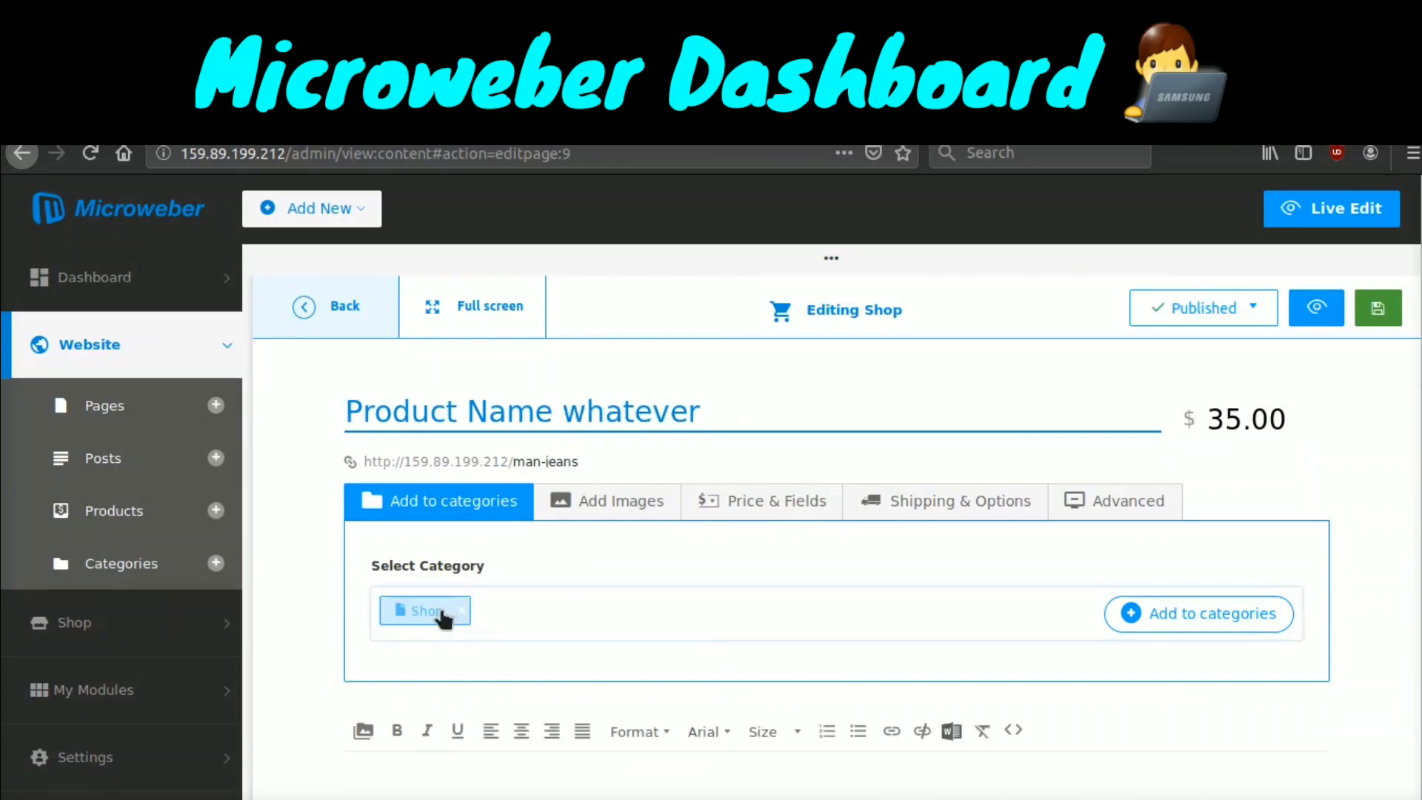
- Review the product's Add Images, Price & Fields, Shipping & Options and Advanced tabs
click(624, 503)
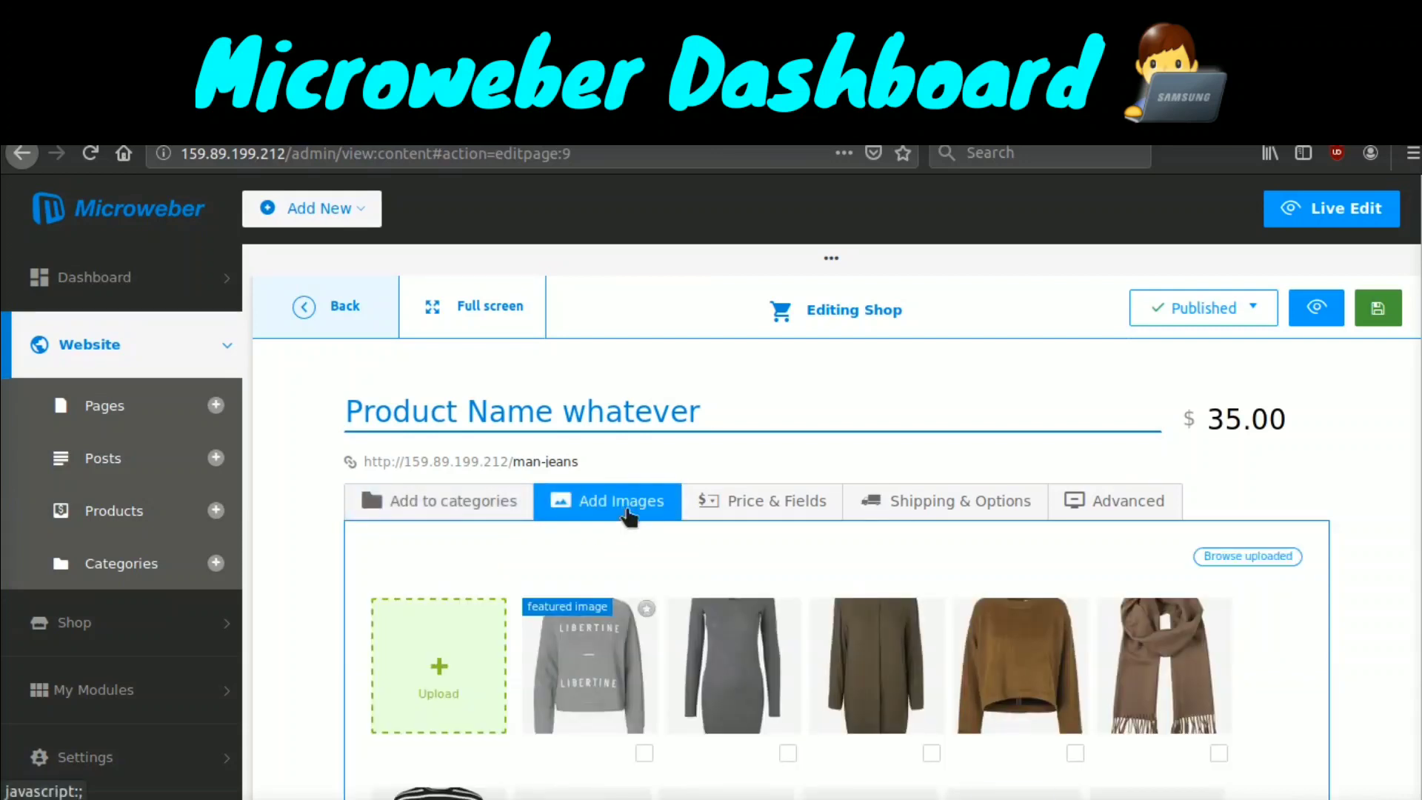
scroll(734, 540, down, 2)
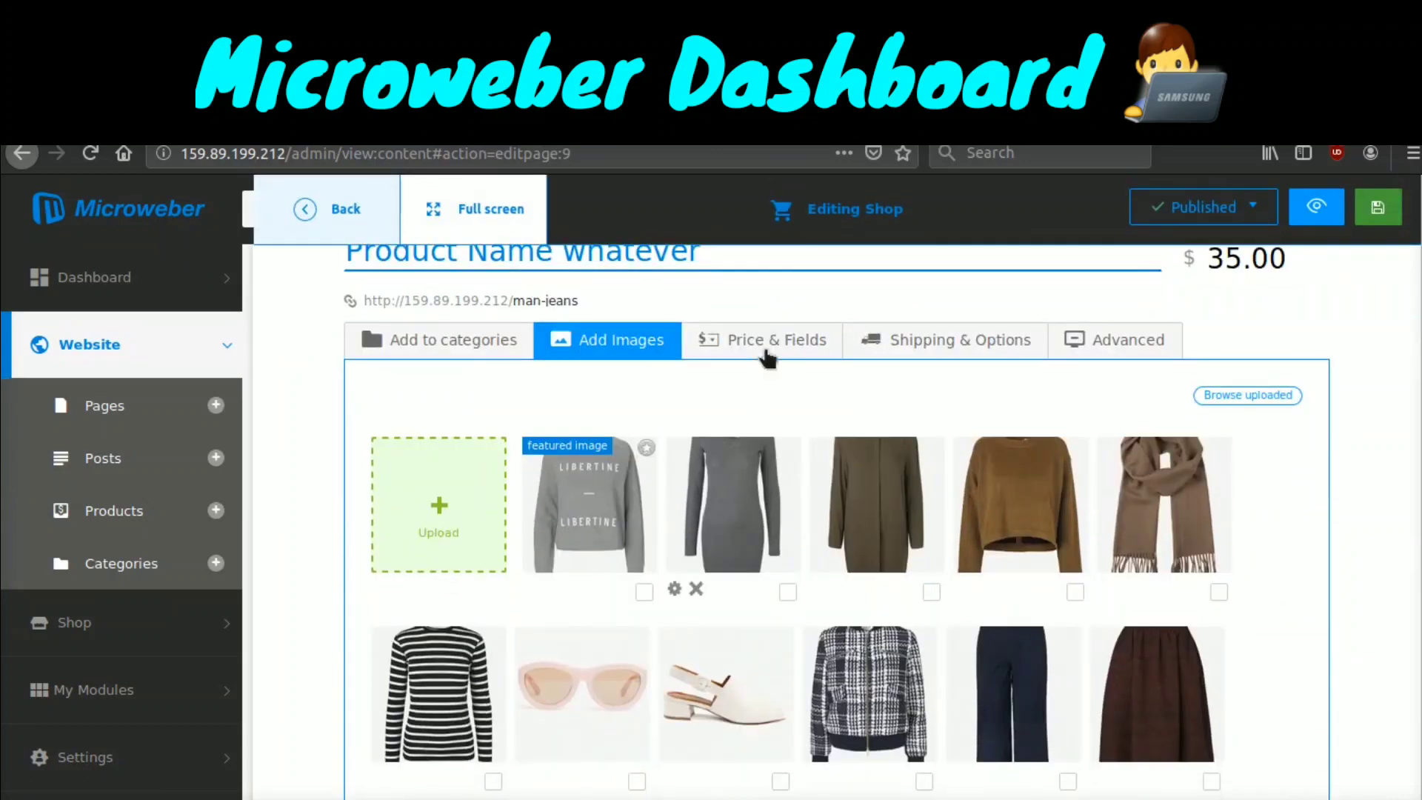
click(788, 357)
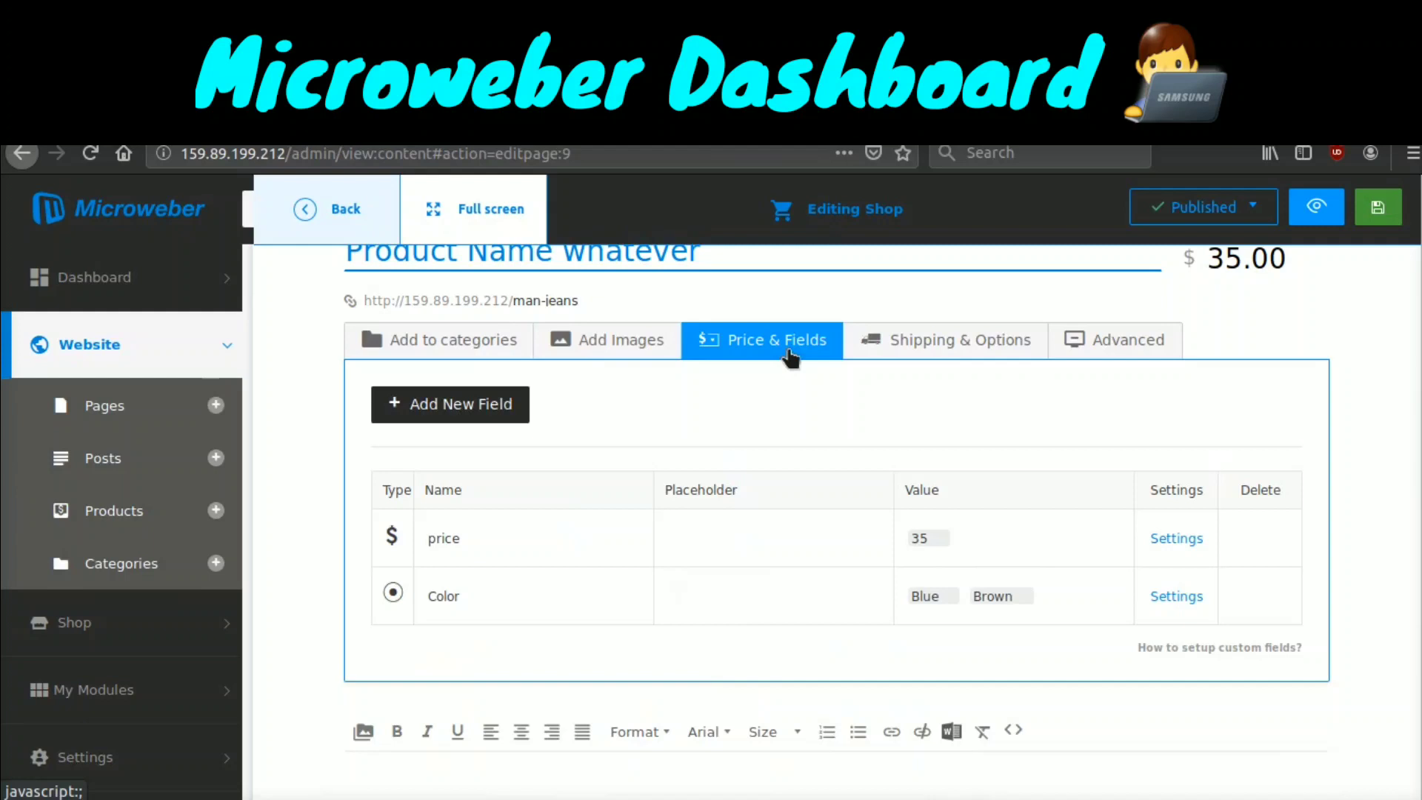
click(922, 336)
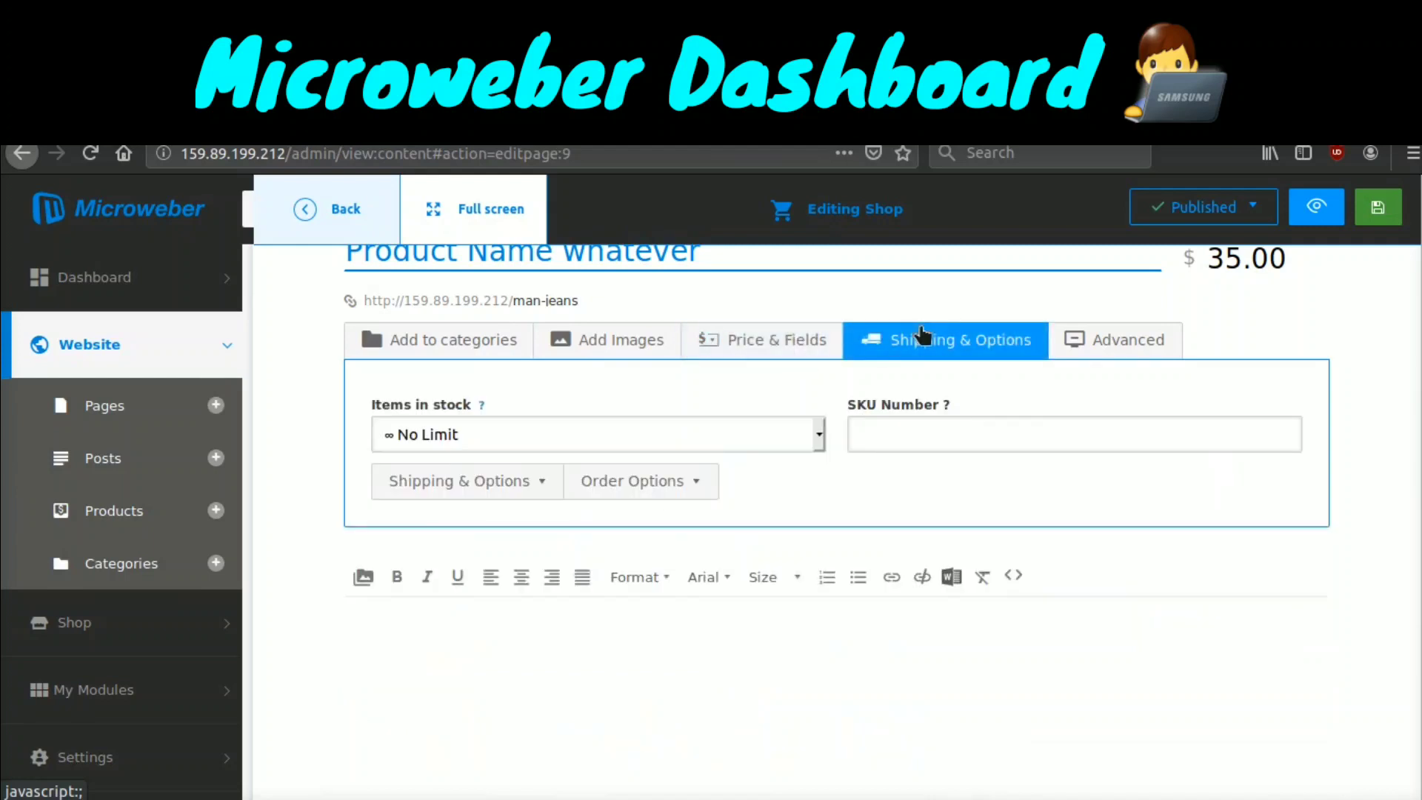
click(1128, 343)
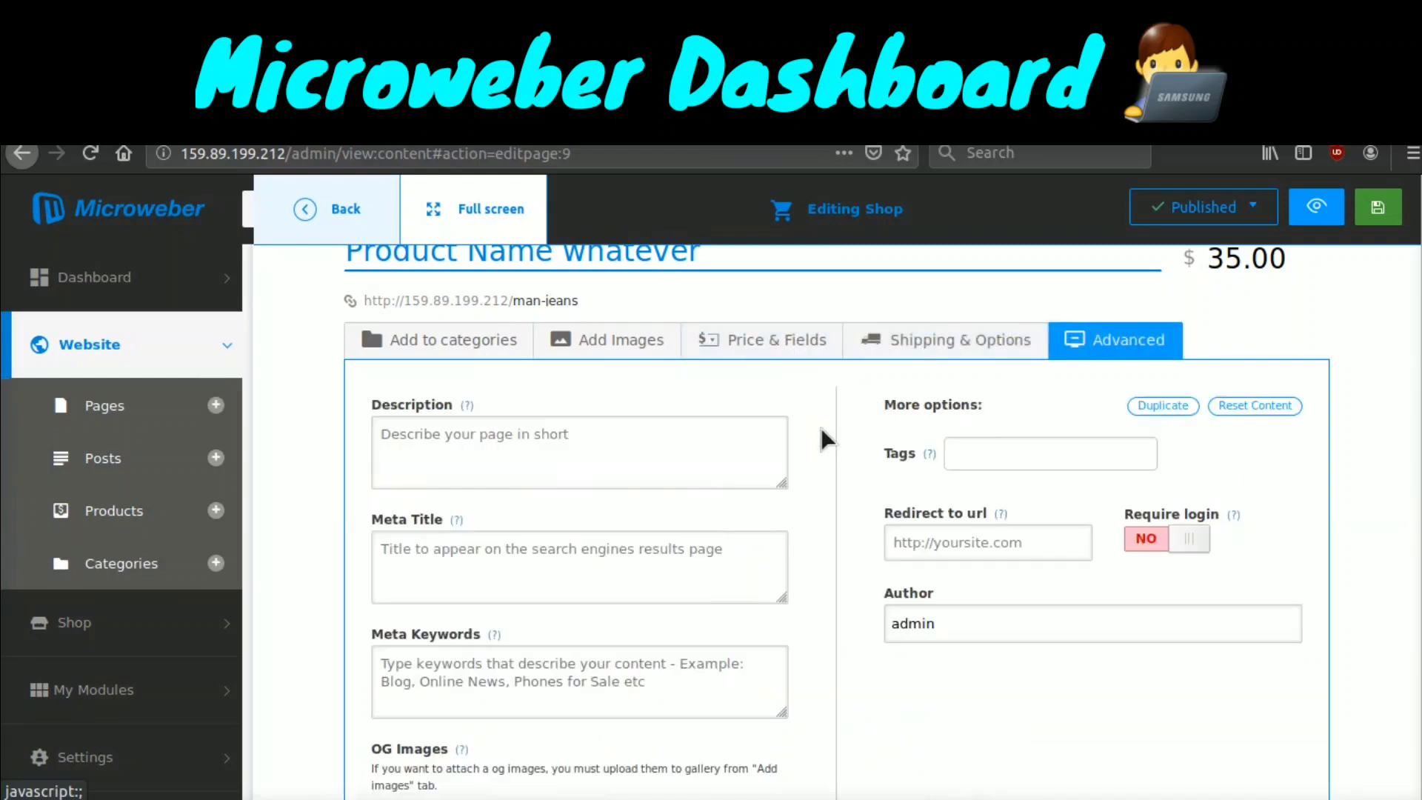
scroll(800, 437, down, 1)
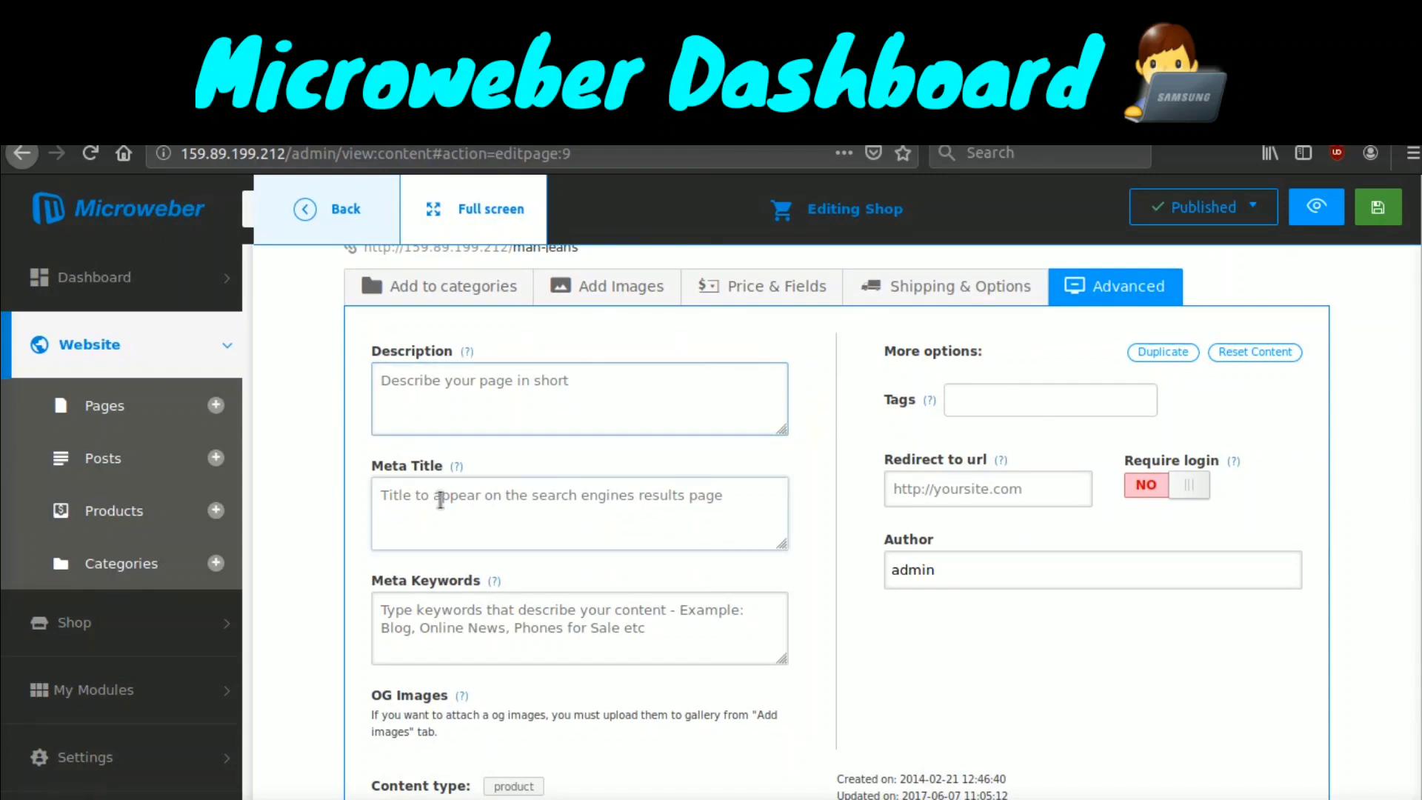
scroll(833, 640, down, 1)
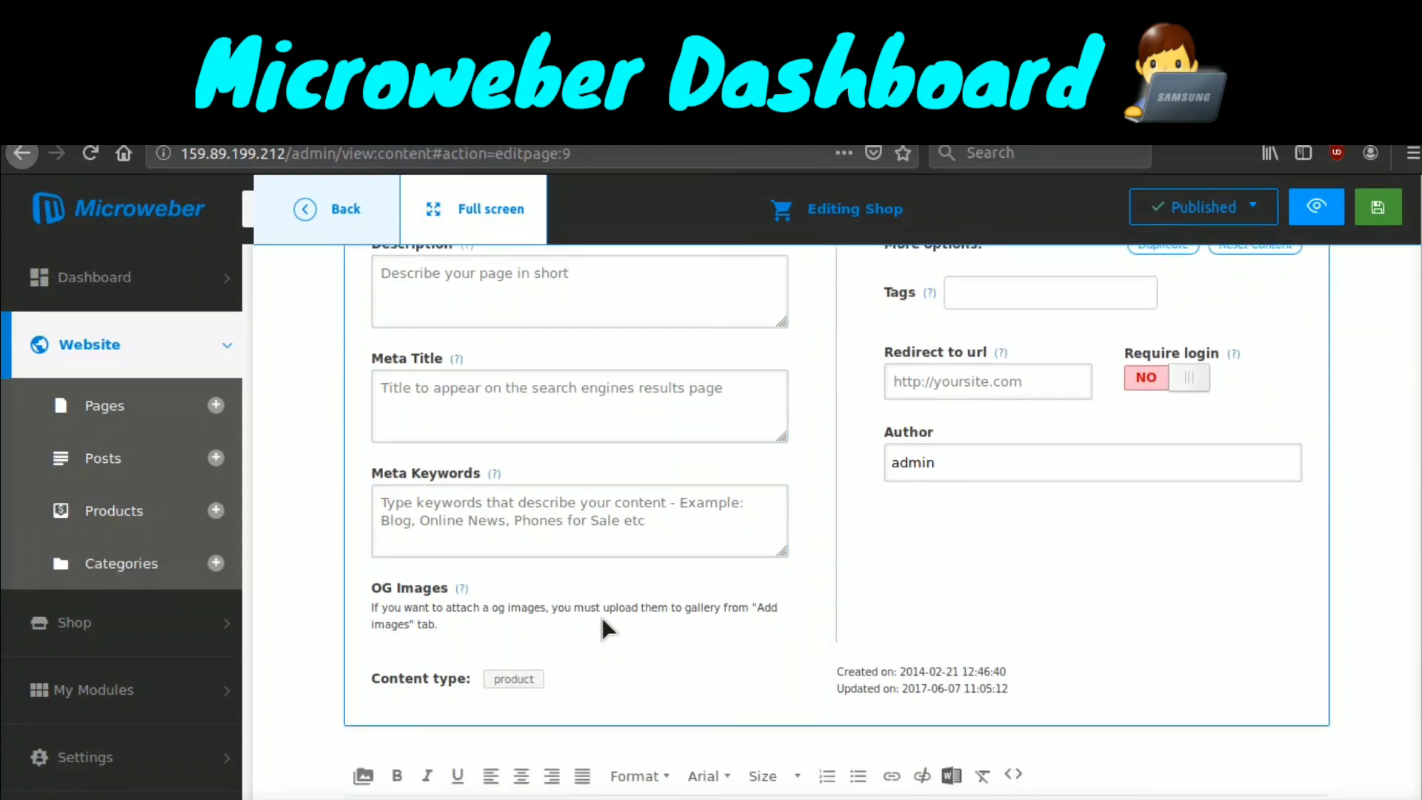
scroll(606, 628, down, 5)
mouse_move(863, 539)
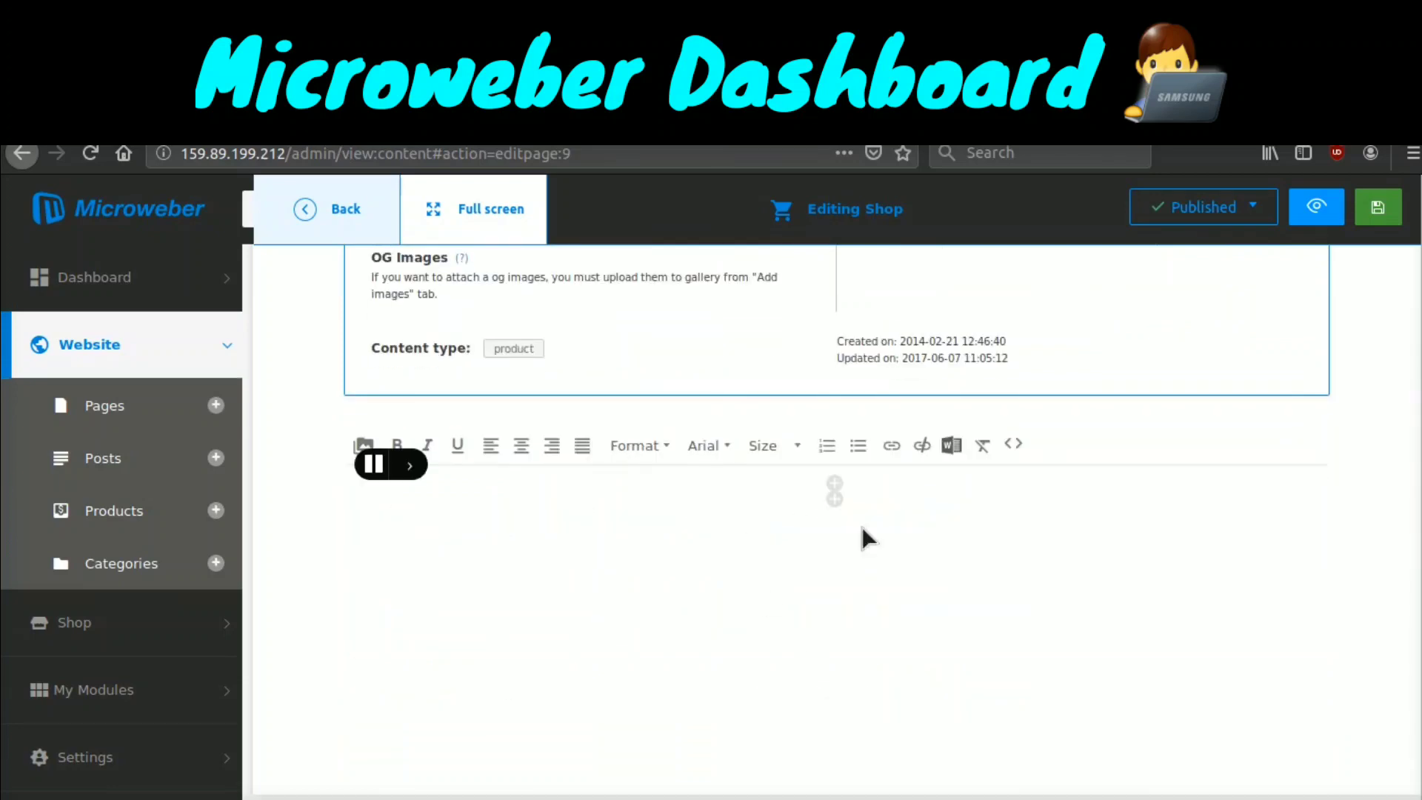
scroll(728, 569, up, 10)
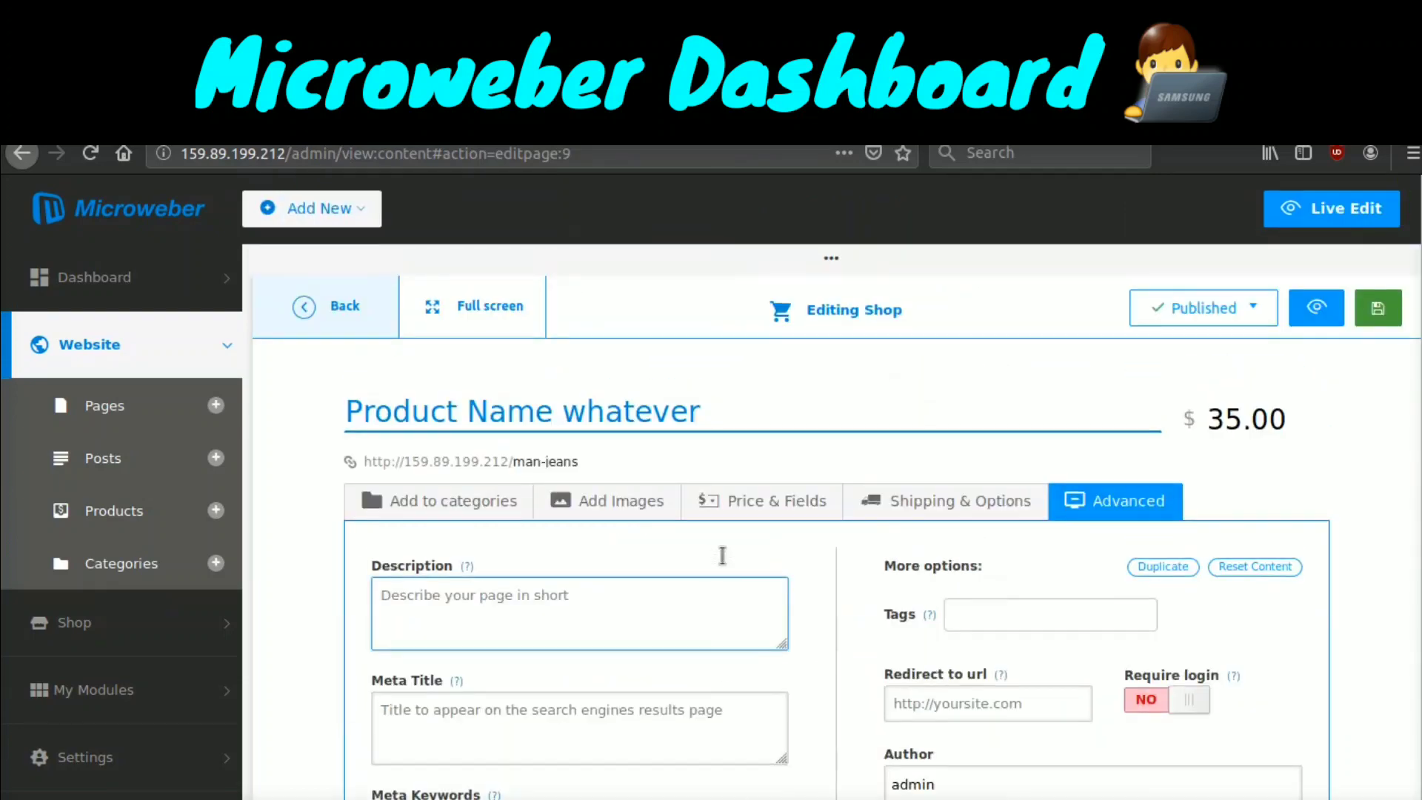
- Visit the shop's products and Orders, then open the Shop settings page
click(142, 630)
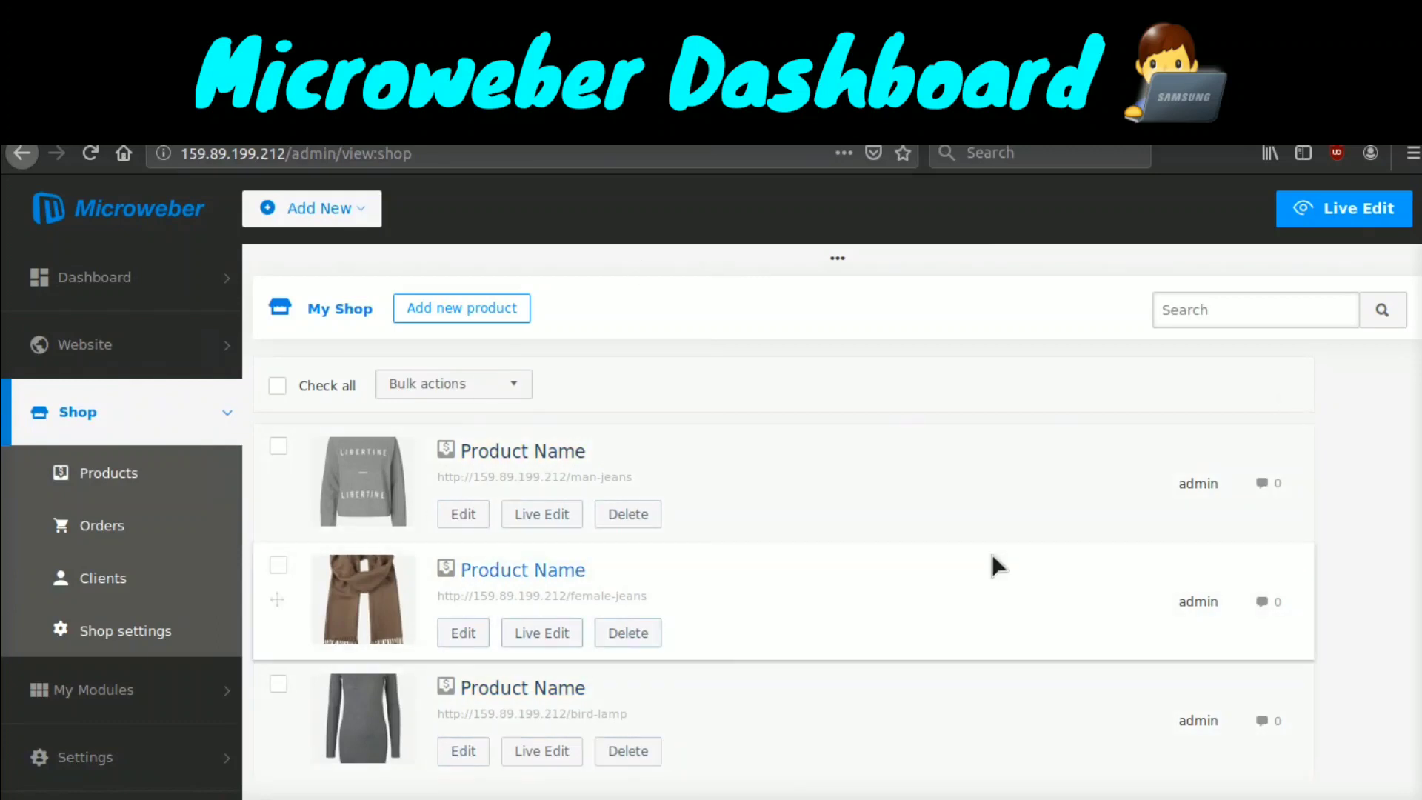
click(141, 525)
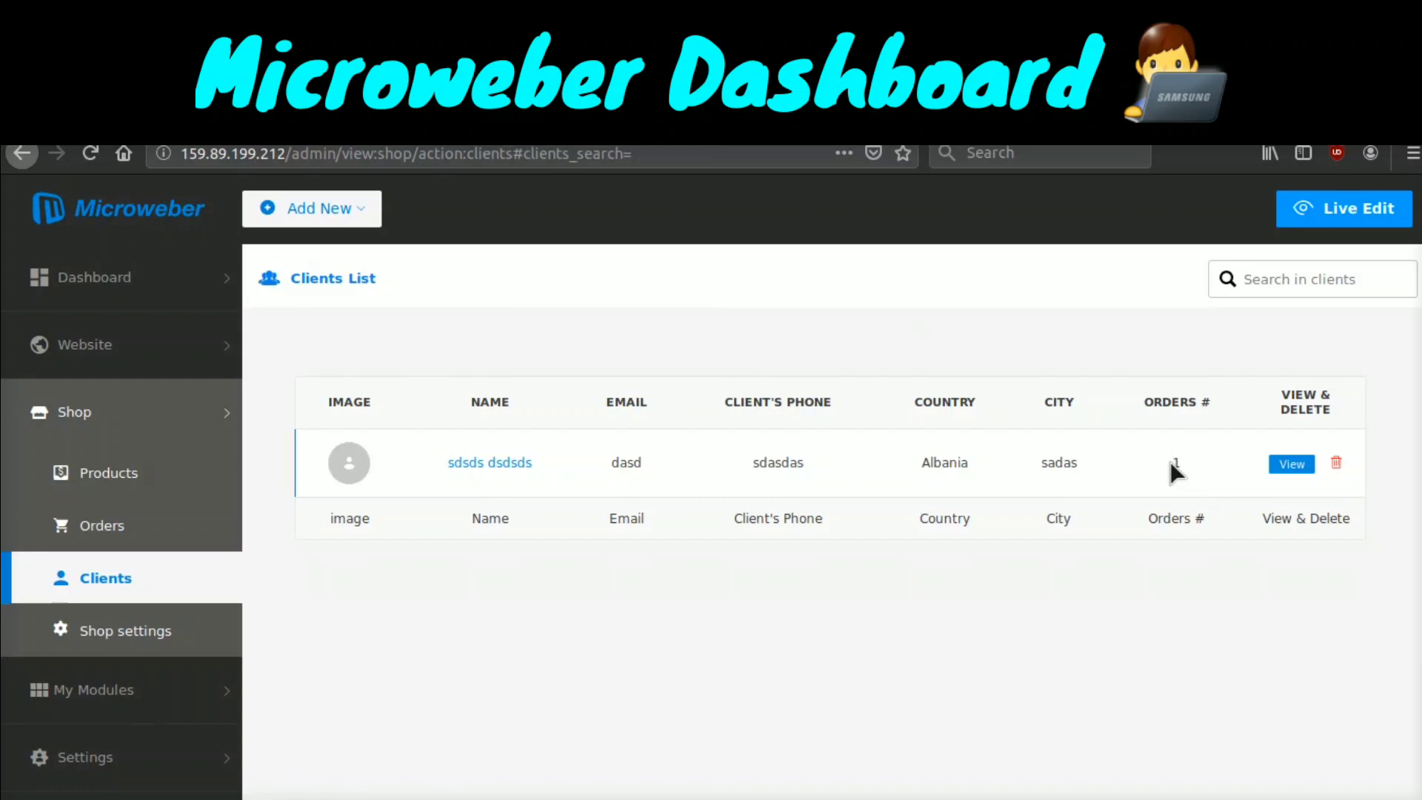
click(175, 631)
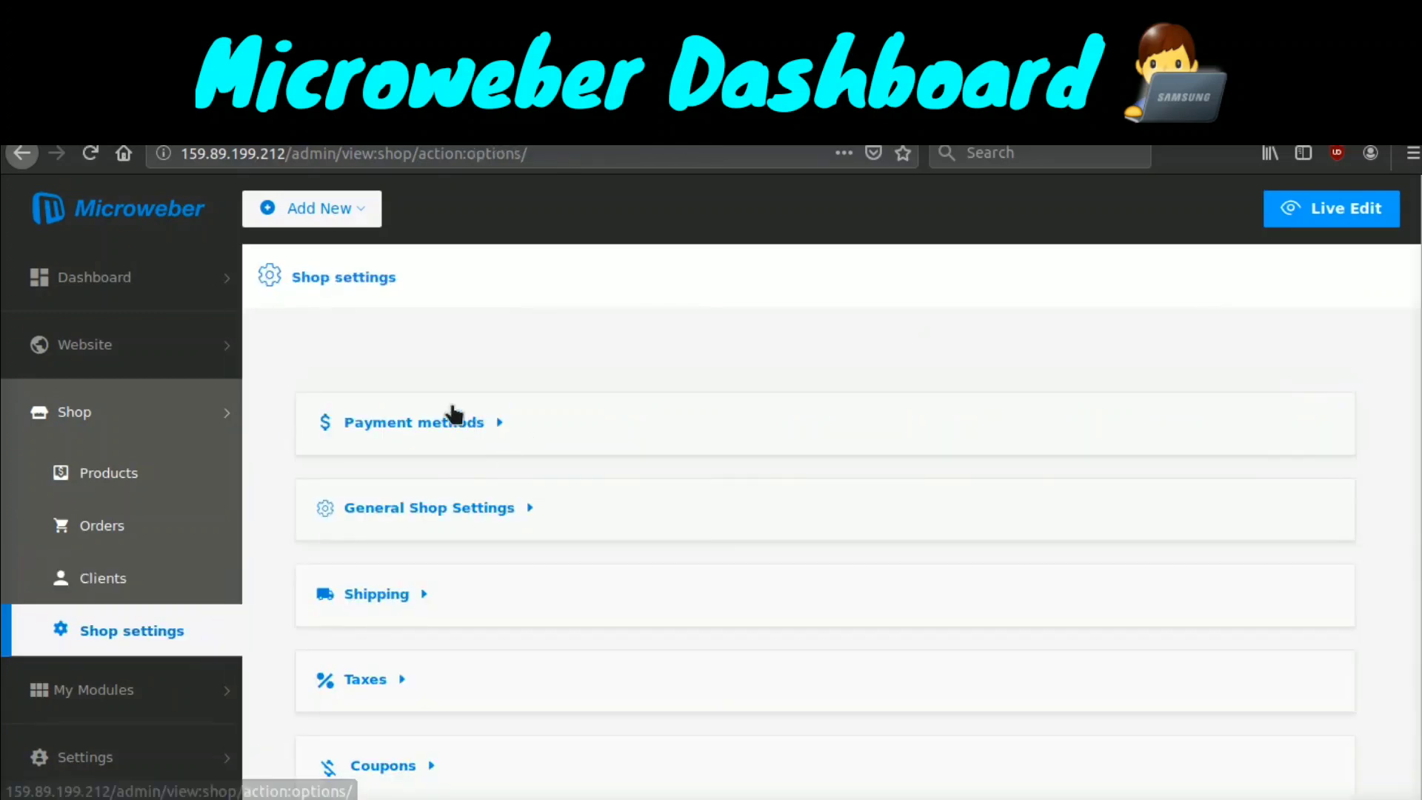
click(447, 412)
scroll(447, 412, down, 2)
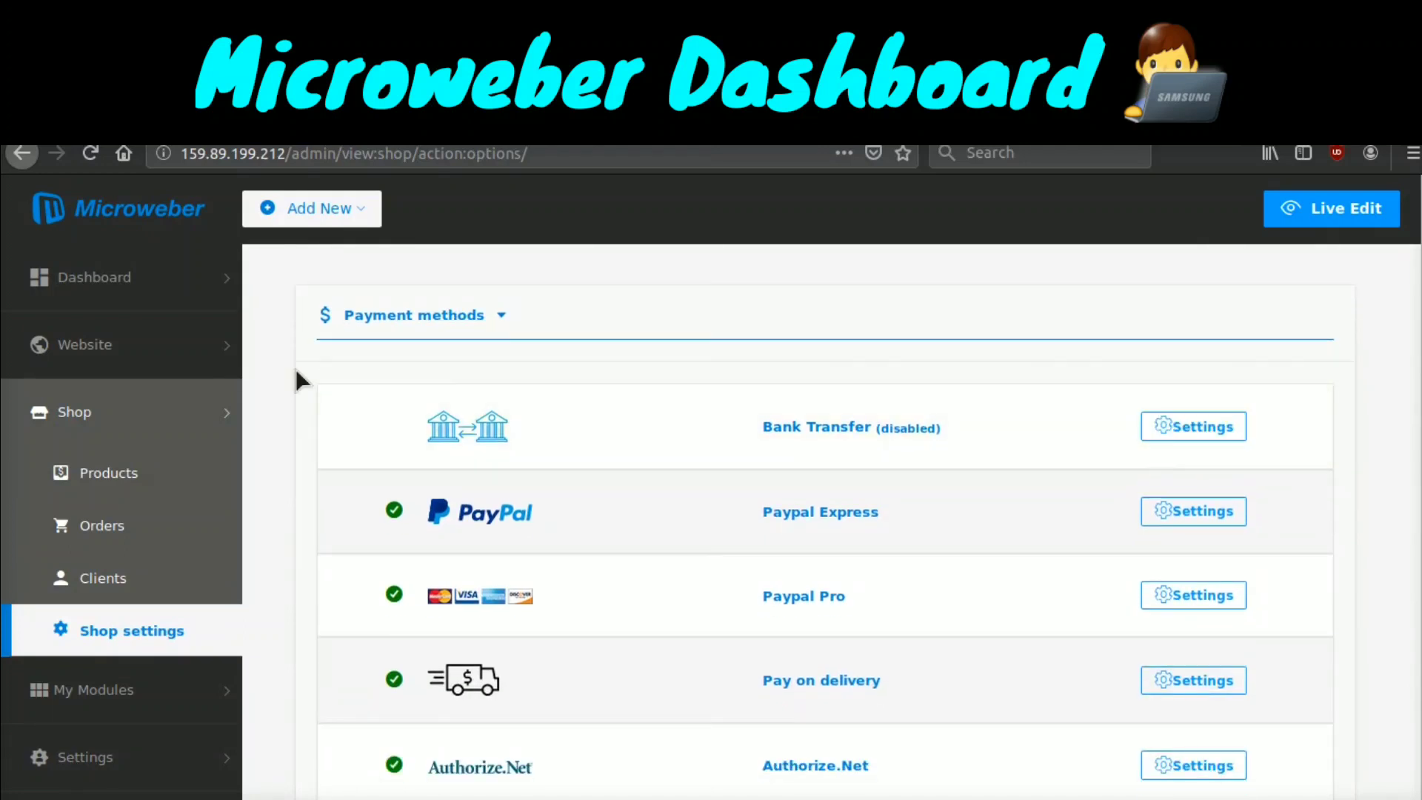
scroll(296, 370, down, 2)
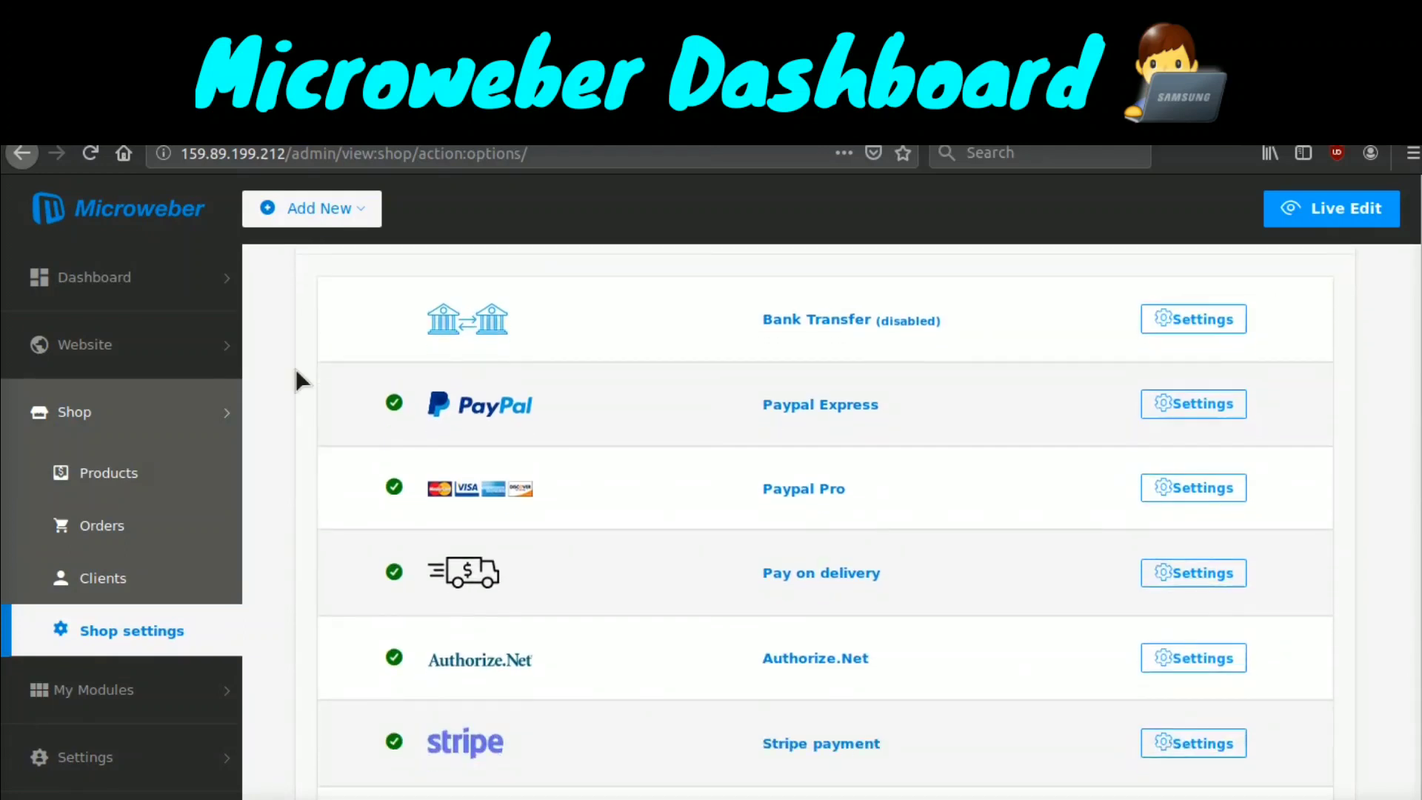
scroll(295, 372, down, 1)
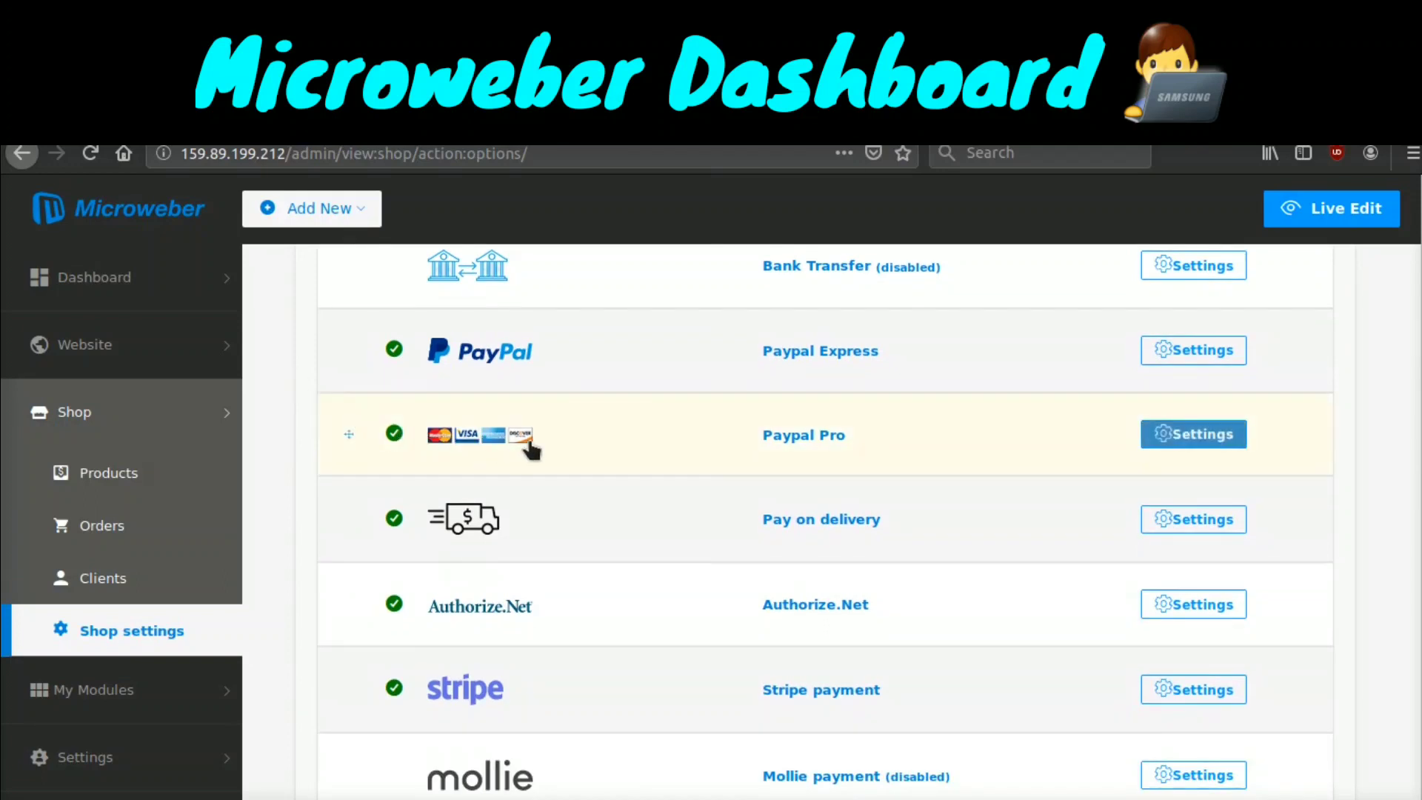
scroll(317, 470, down, 3)
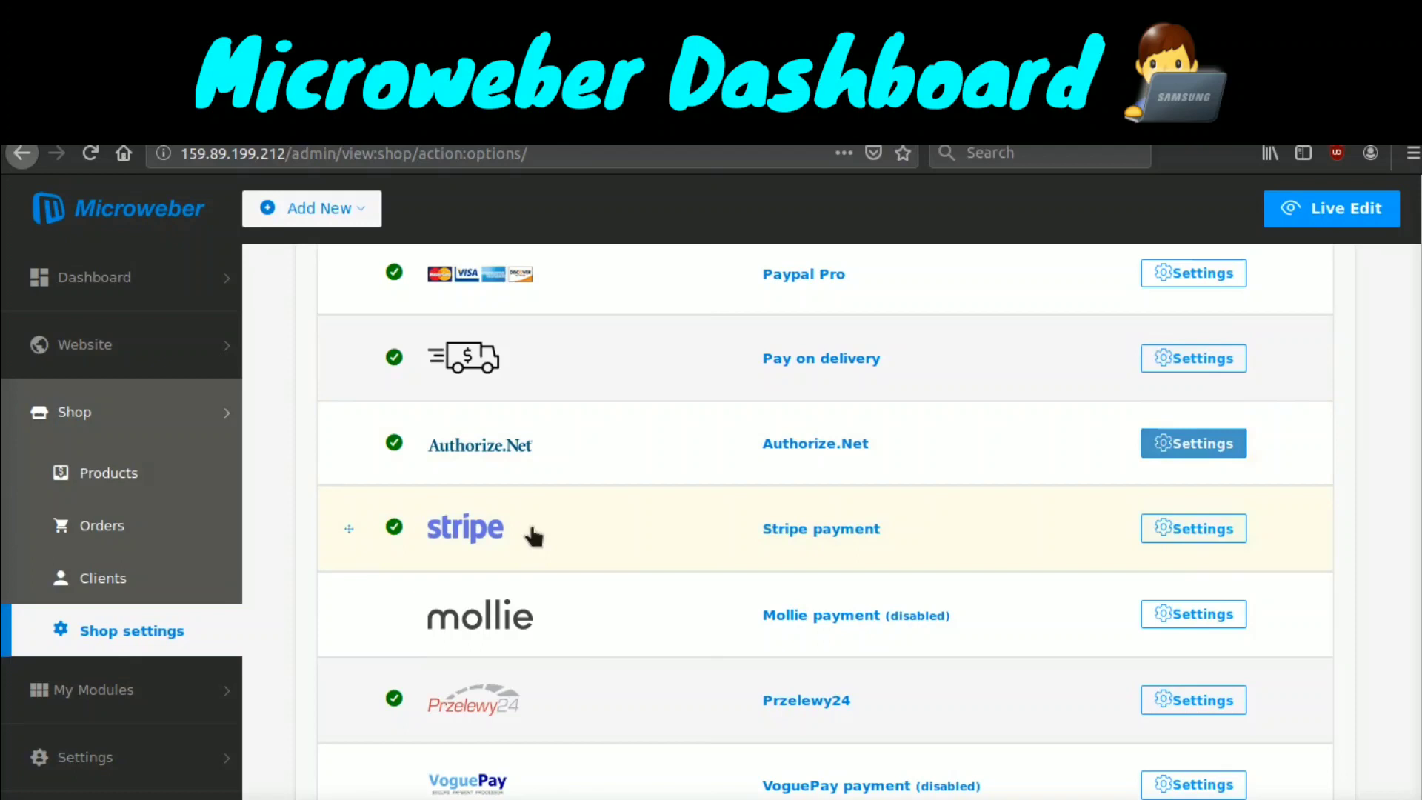
scroll(523, 545, down, 2)
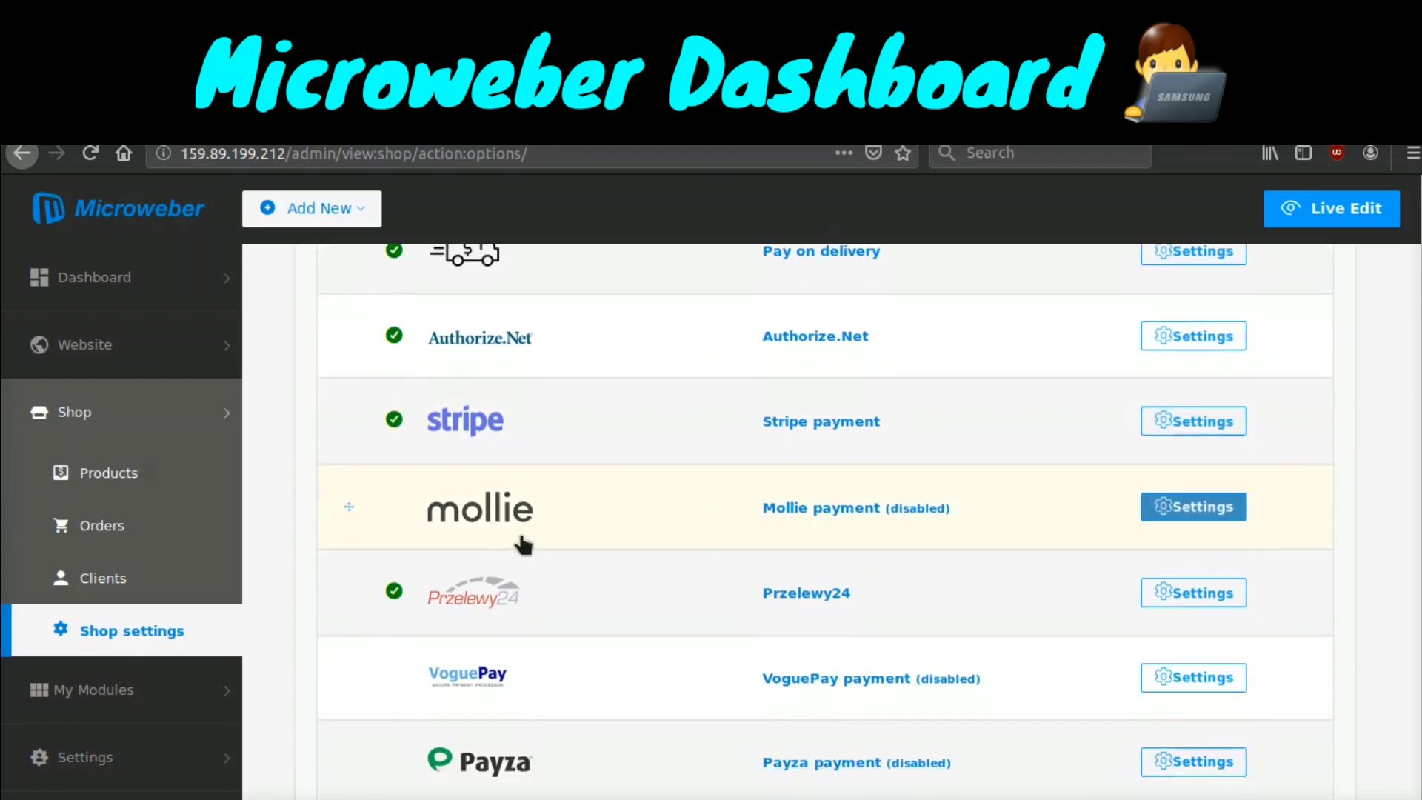
scroll(578, 637, down, 5)
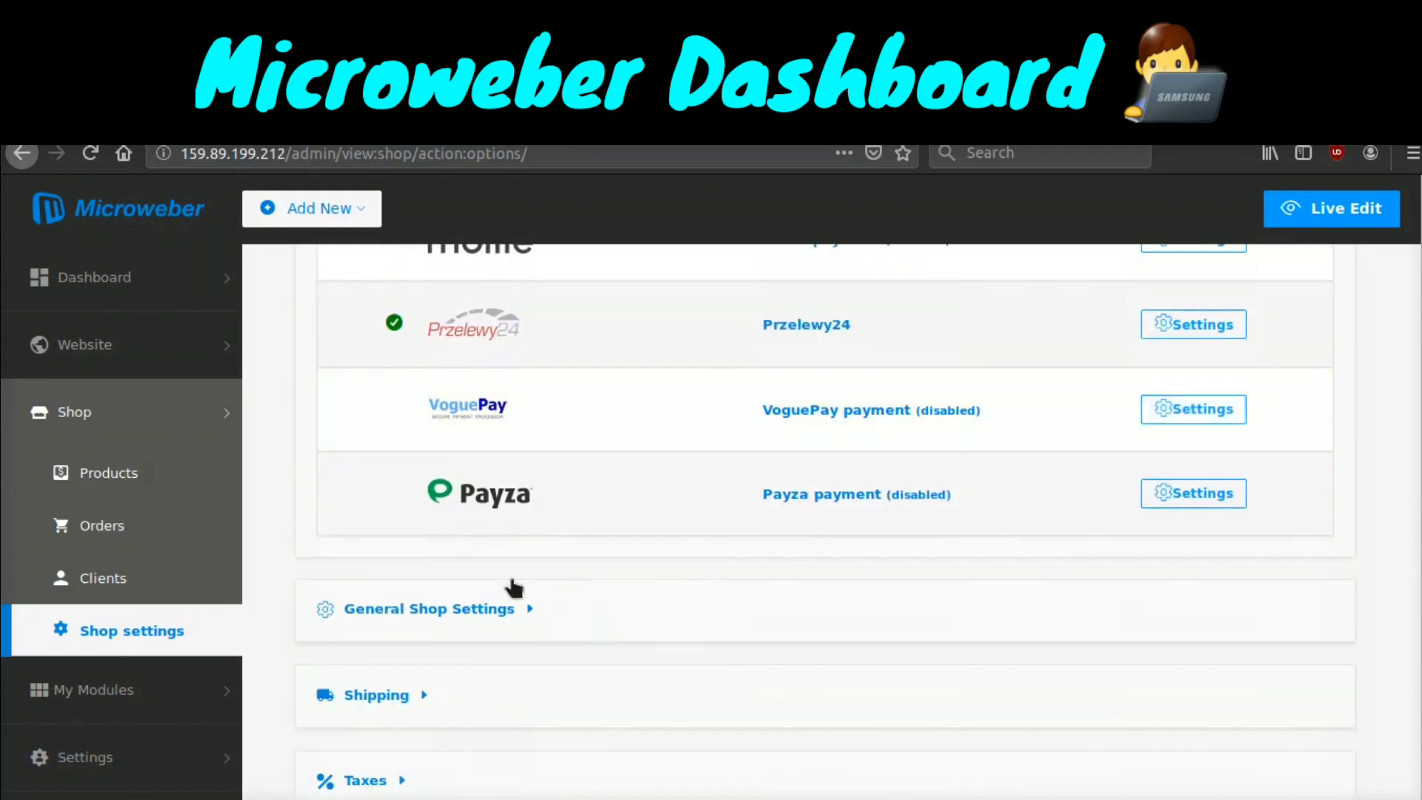
scroll(485, 575, down, 5)
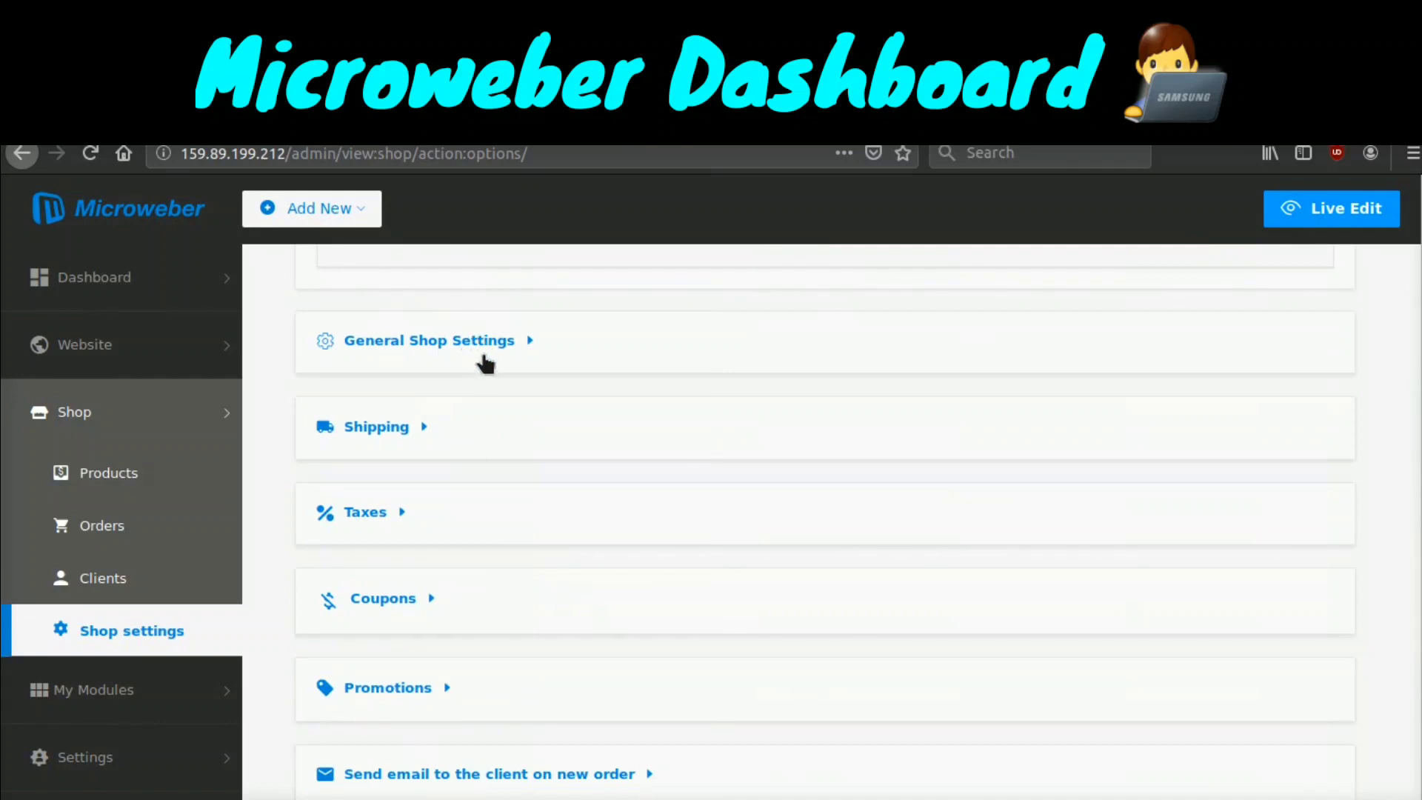
- Expand and collapse the General Shop Settings and Shipping sections
click(489, 355)
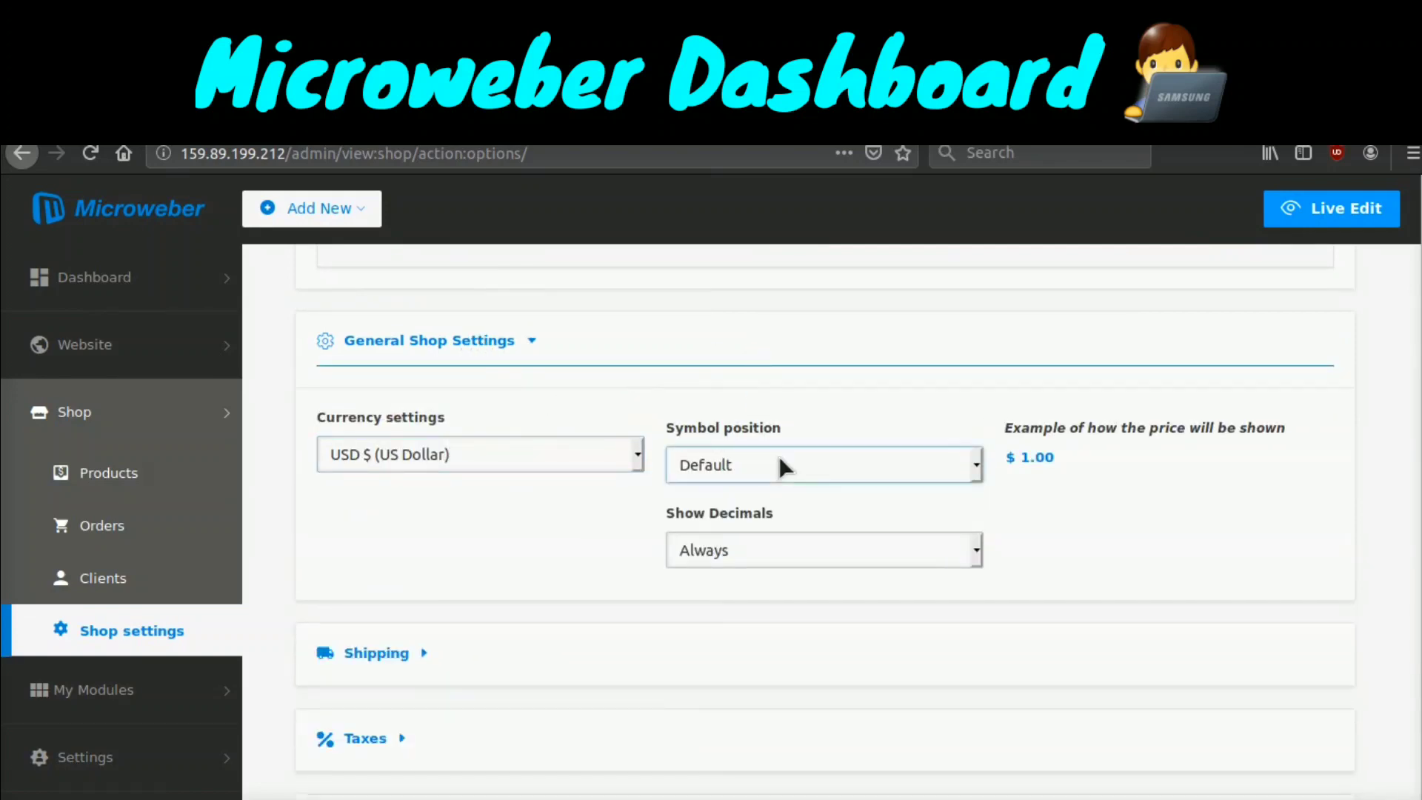
click(826, 352)
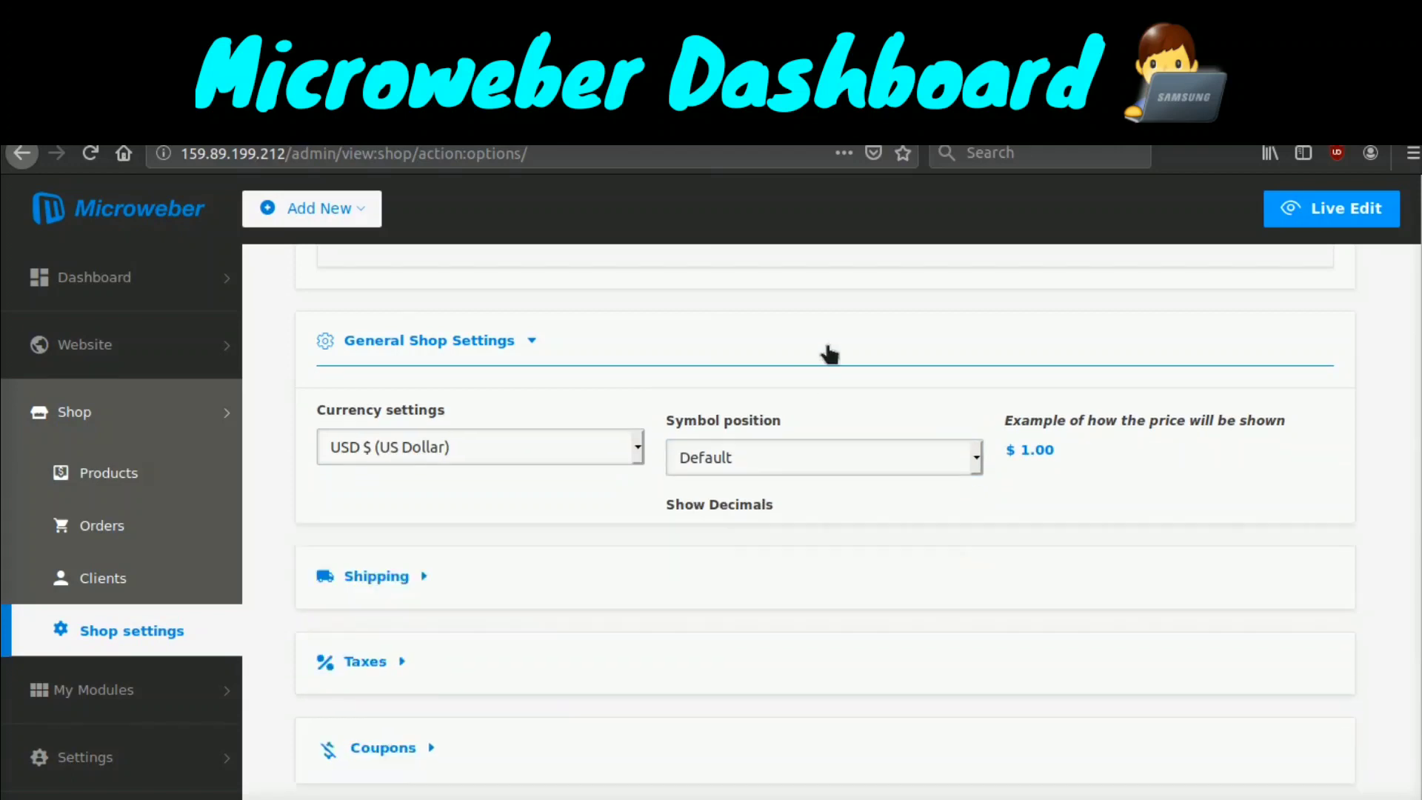
scroll(829, 349, down, 2)
click(363, 324)
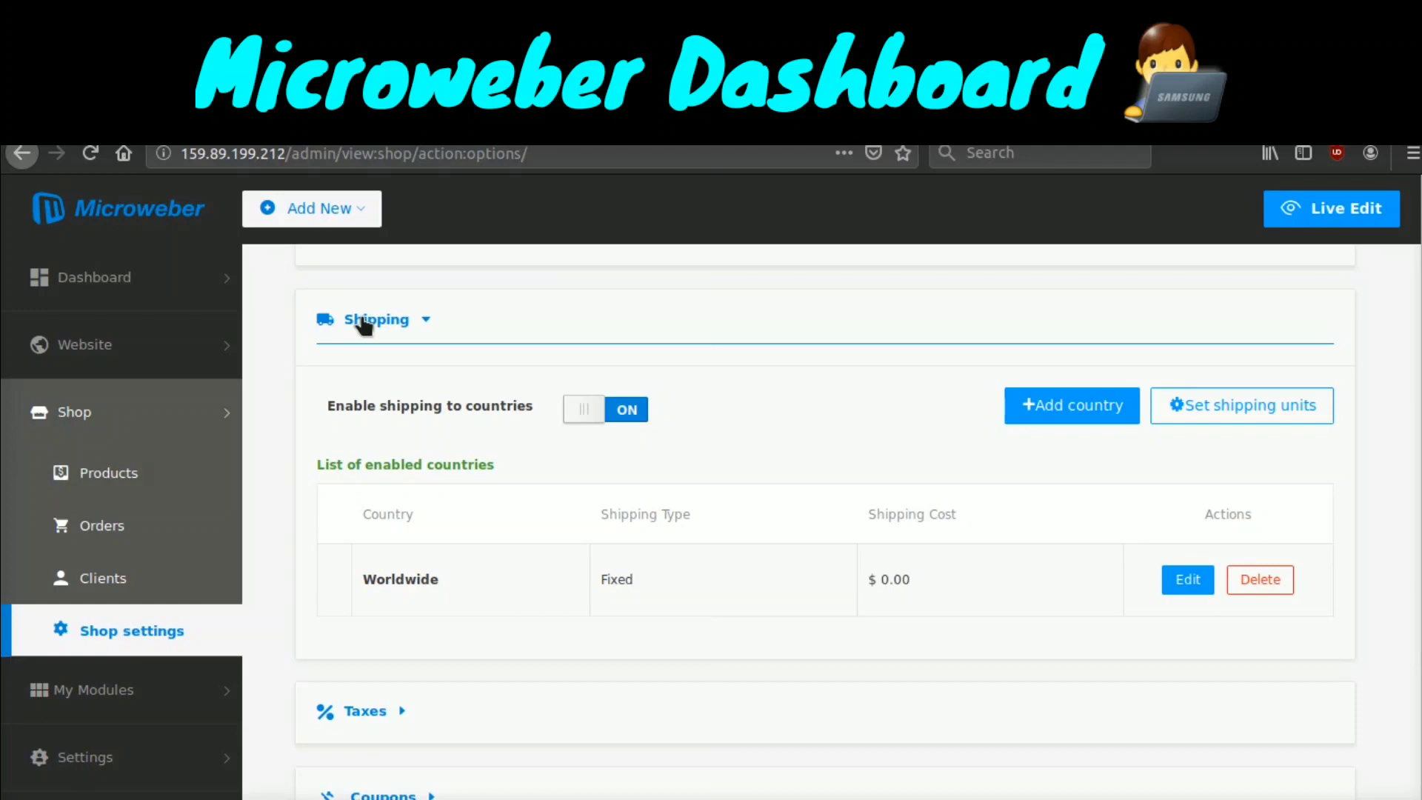
click(363, 323)
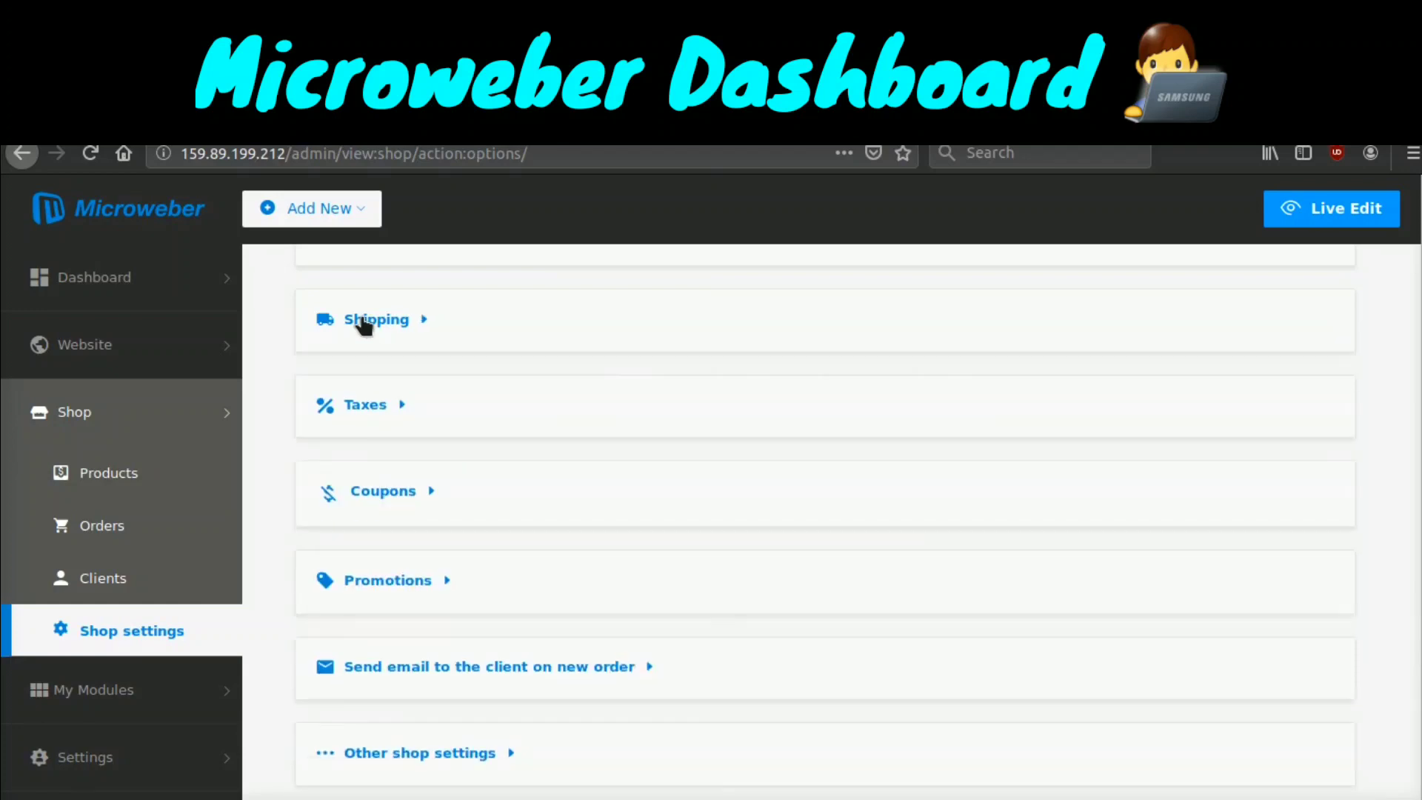
- Expand Taxes, Coupons, Promotions, Send email on new order and Other shop settings
click(366, 409)
scroll(366, 409, down, 9)
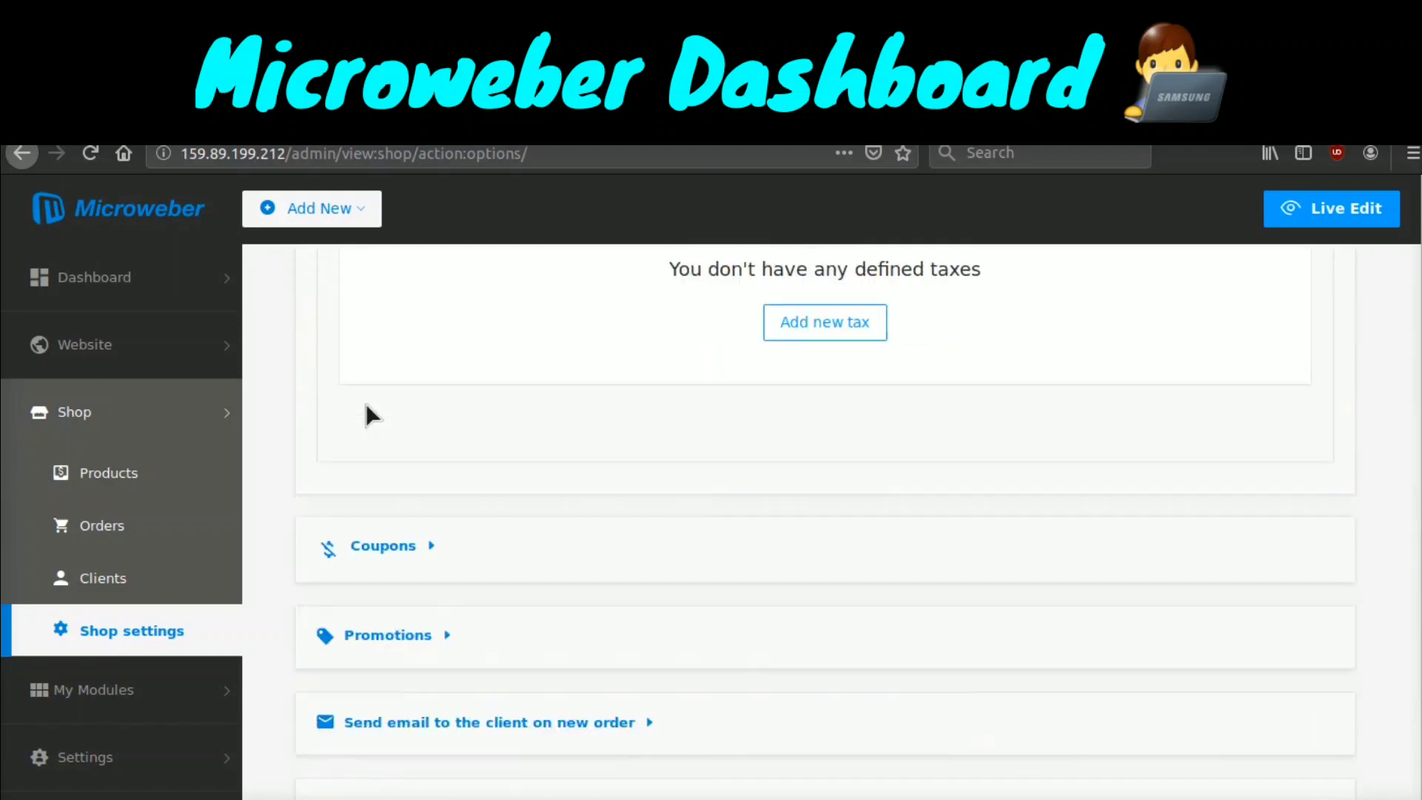
click(390, 385)
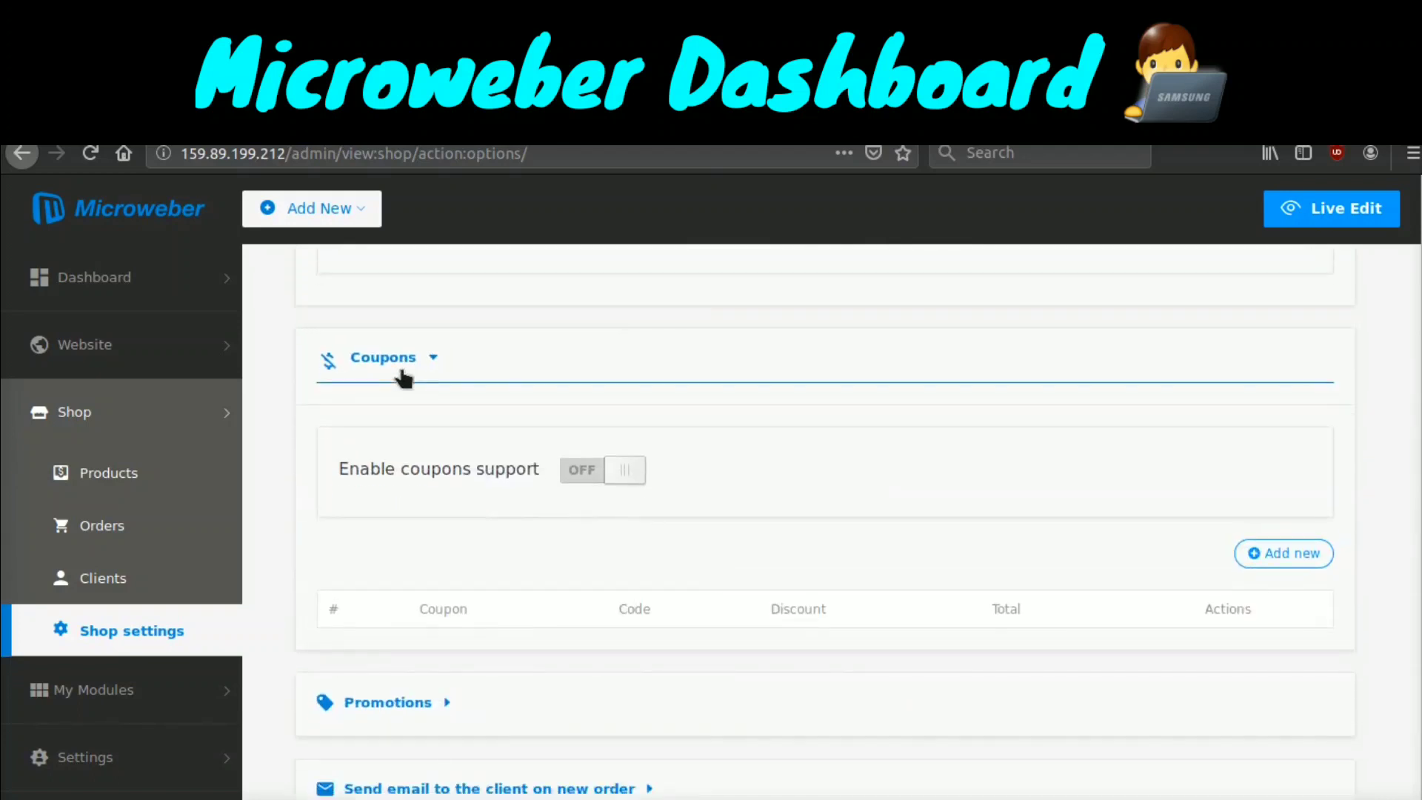
scroll(404, 400, down, 3)
click(413, 441)
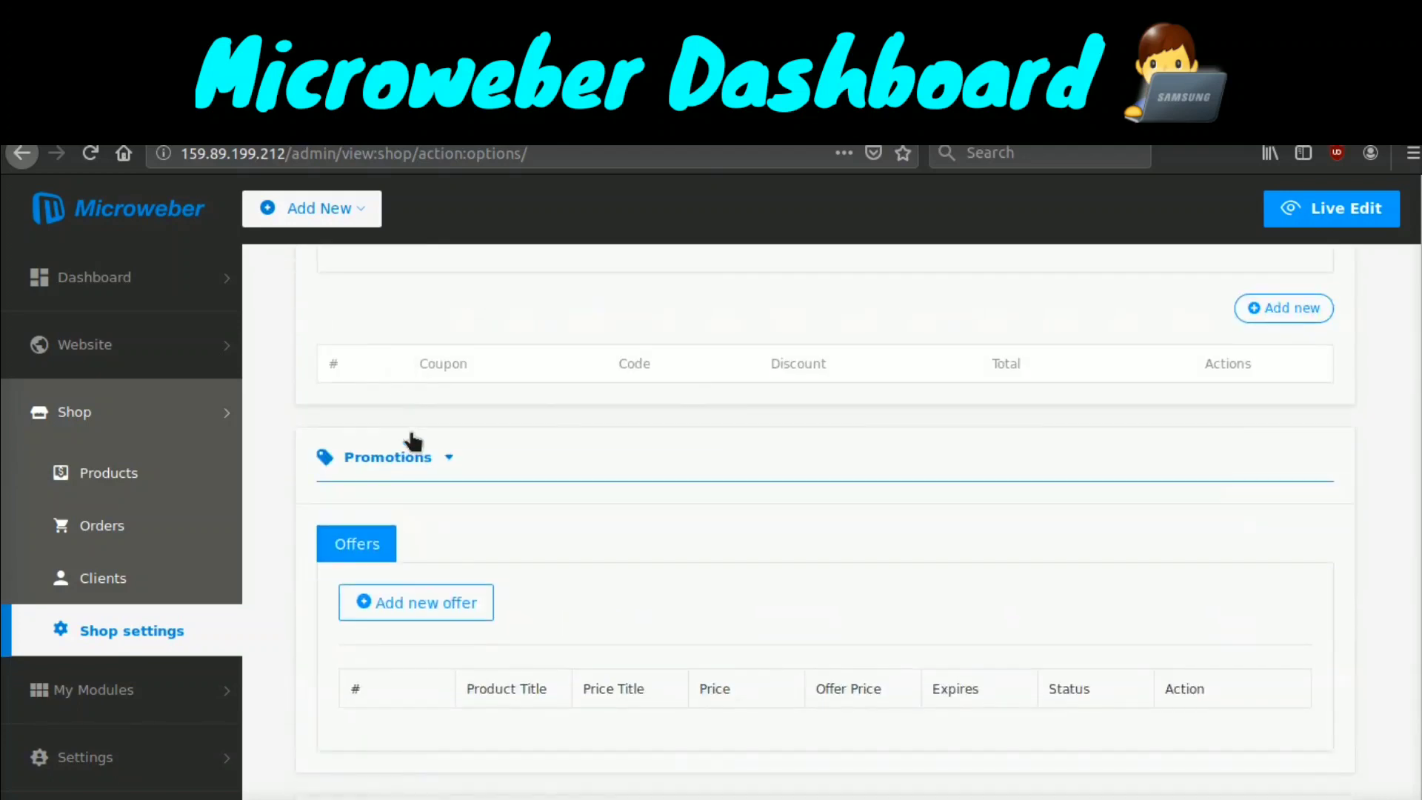
scroll(415, 443, down, 3)
click(485, 544)
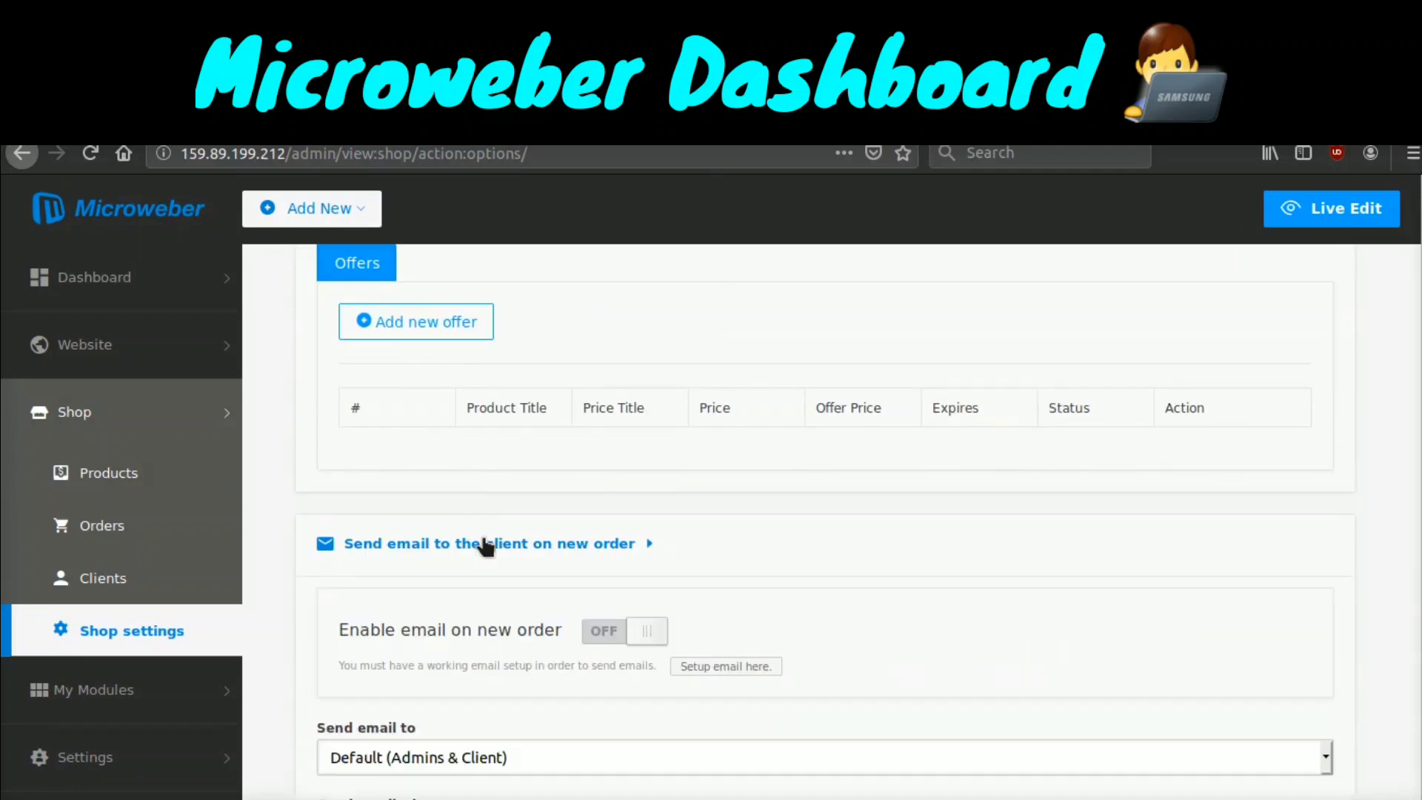
scroll(485, 546, down, 3)
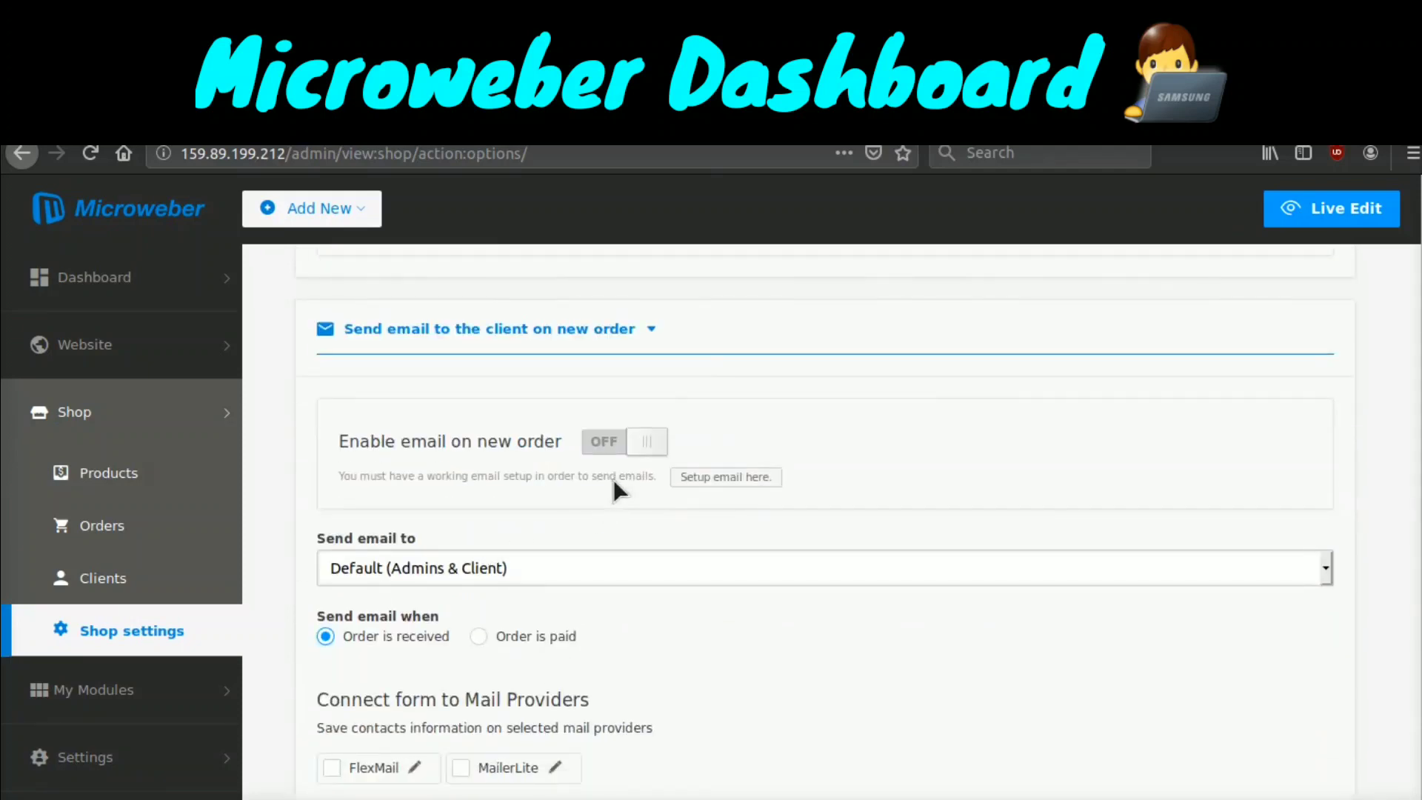
scroll(576, 474, down, 5)
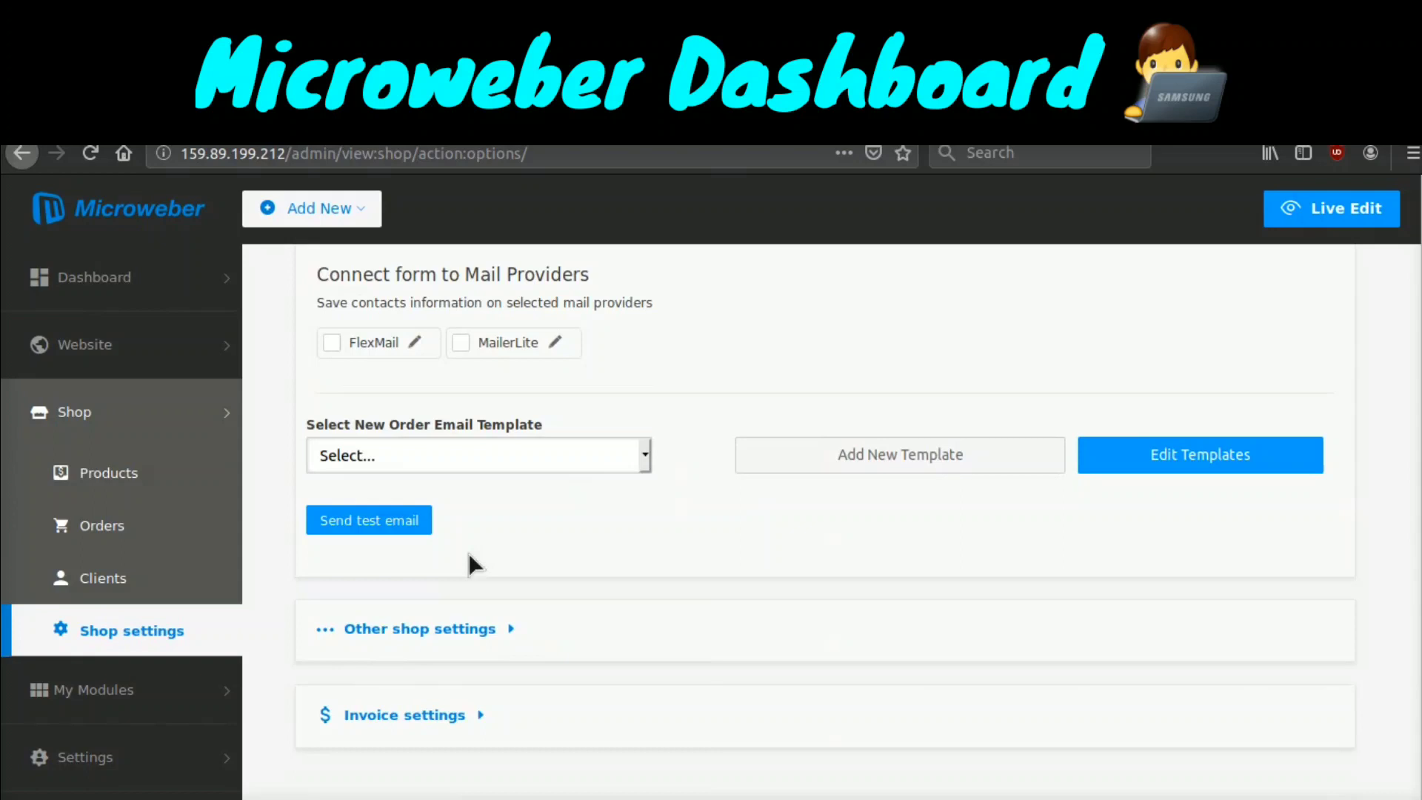
click(396, 638)
- Expand the Shipping units section to show weight and size units
scroll(397, 639, down, 1)
scroll(394, 637, down, 4)
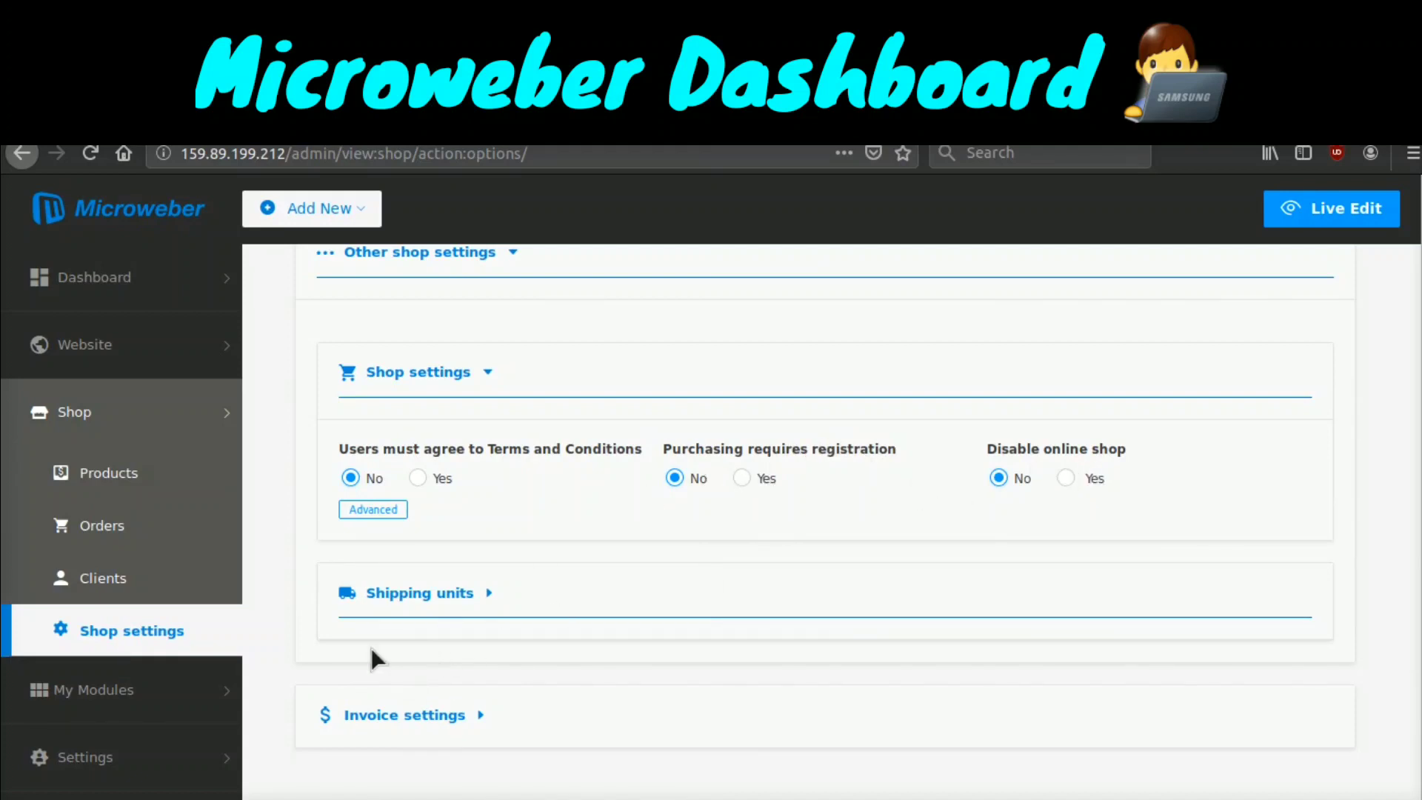
click(445, 602)
scroll(451, 601, down, 1)
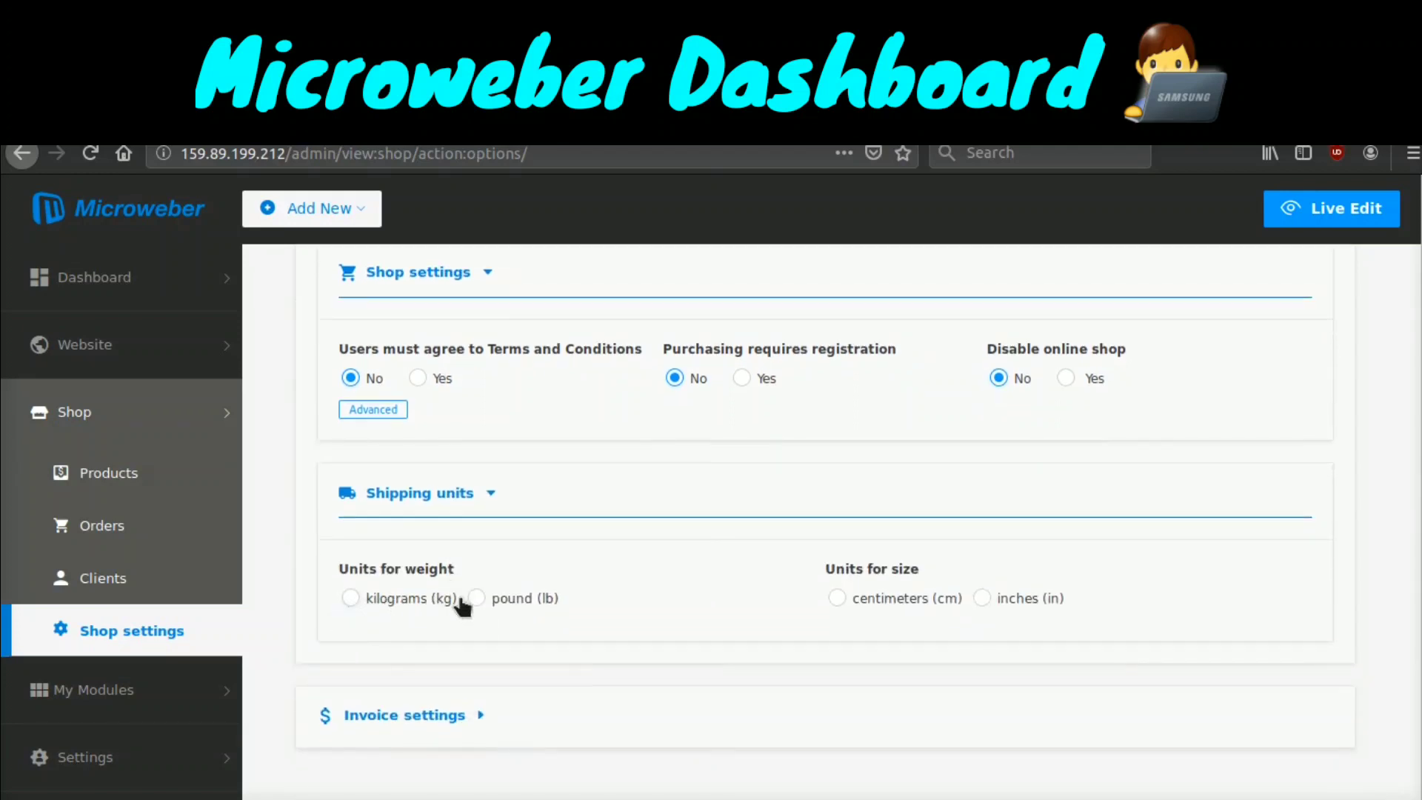
- Expand Invoice settings and look through the empty company detail and bank transfer fields
click(386, 720)
scroll(392, 730, down, 5)
scroll(393, 735, down, 1)
click(393, 727)
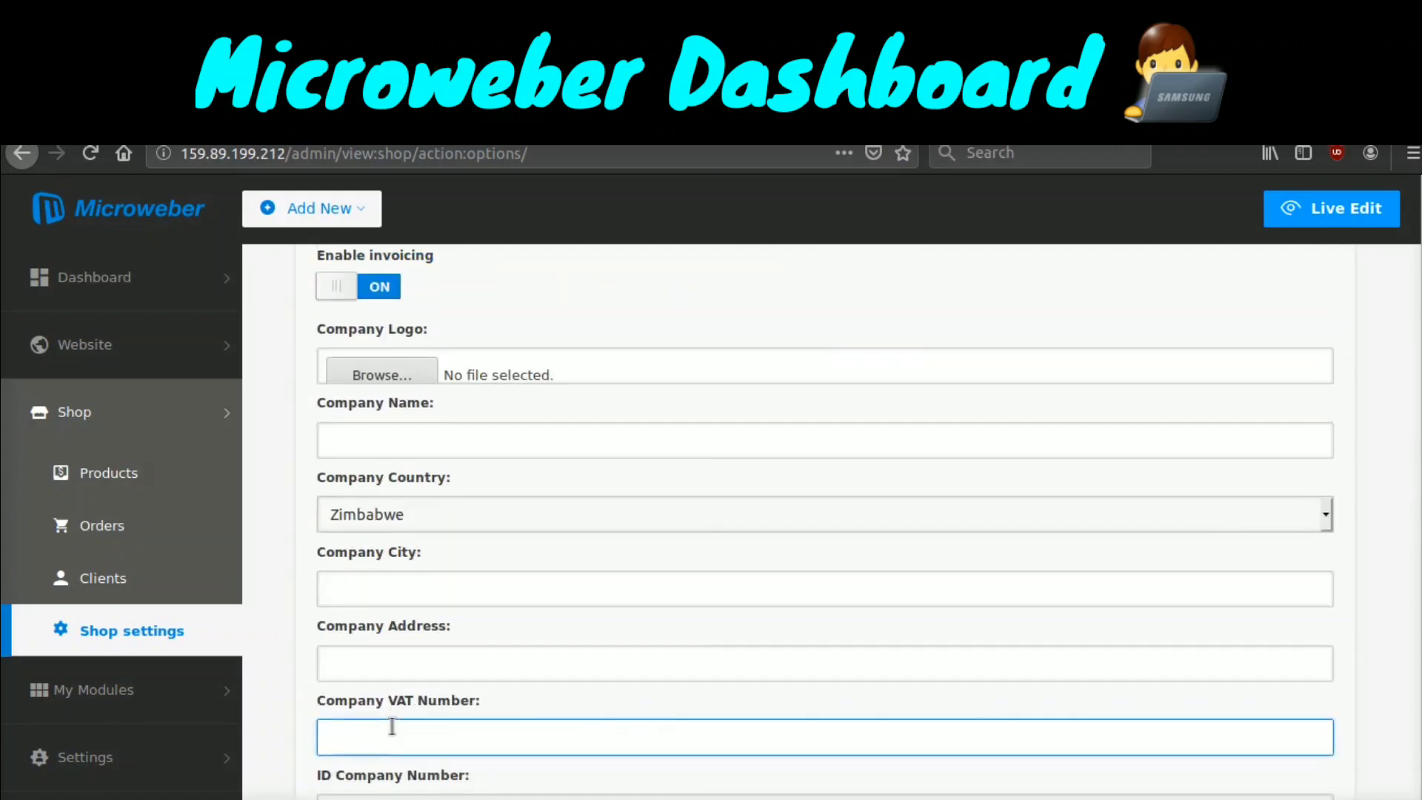
scroll(392, 728, down, 1)
click(399, 733)
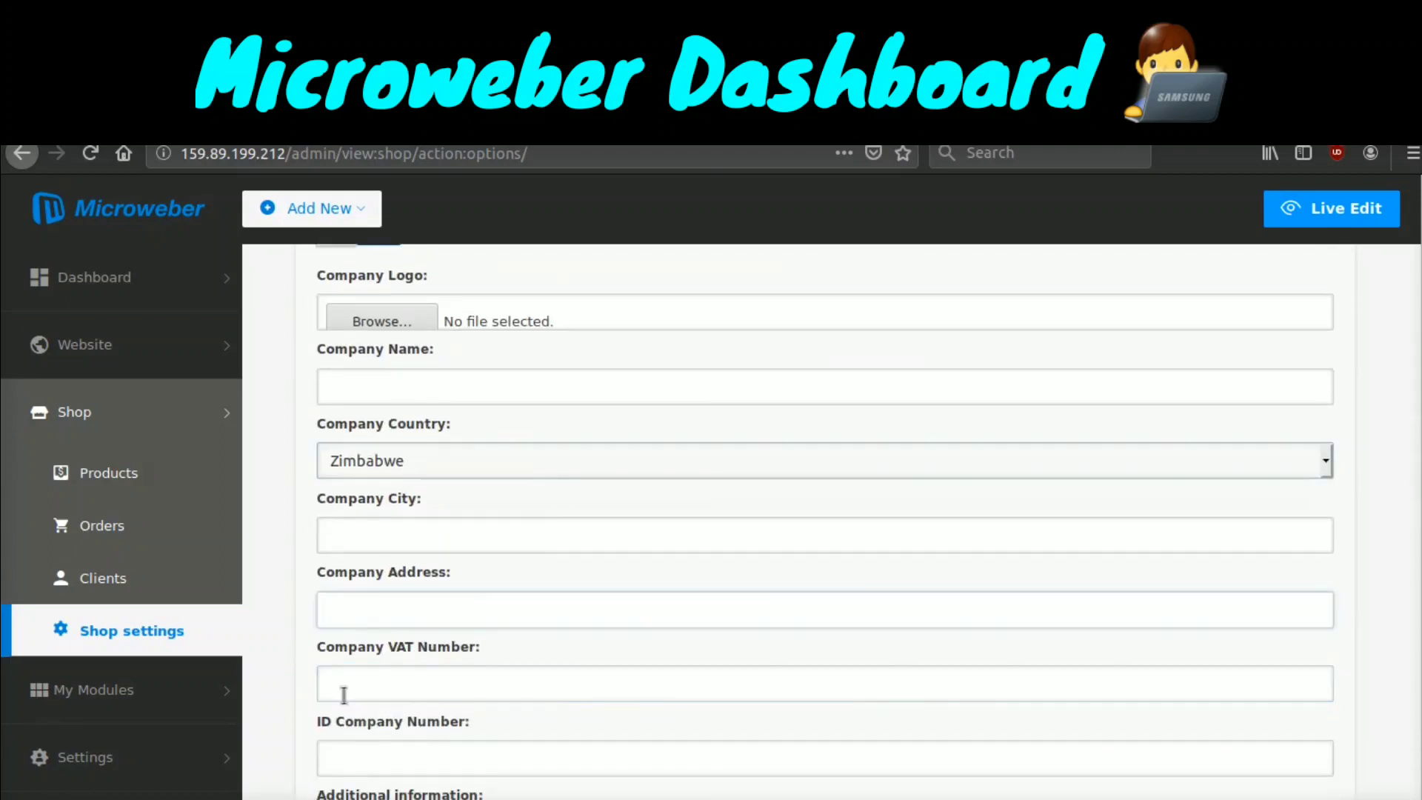
scroll(590, 591, down, 3)
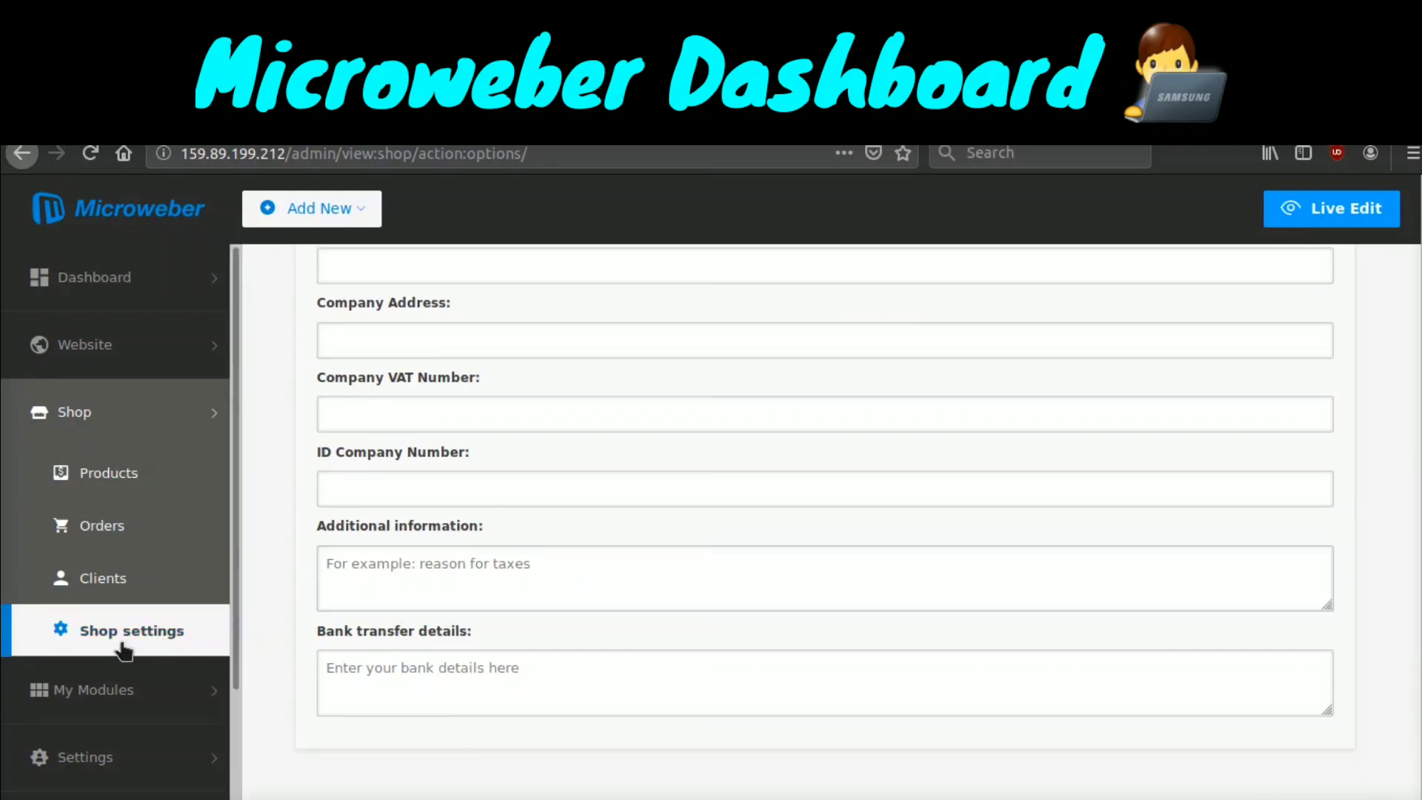
- Open the Contact form module from My Modules
click(140, 687)
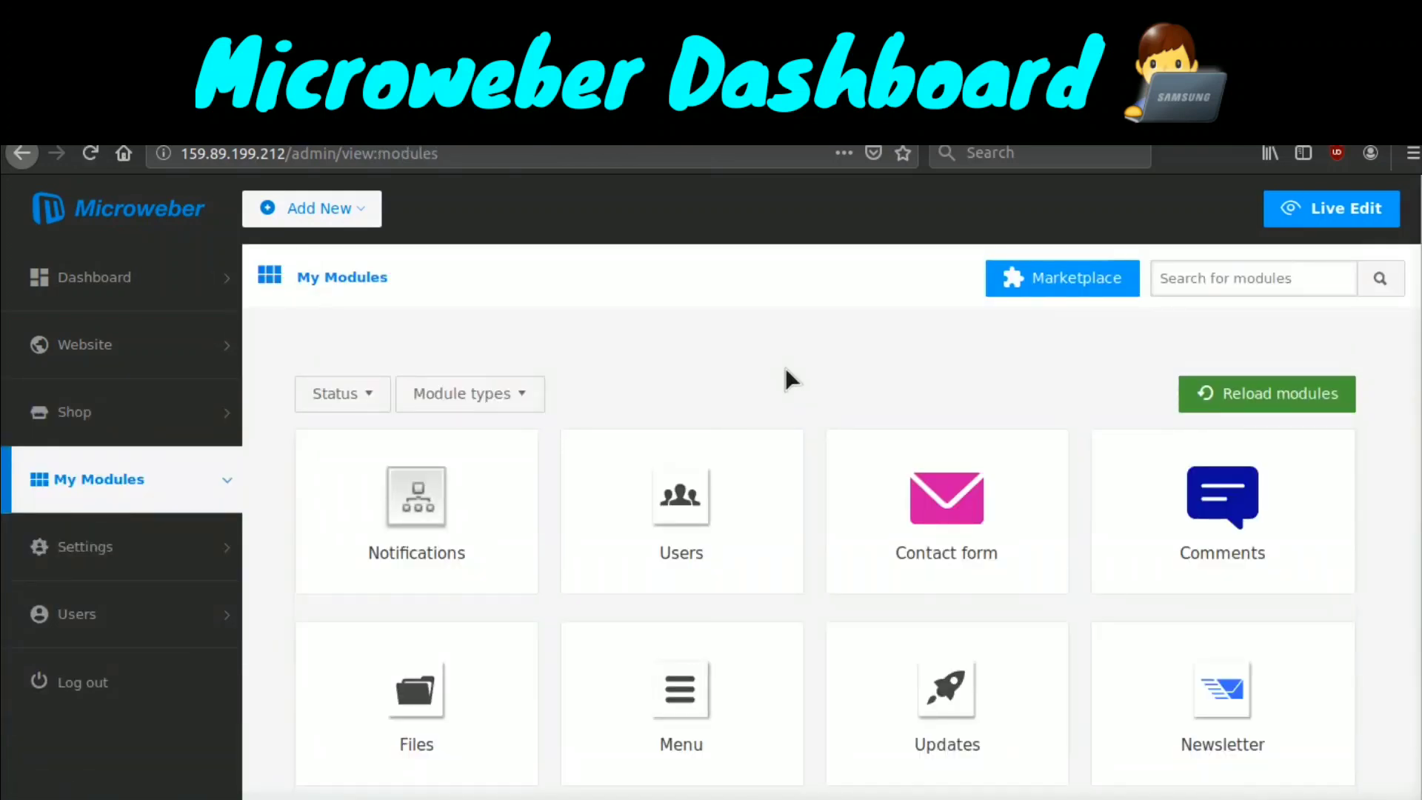
scroll(785, 370, down, 5)
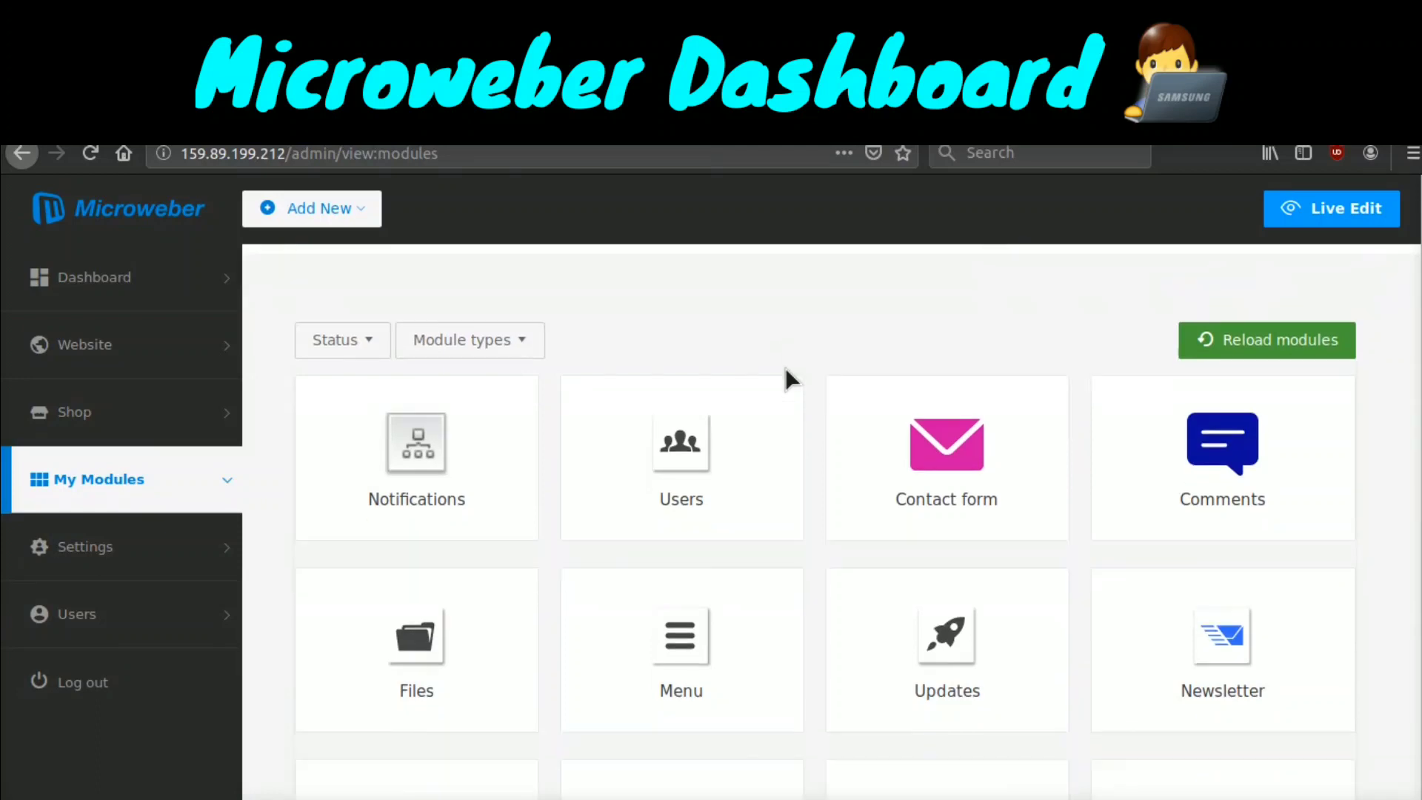
scroll(786, 374, up, 5)
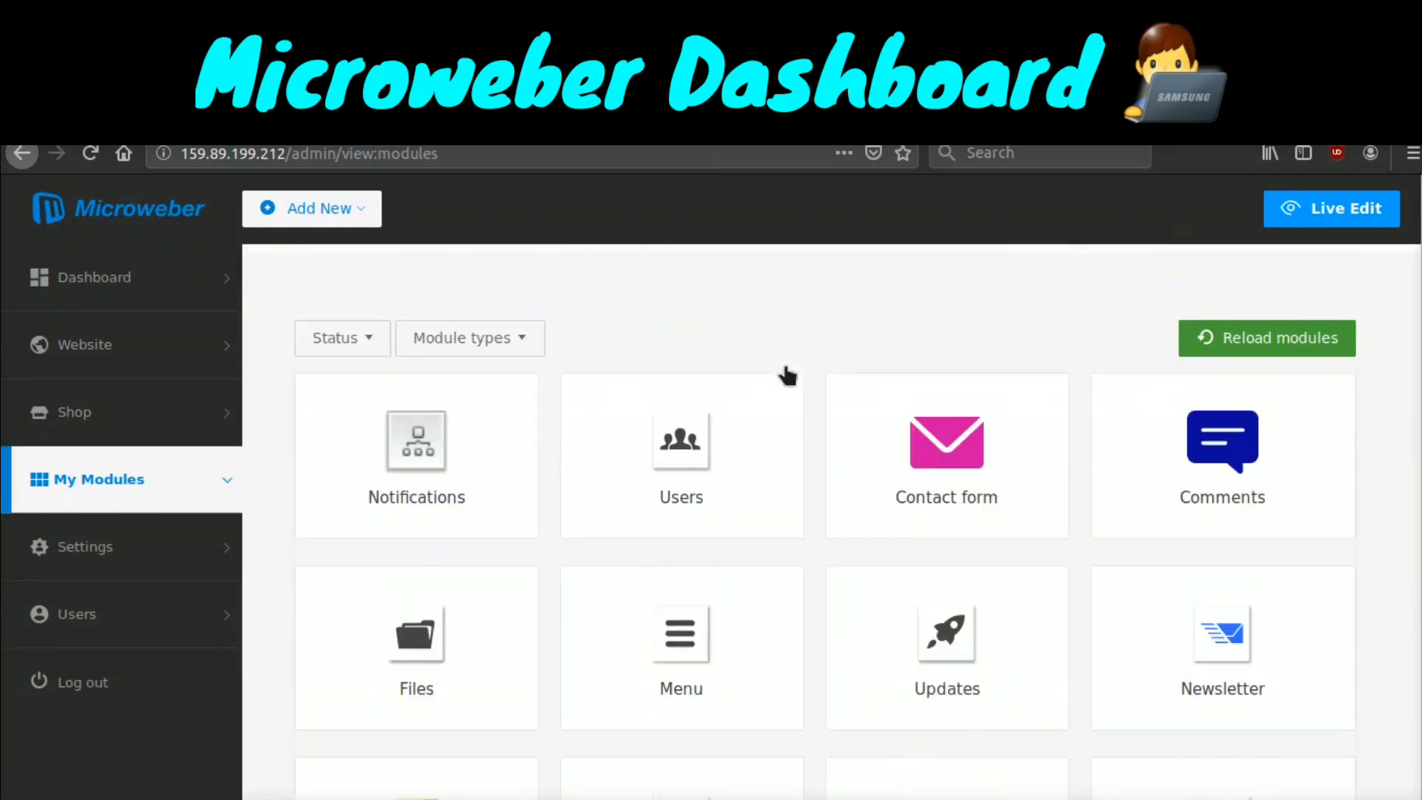
click(956, 466)
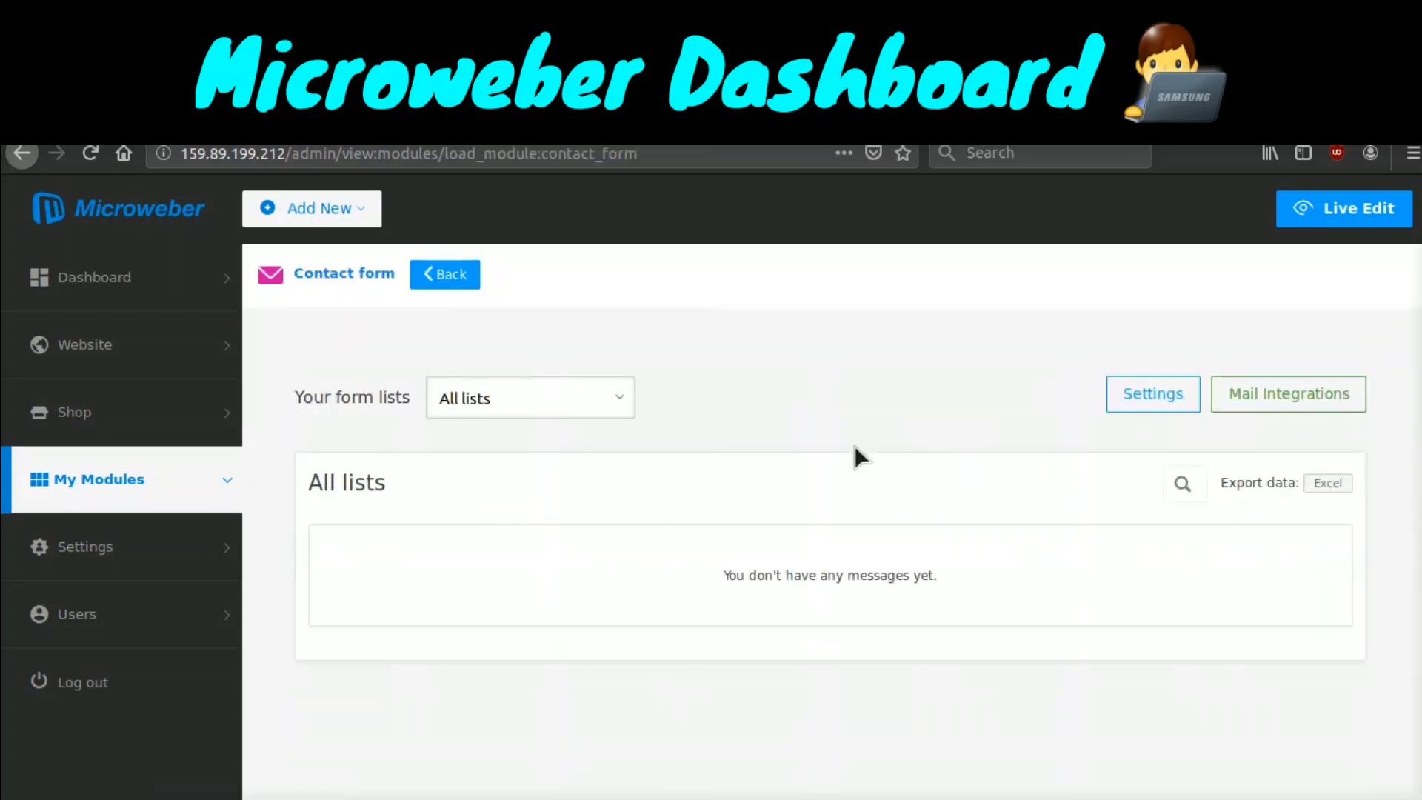
- Show the MailerLite API key settings under Mail Integrations, then go to Website settings
click(1285, 400)
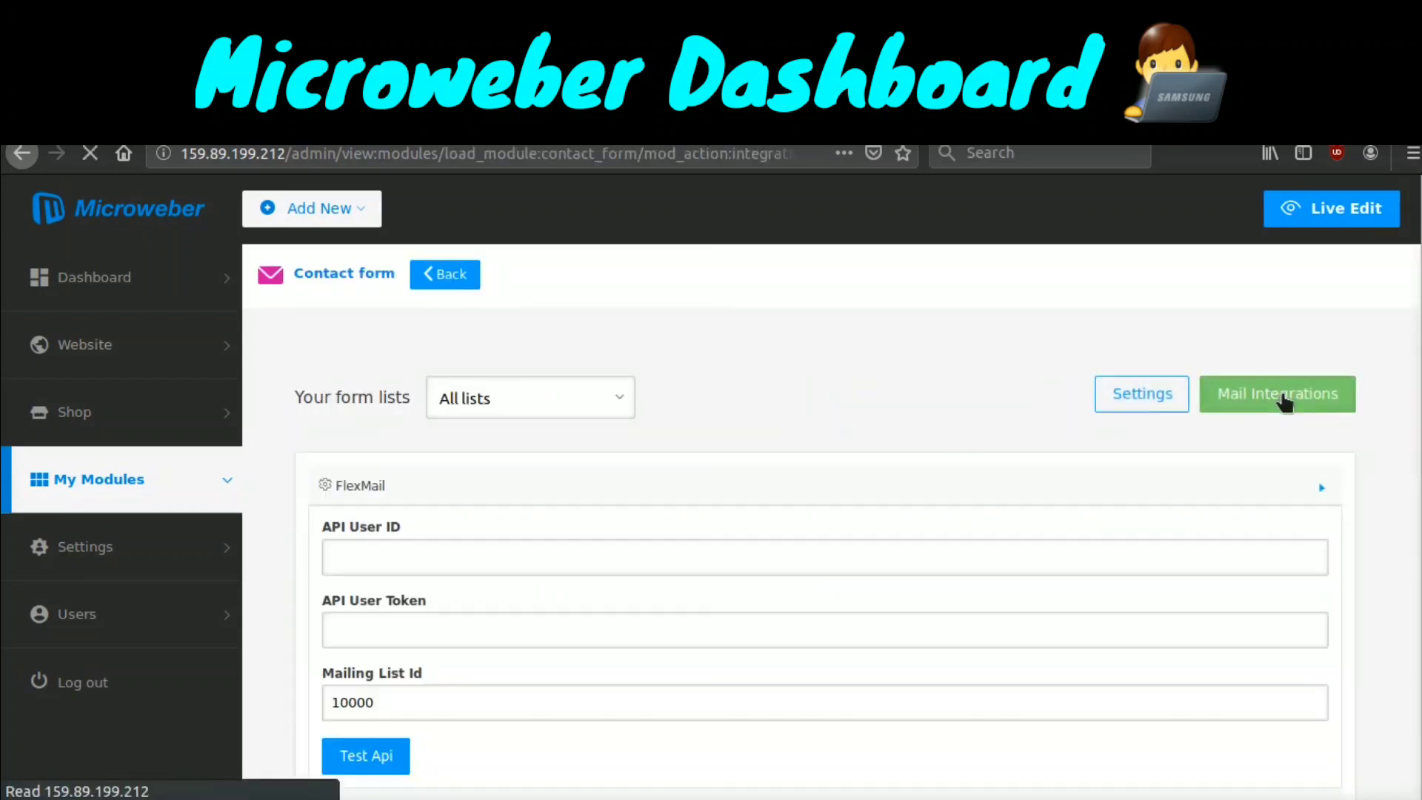
scroll(873, 358, down, 2)
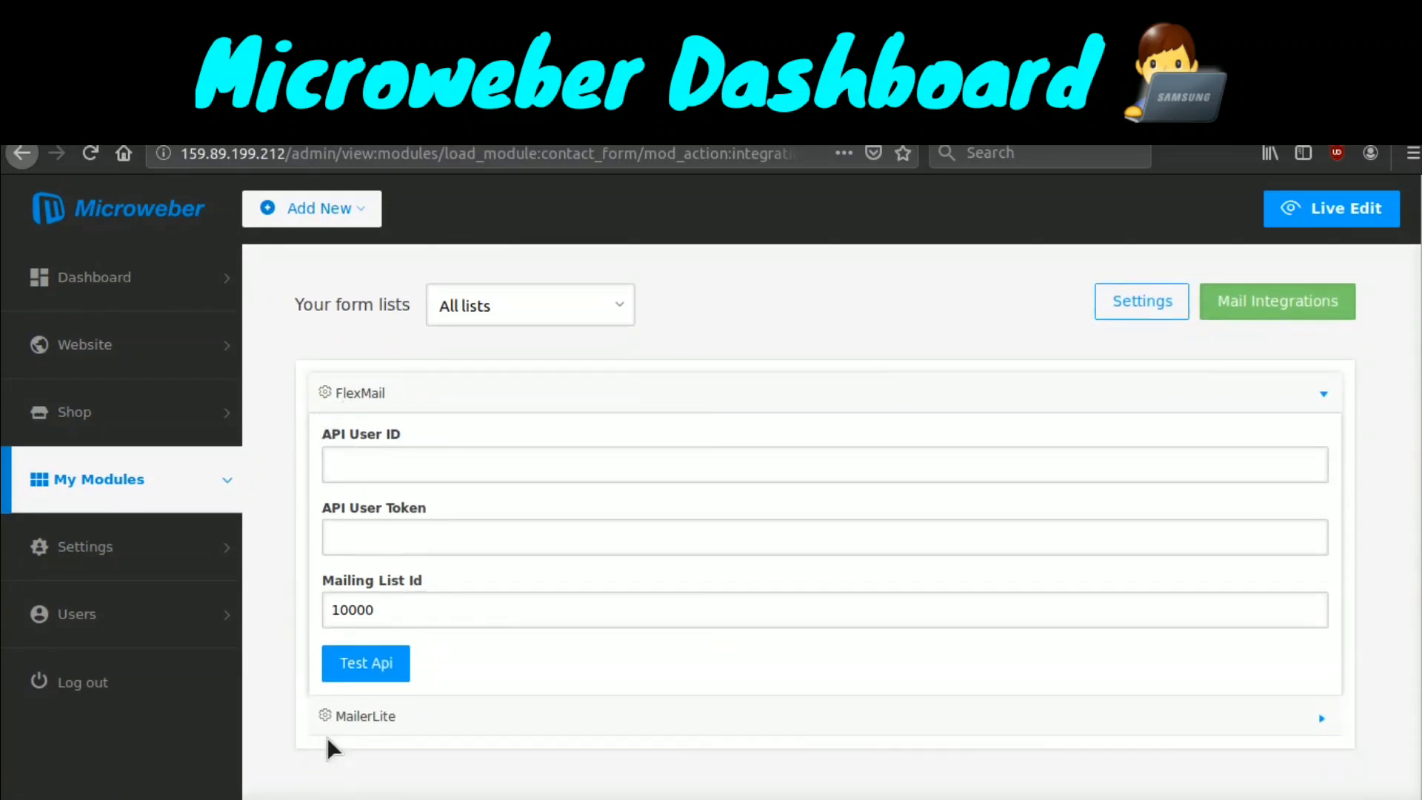
click(374, 715)
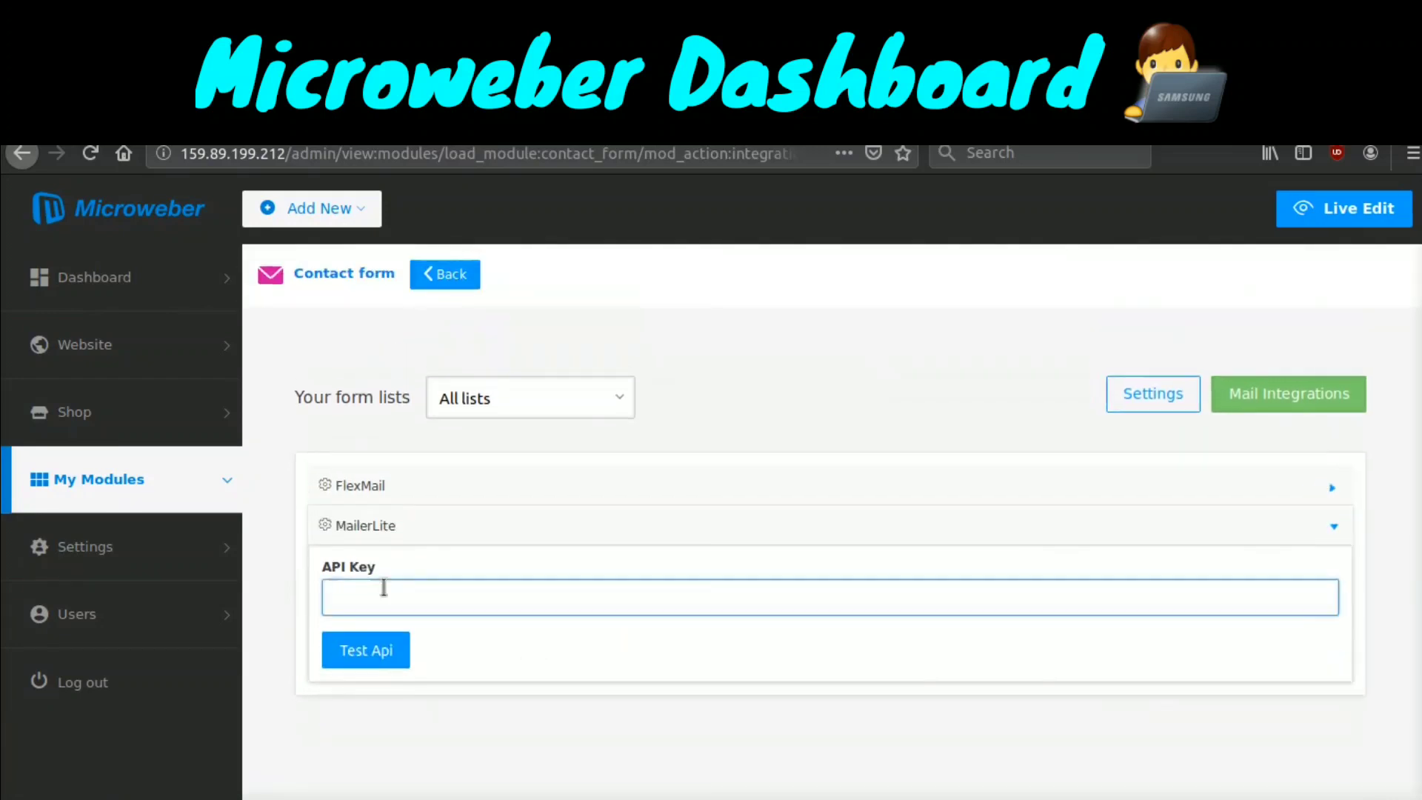
click(153, 554)
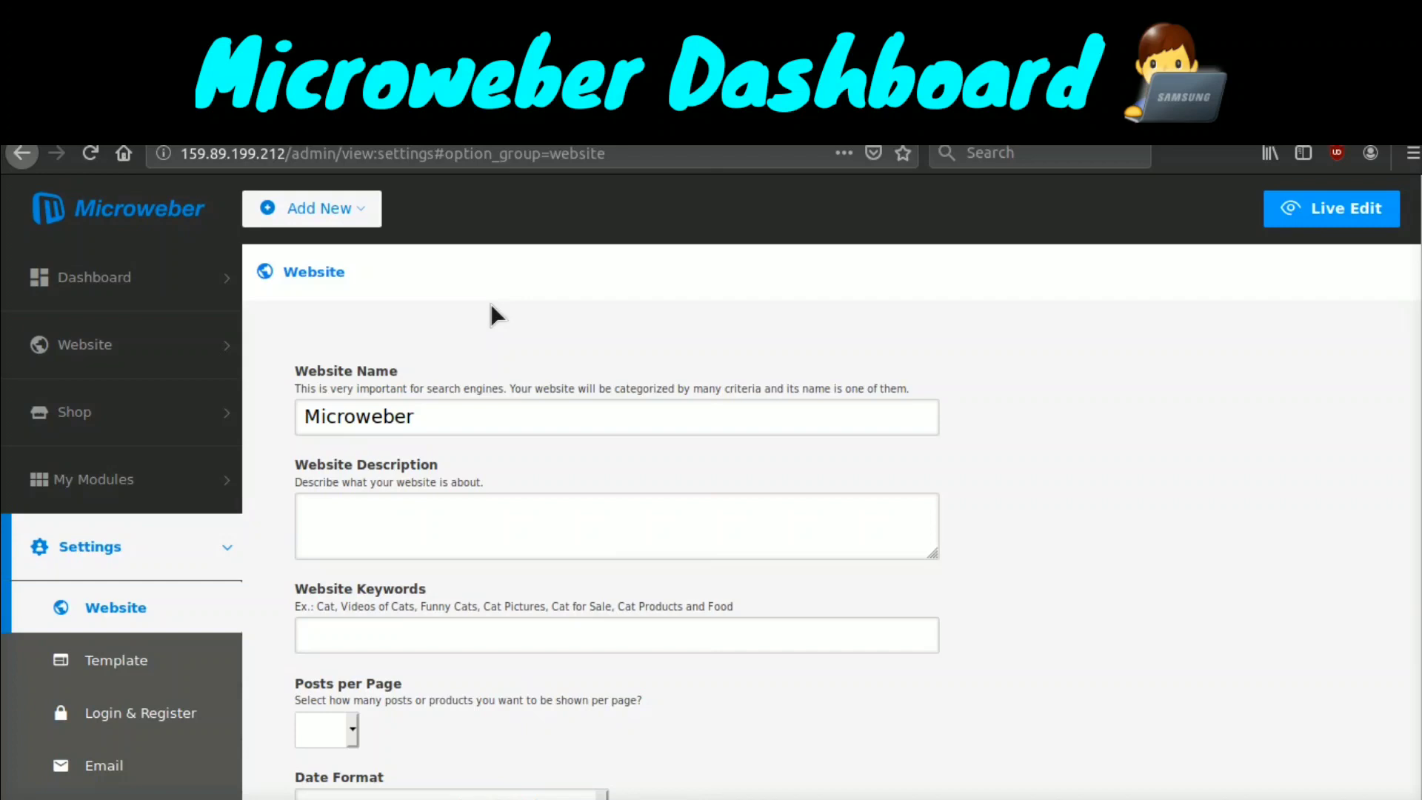
- Check the Template settings' template list, keeping Snow selected
scroll(490, 304, down, 1)
scroll(490, 304, down, 4)
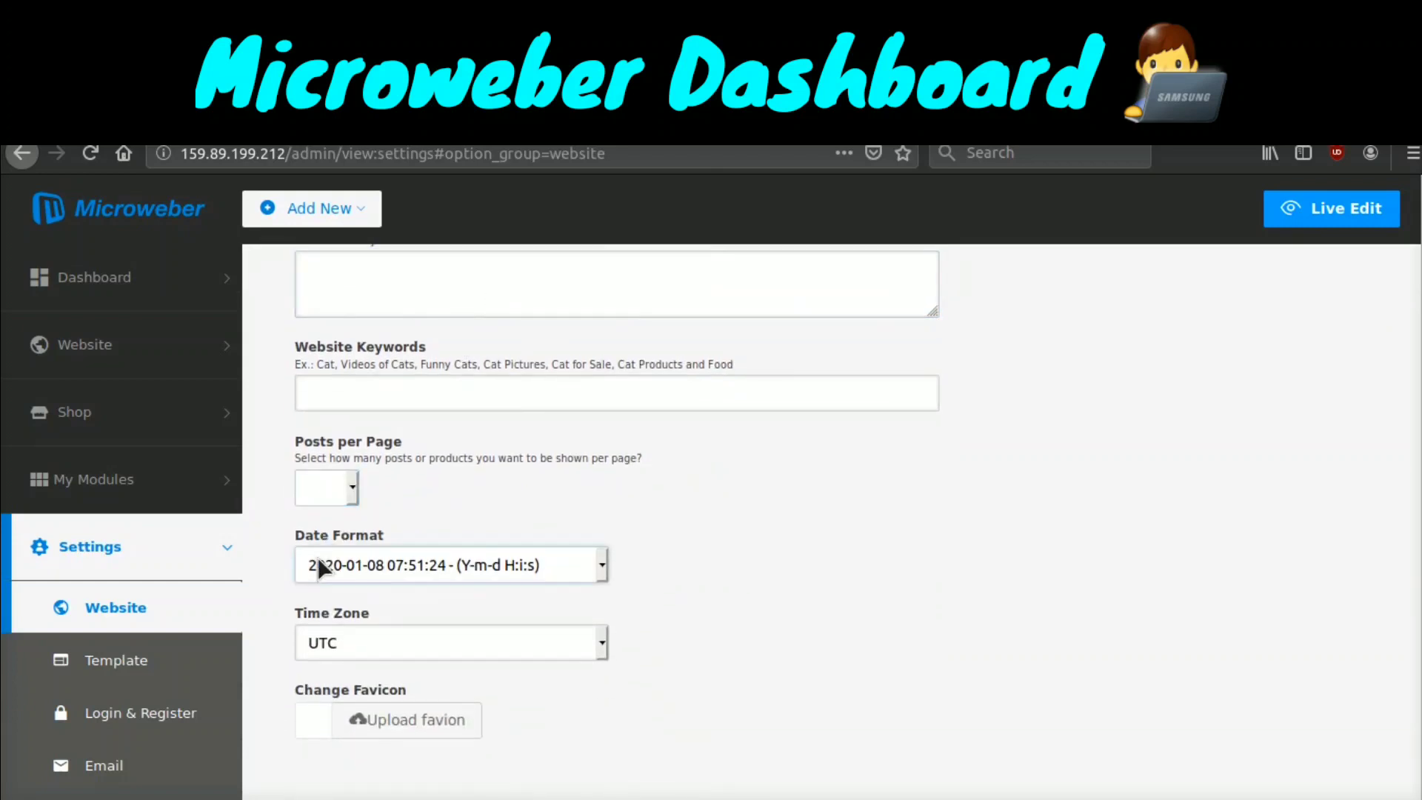
click(96, 664)
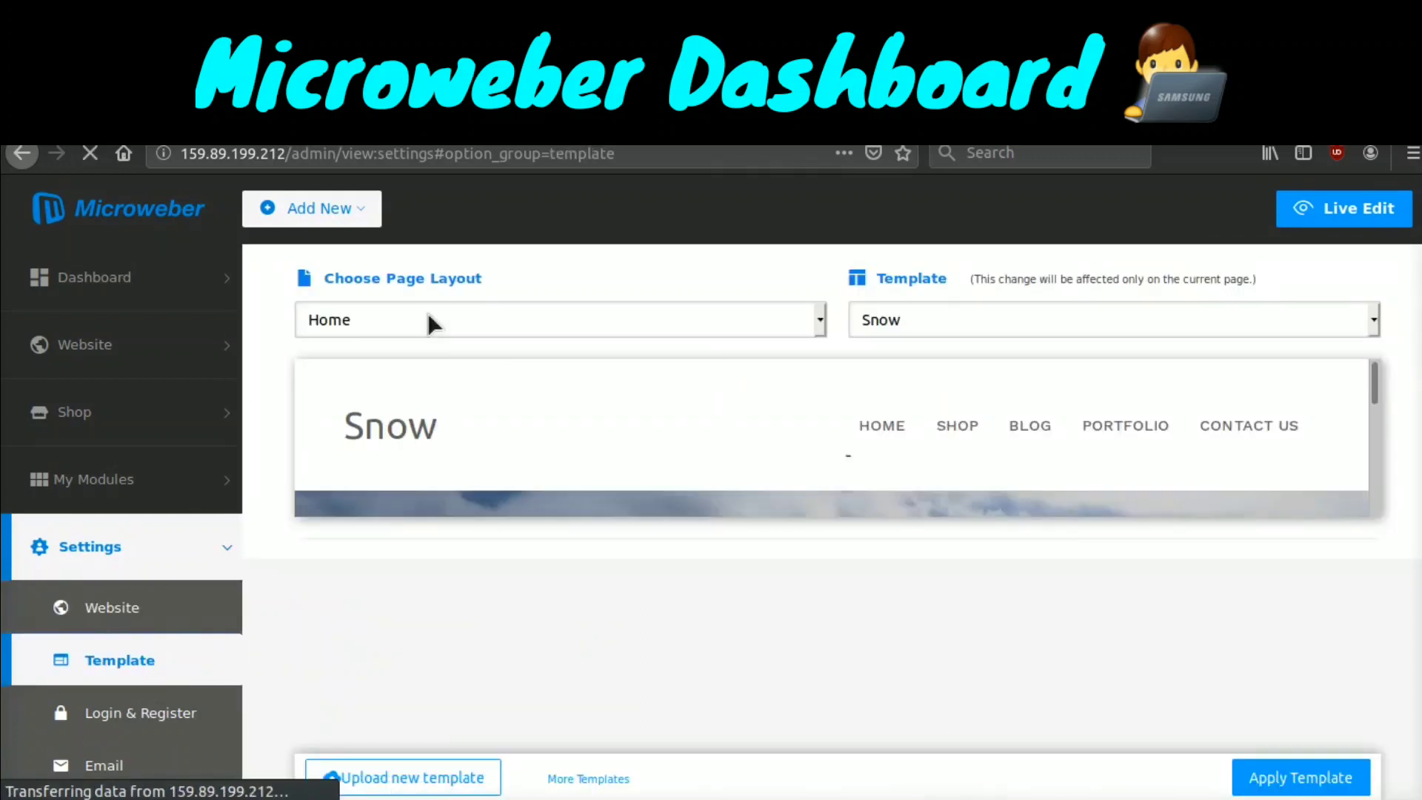
click(970, 322)
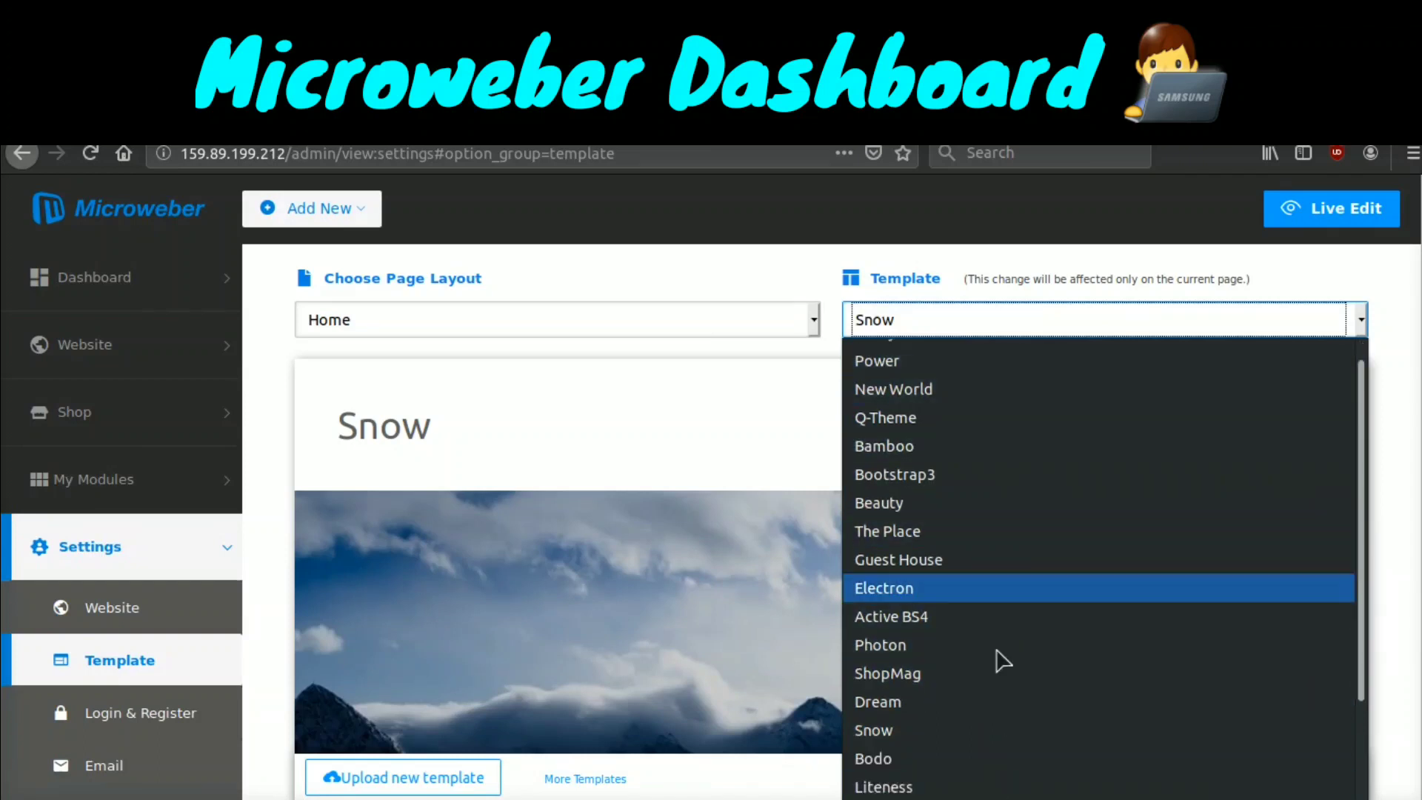
click(888, 280)
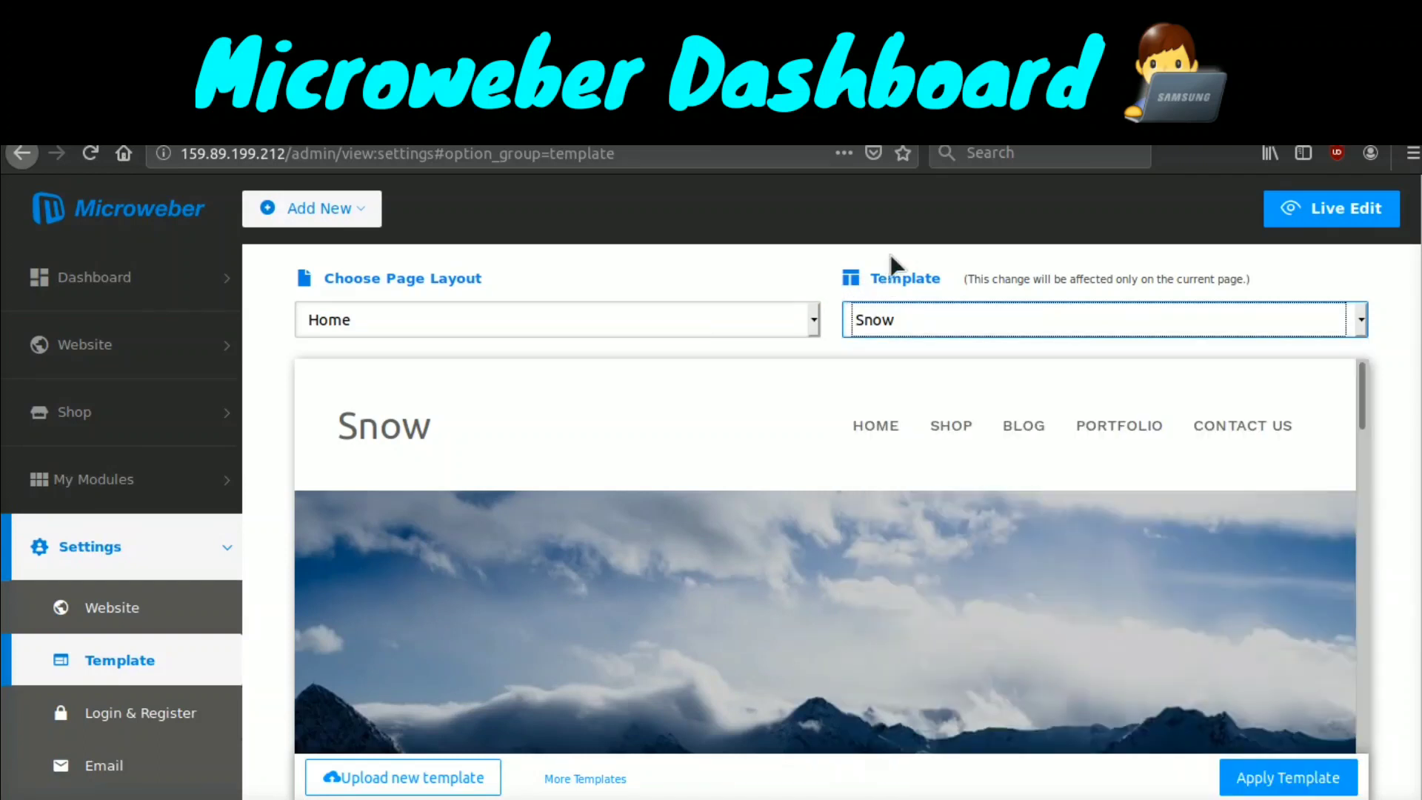
- Browse Login & Register's social links, privacy and Register e-mail options
click(134, 713)
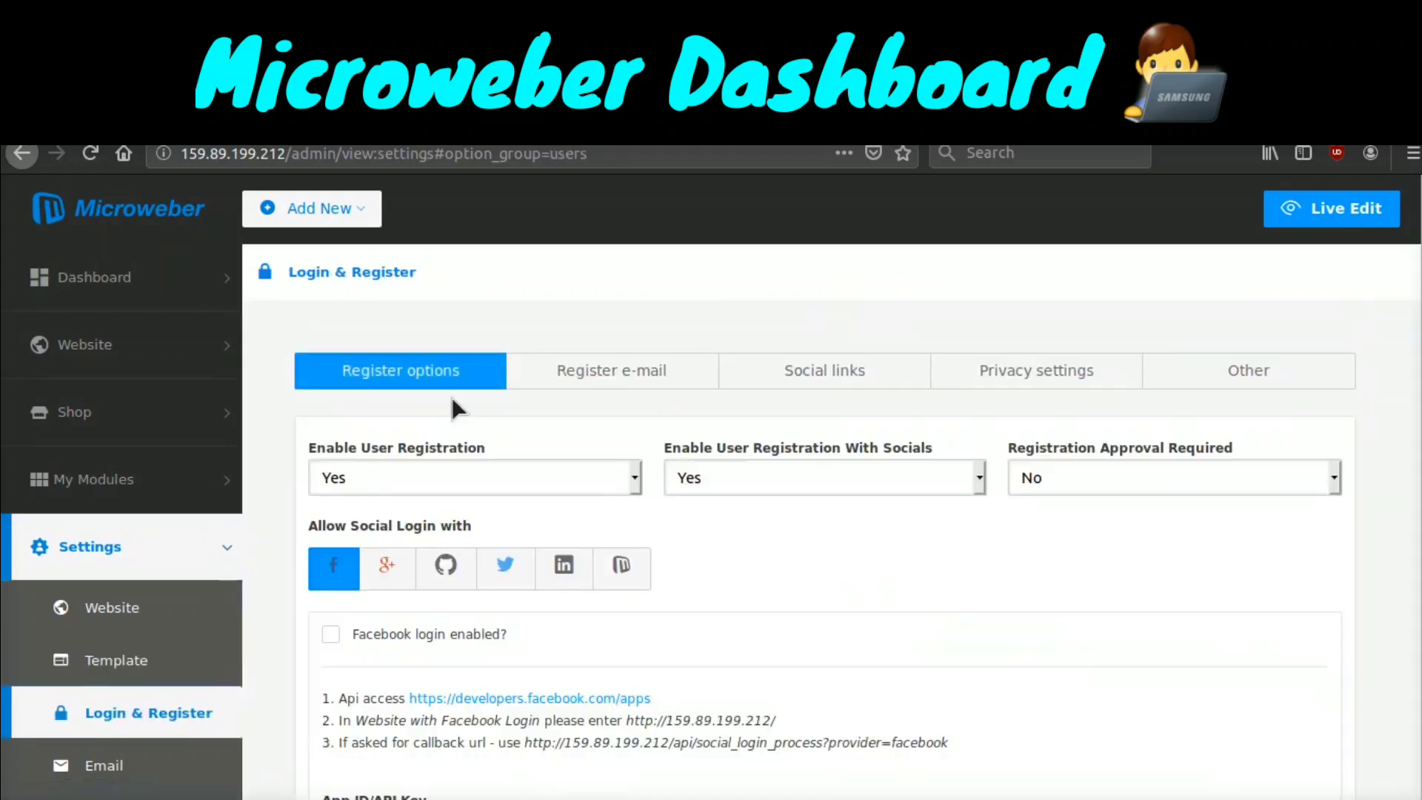
scroll(748, 293, down, 1)
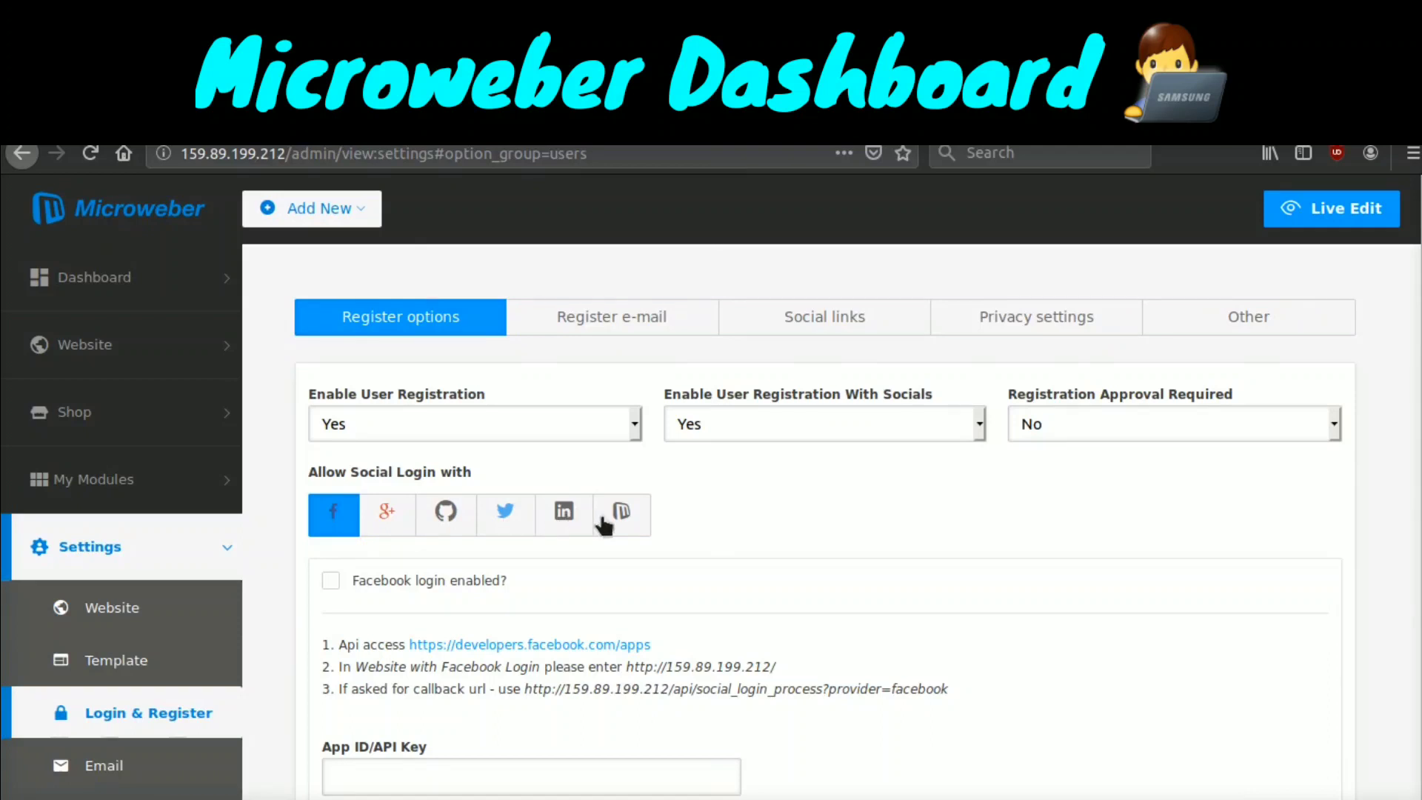
scroll(841, 525, down, 3)
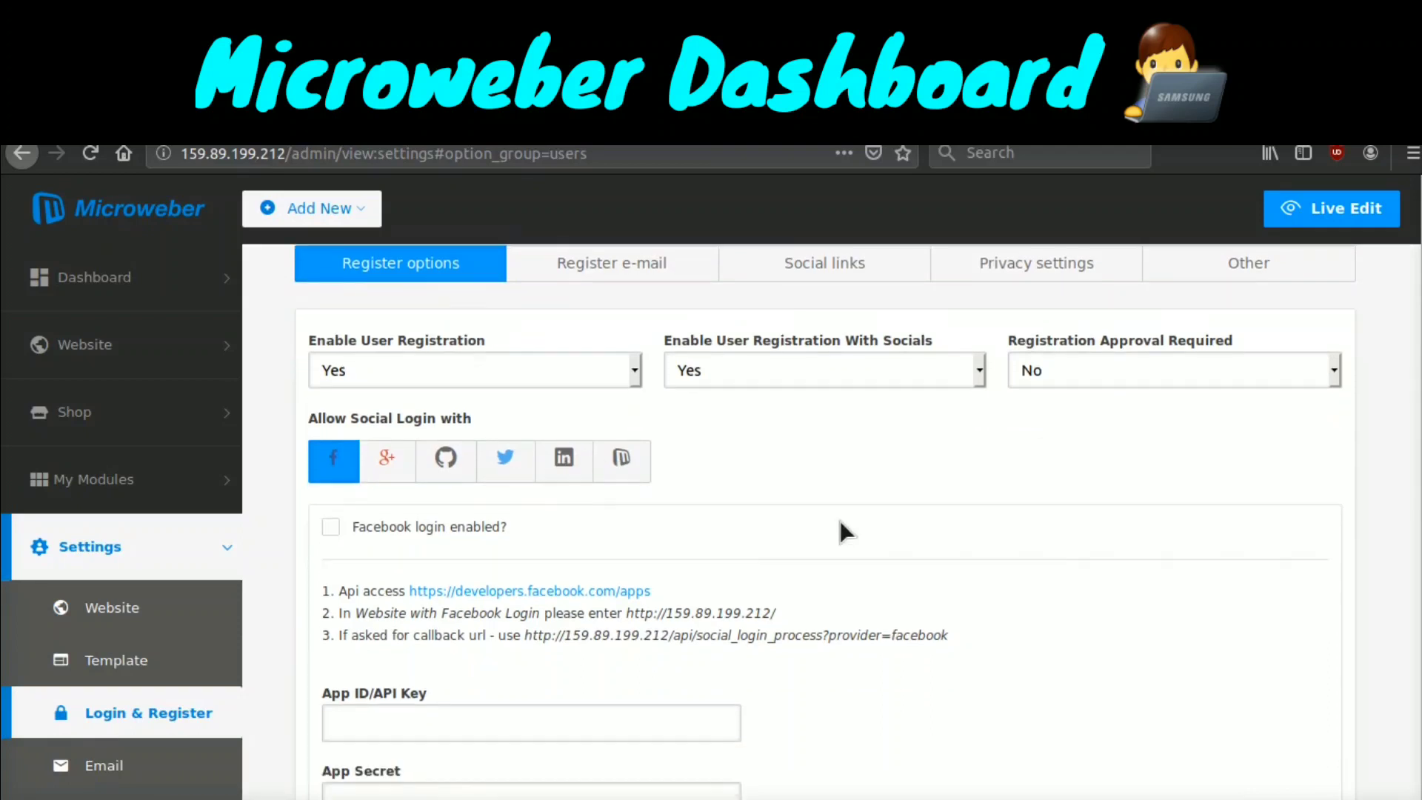
scroll(844, 530, up, 4)
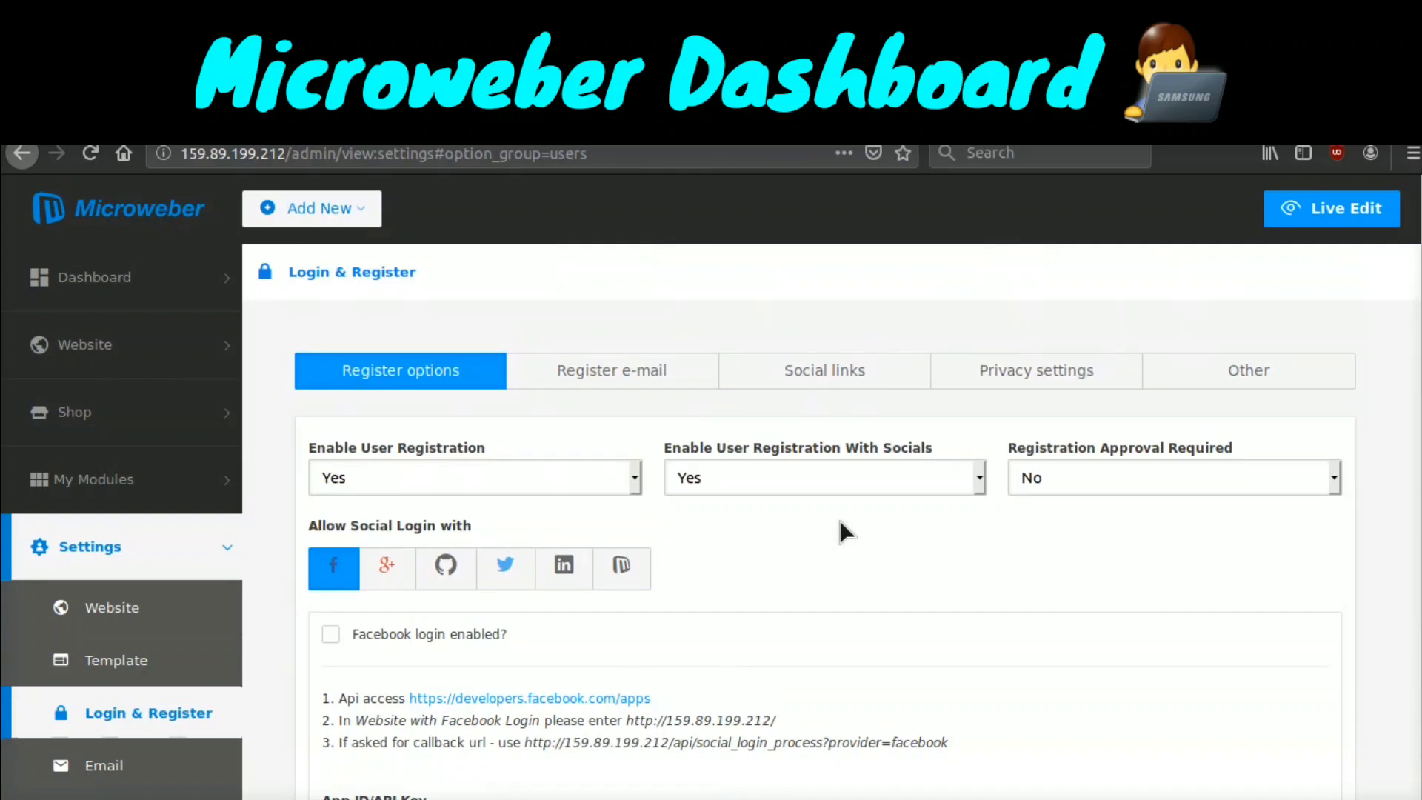
click(862, 374)
click(1001, 365)
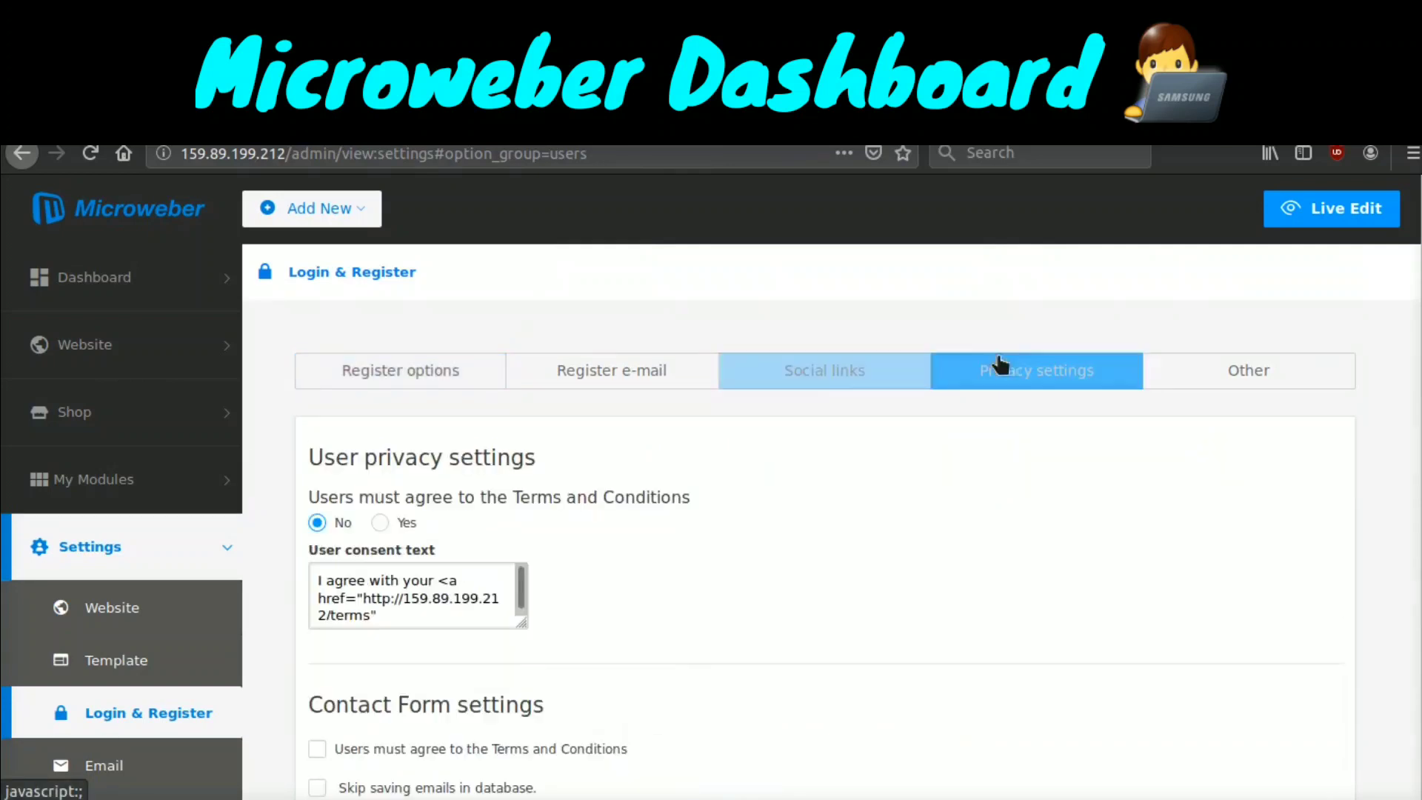
click(568, 378)
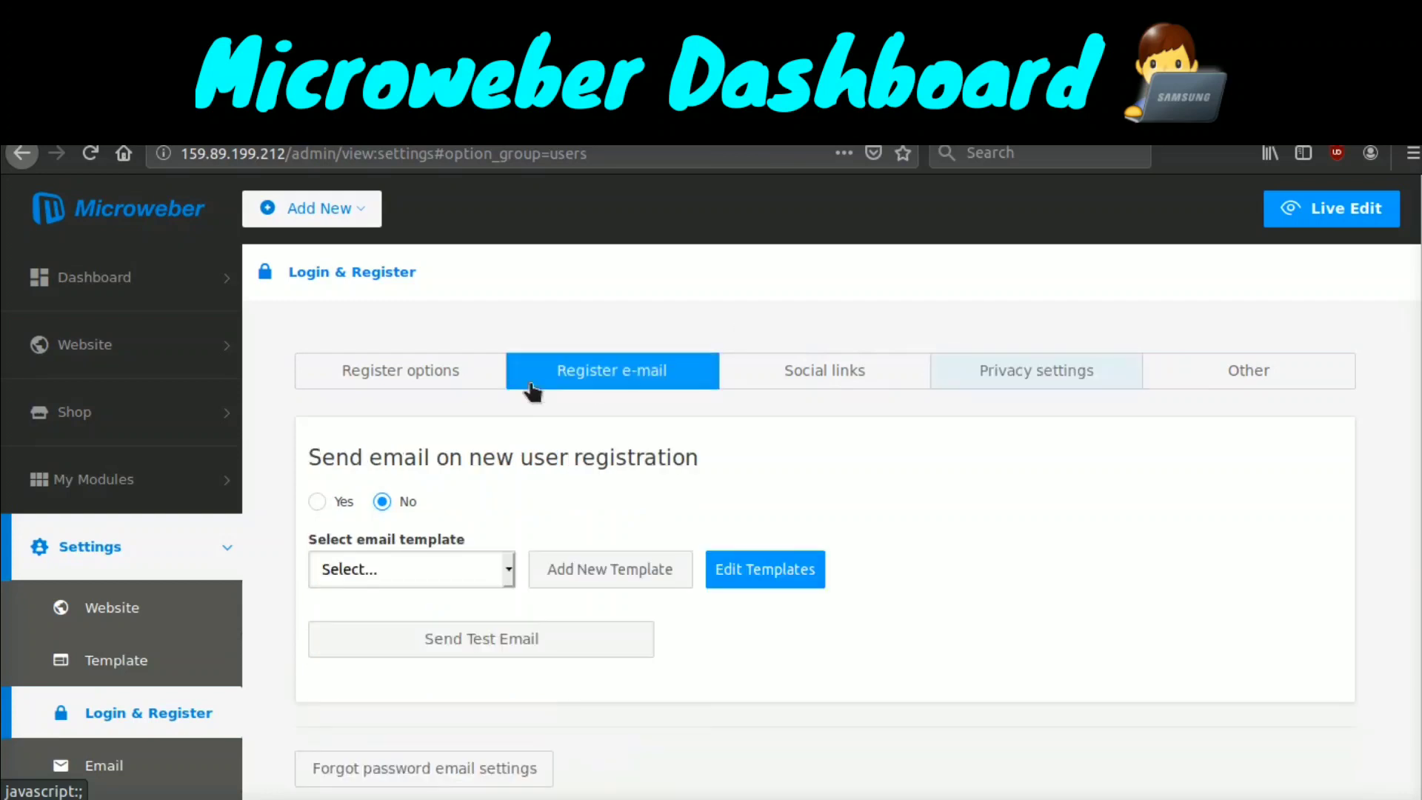
scroll(242, 571, down, 3)
scroll(242, 666, down, 4)
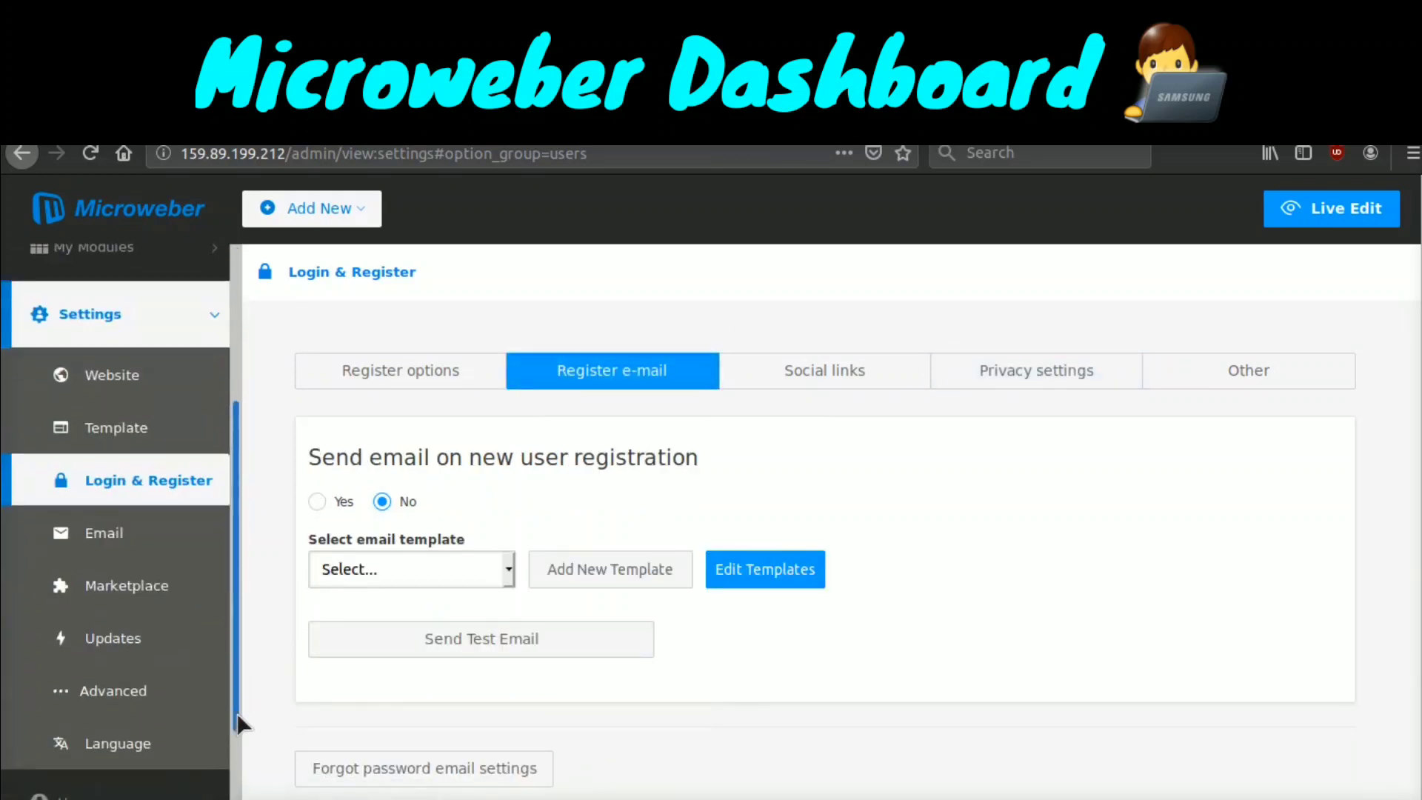
- Review the Email settings, leaving sender address and From name empty and PHP mail function as sender
click(152, 444)
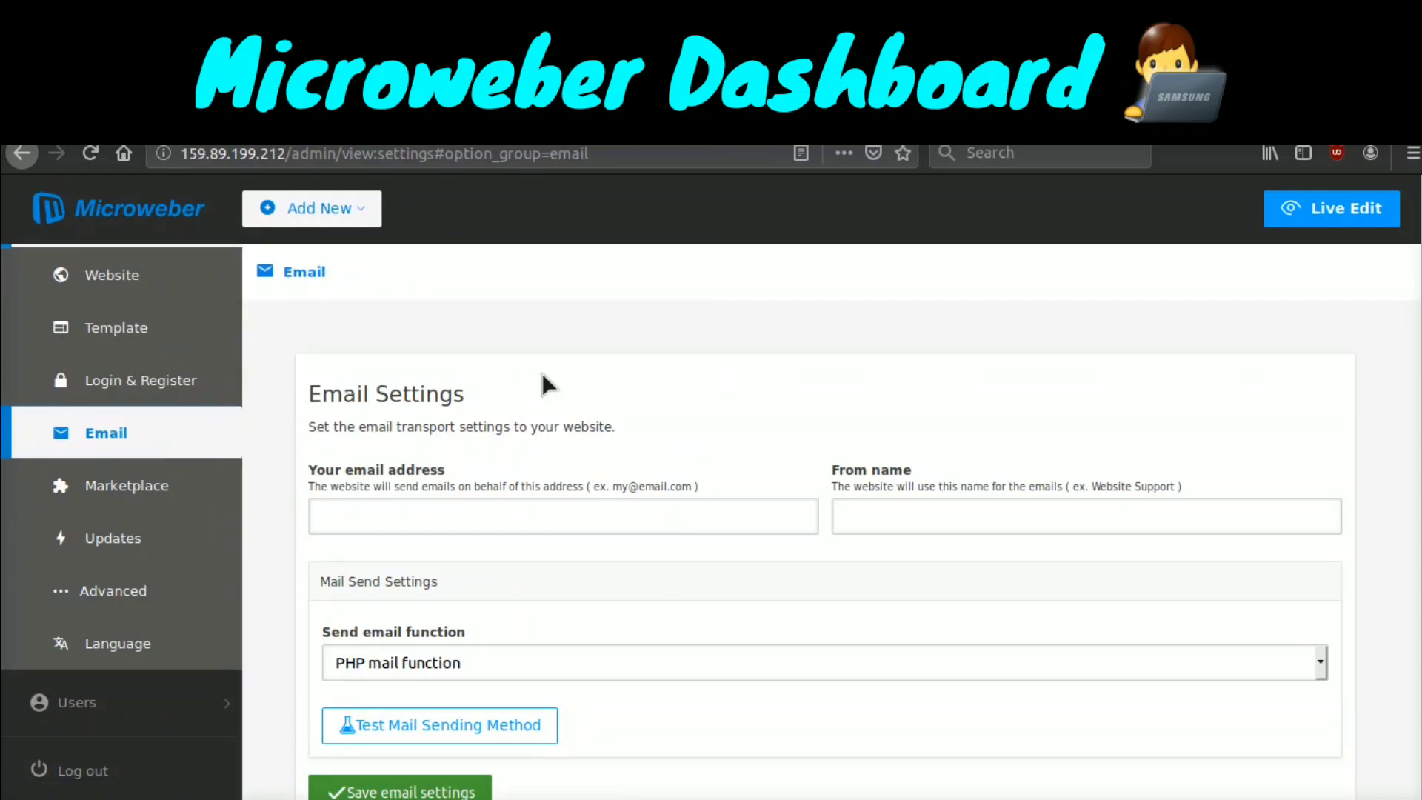
scroll(552, 360, down, 2)
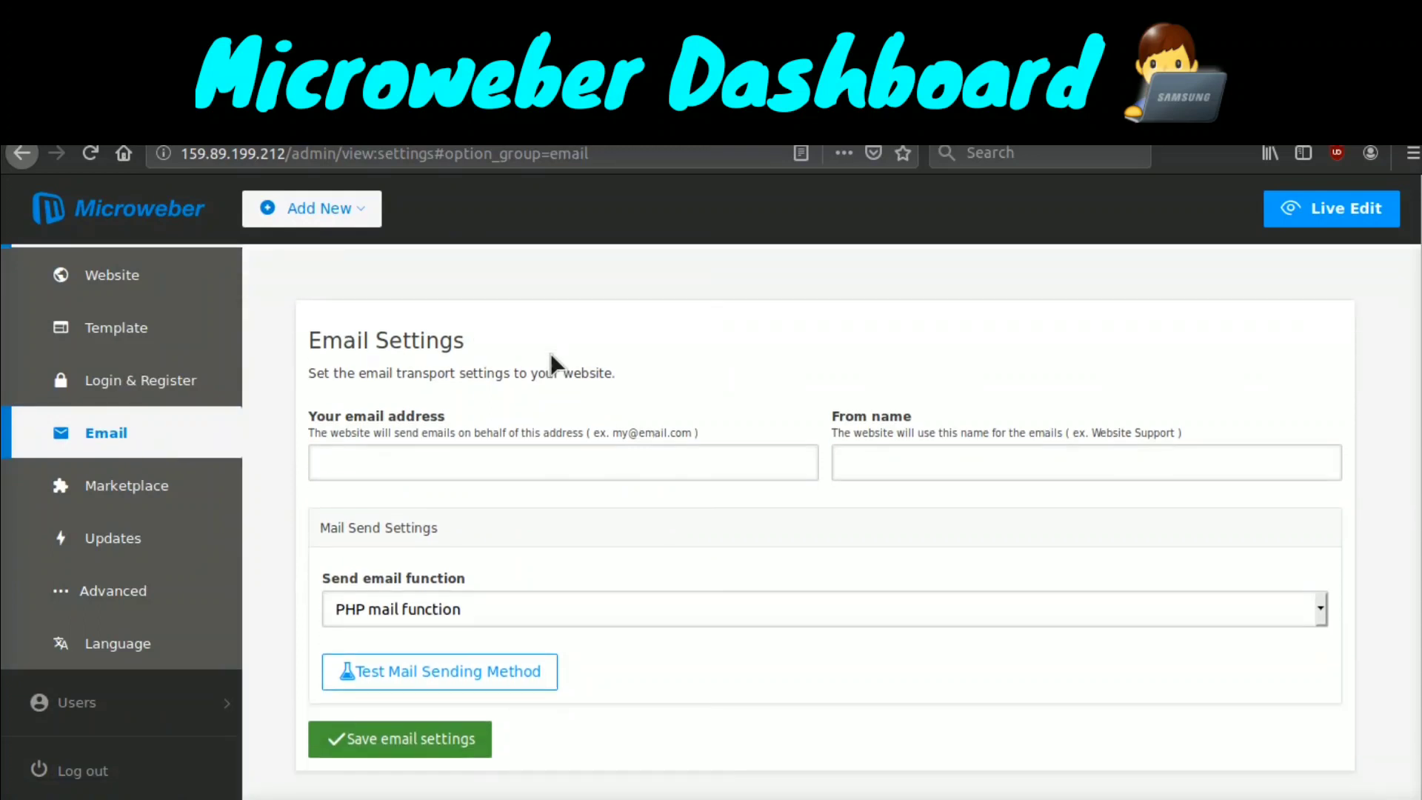
click(357, 428)
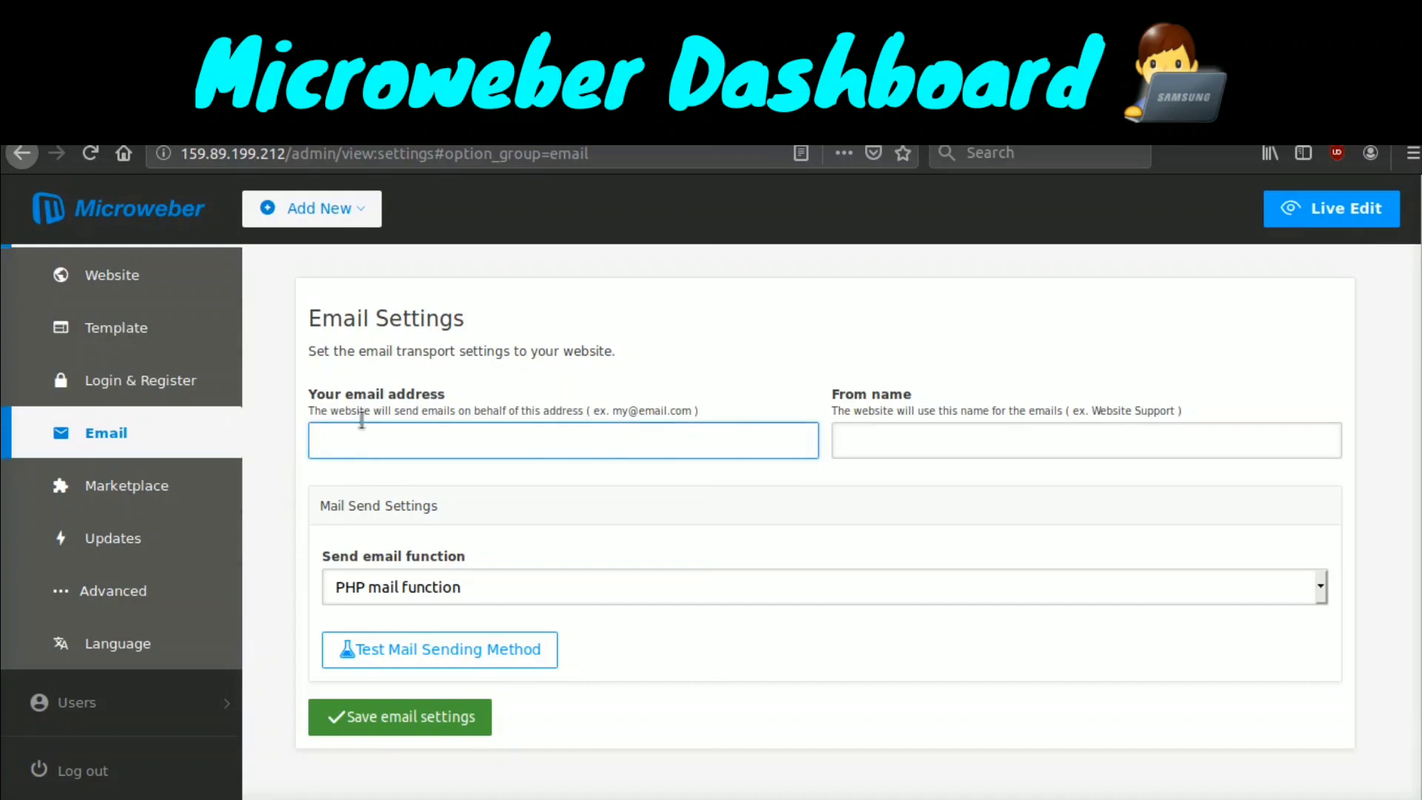
click(884, 445)
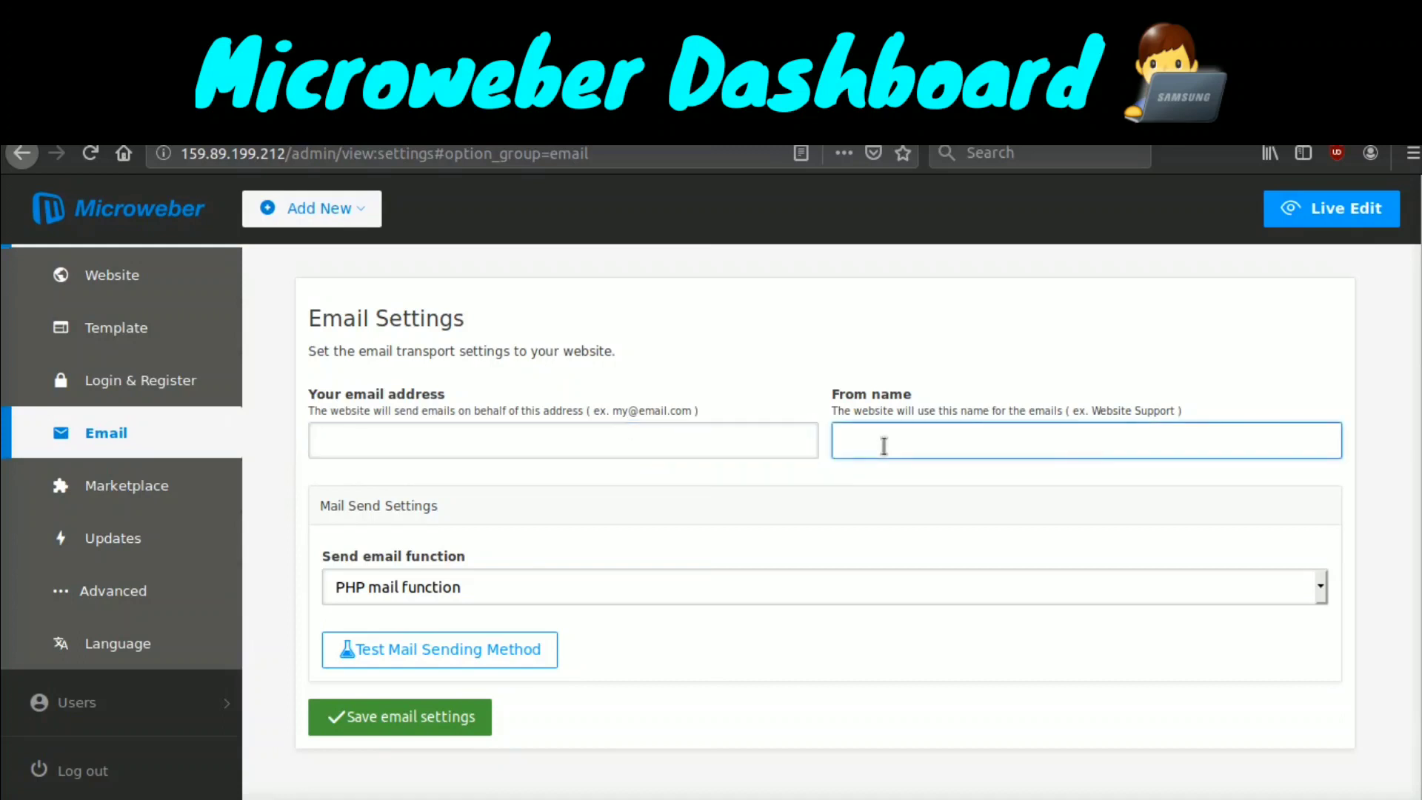
click(487, 595)
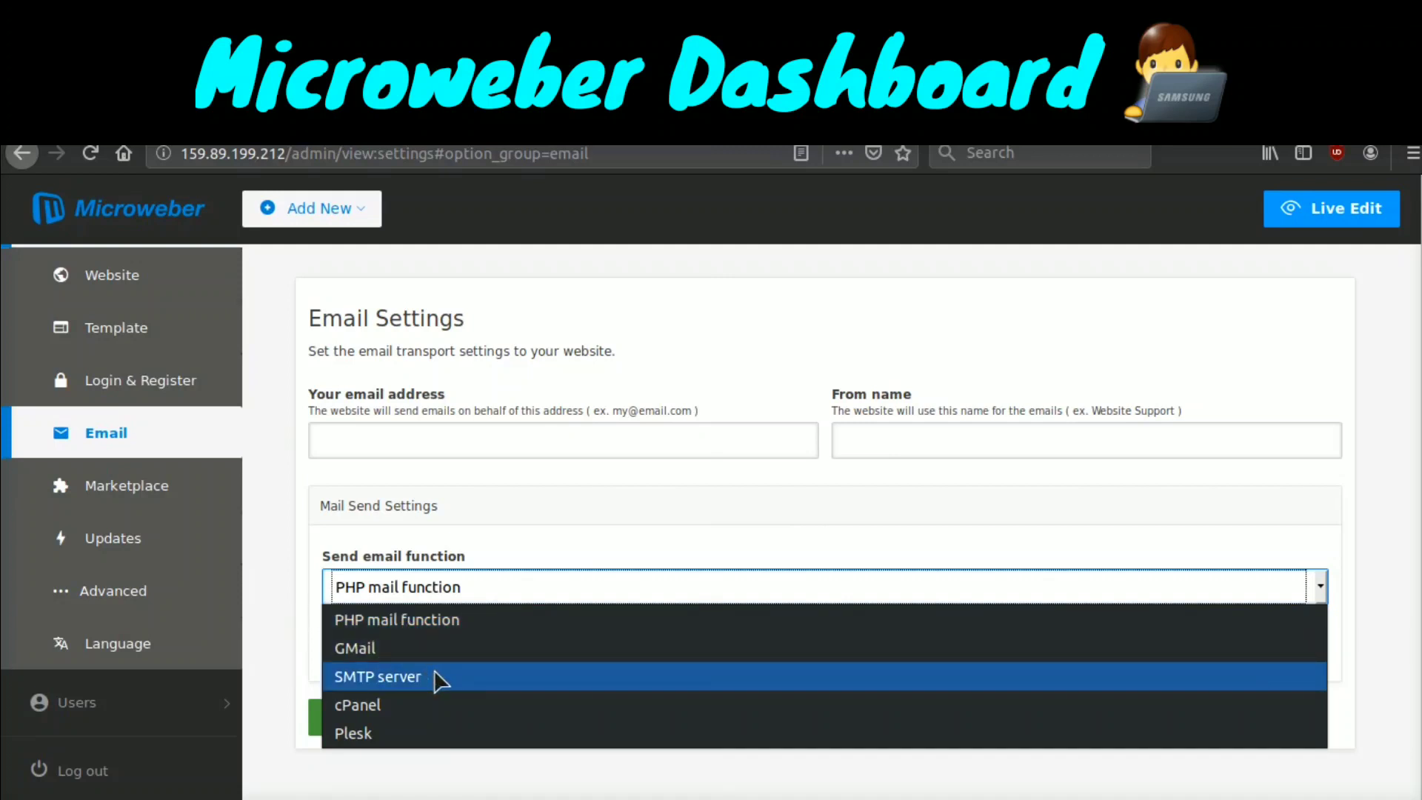
click(315, 555)
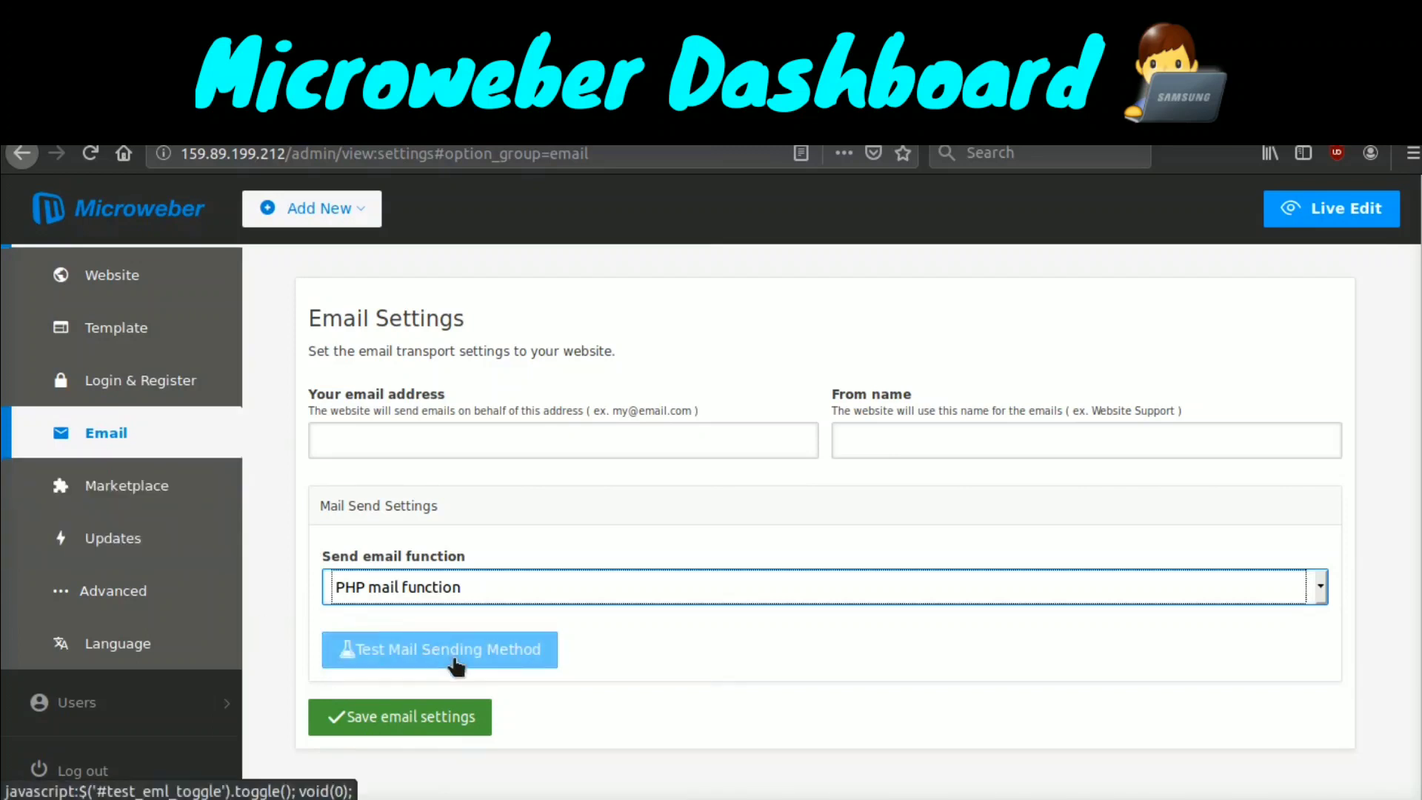
click(191, 489)
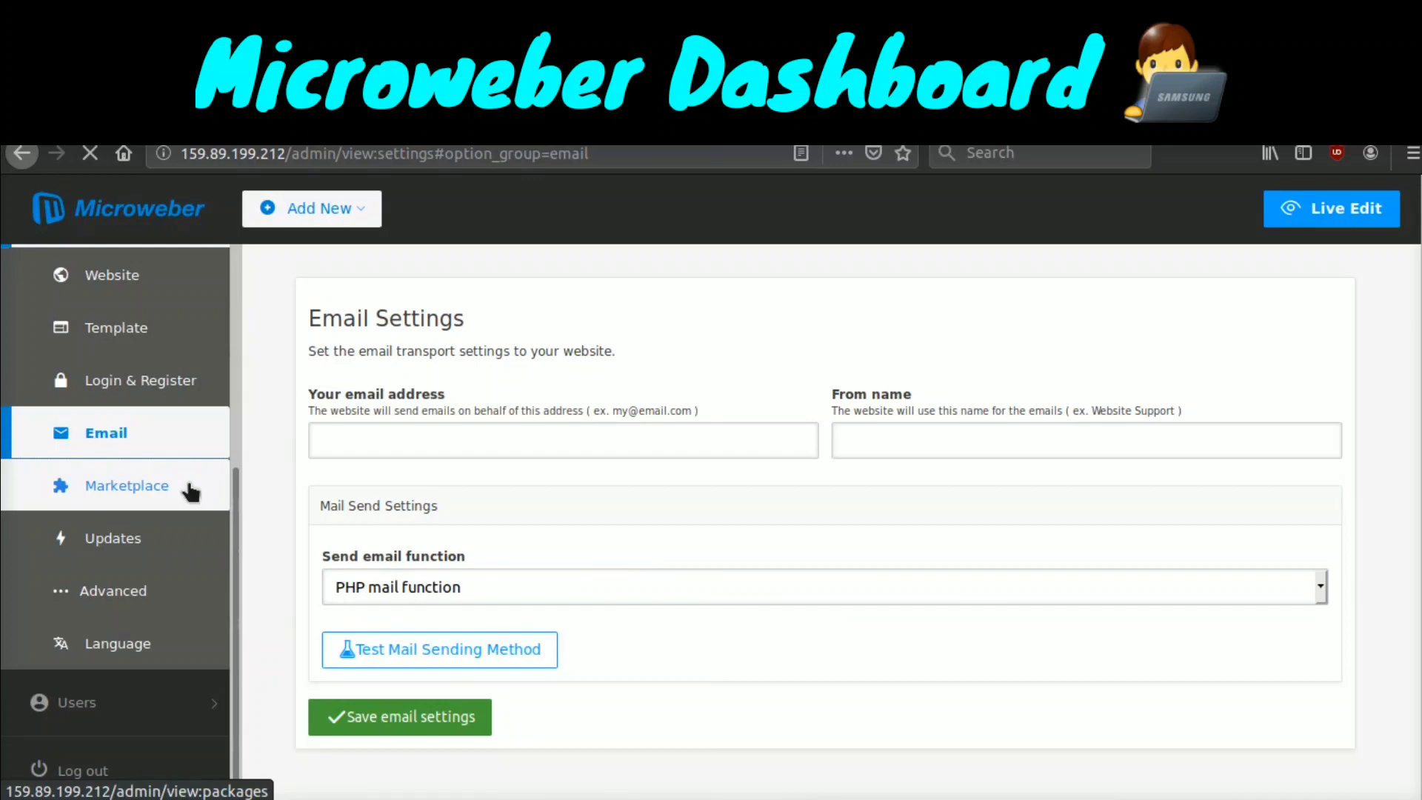
- Browse the Marketplace template packages, then open the Advanced settings page
scroll(437, 354, down, 10)
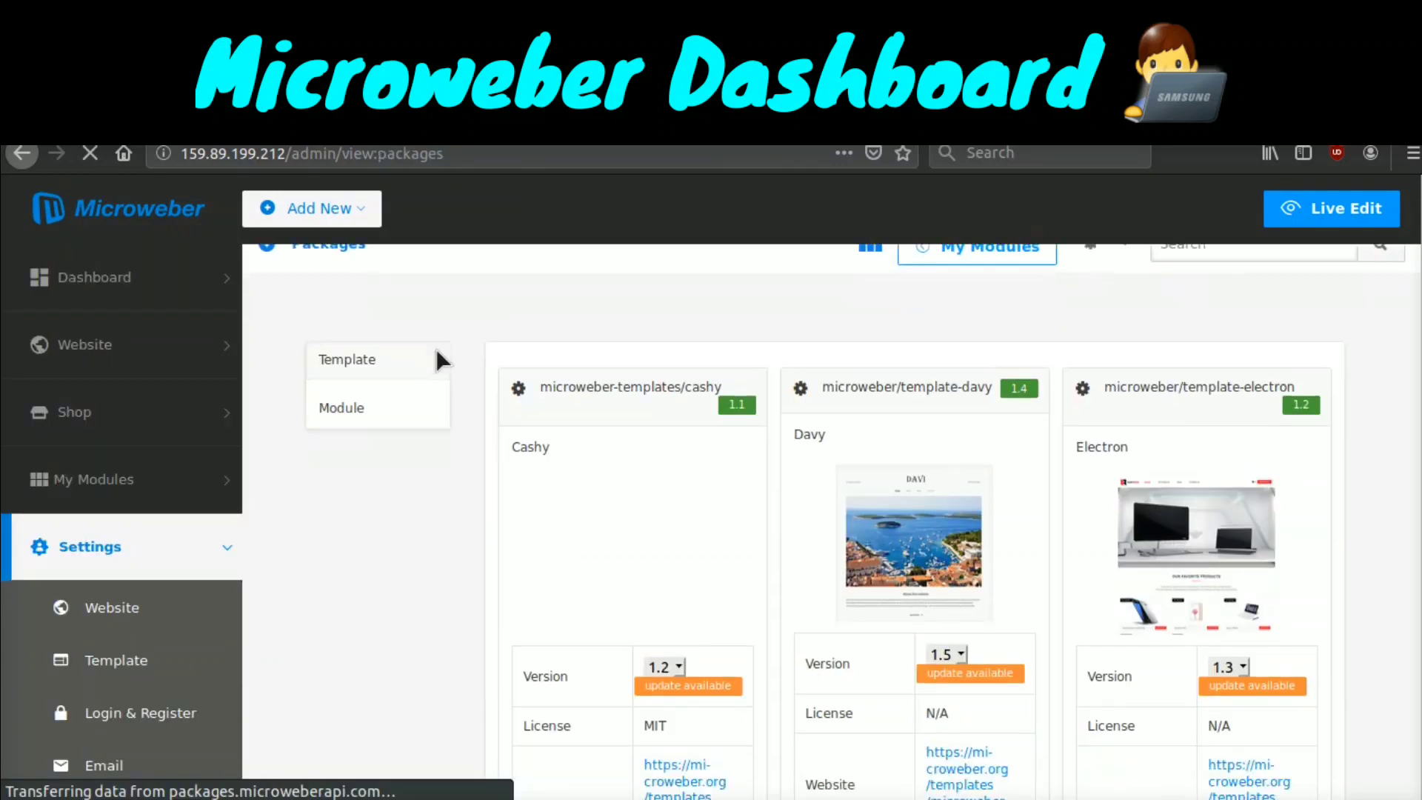
scroll(437, 354, down, 8)
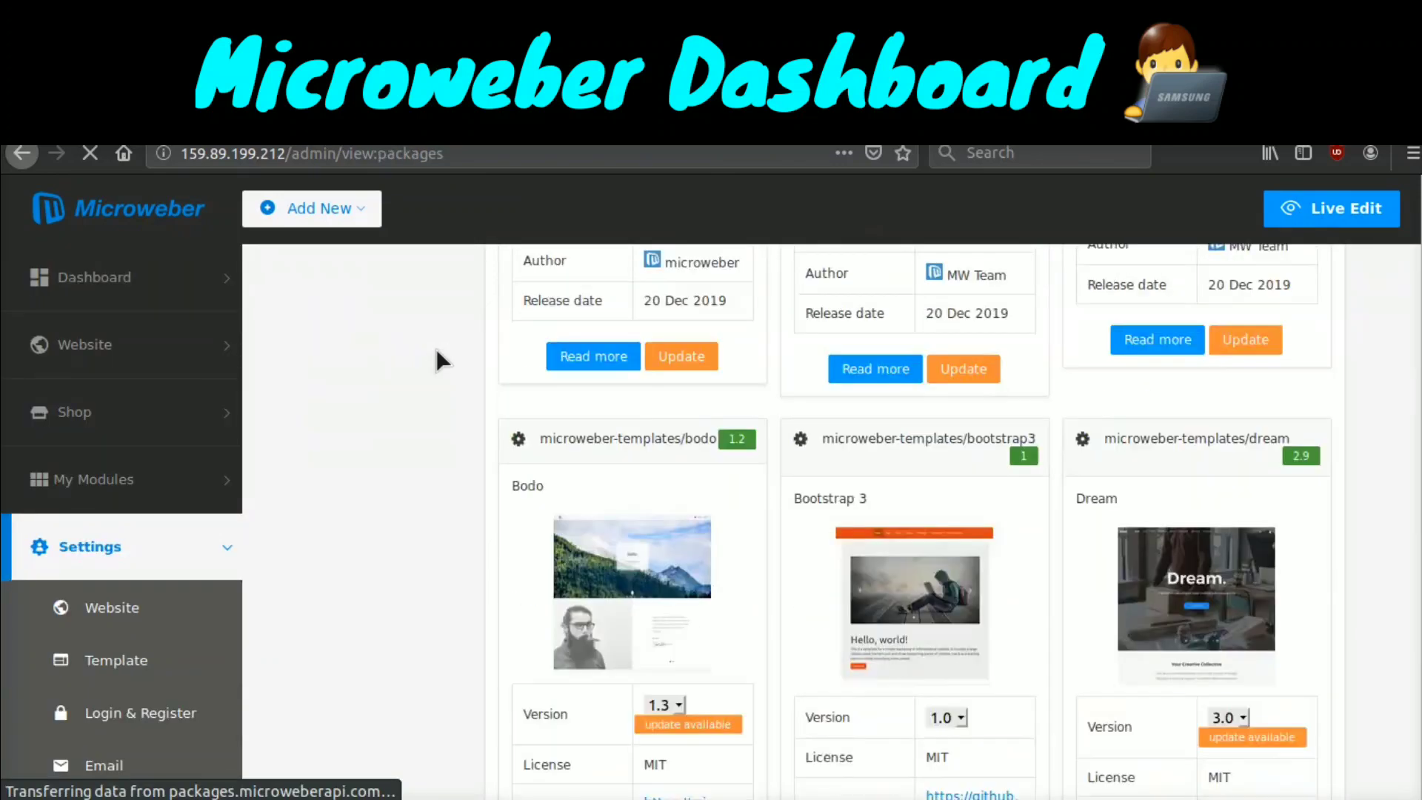
scroll(436, 360, up, 20)
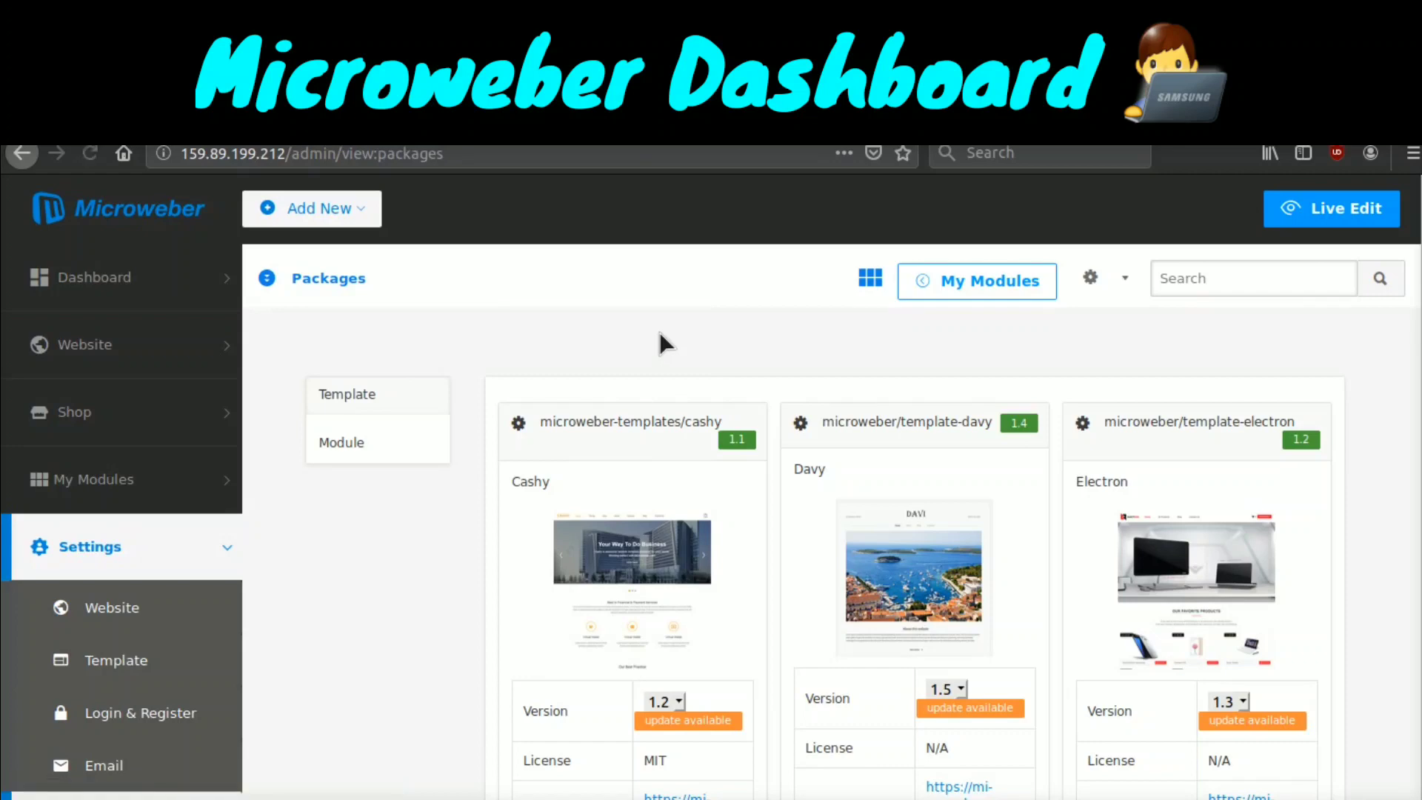
scroll(660, 333, down, 5)
scroll(660, 334, up, 5)
scroll(522, 346, down, 5)
scroll(527, 361, down, 1)
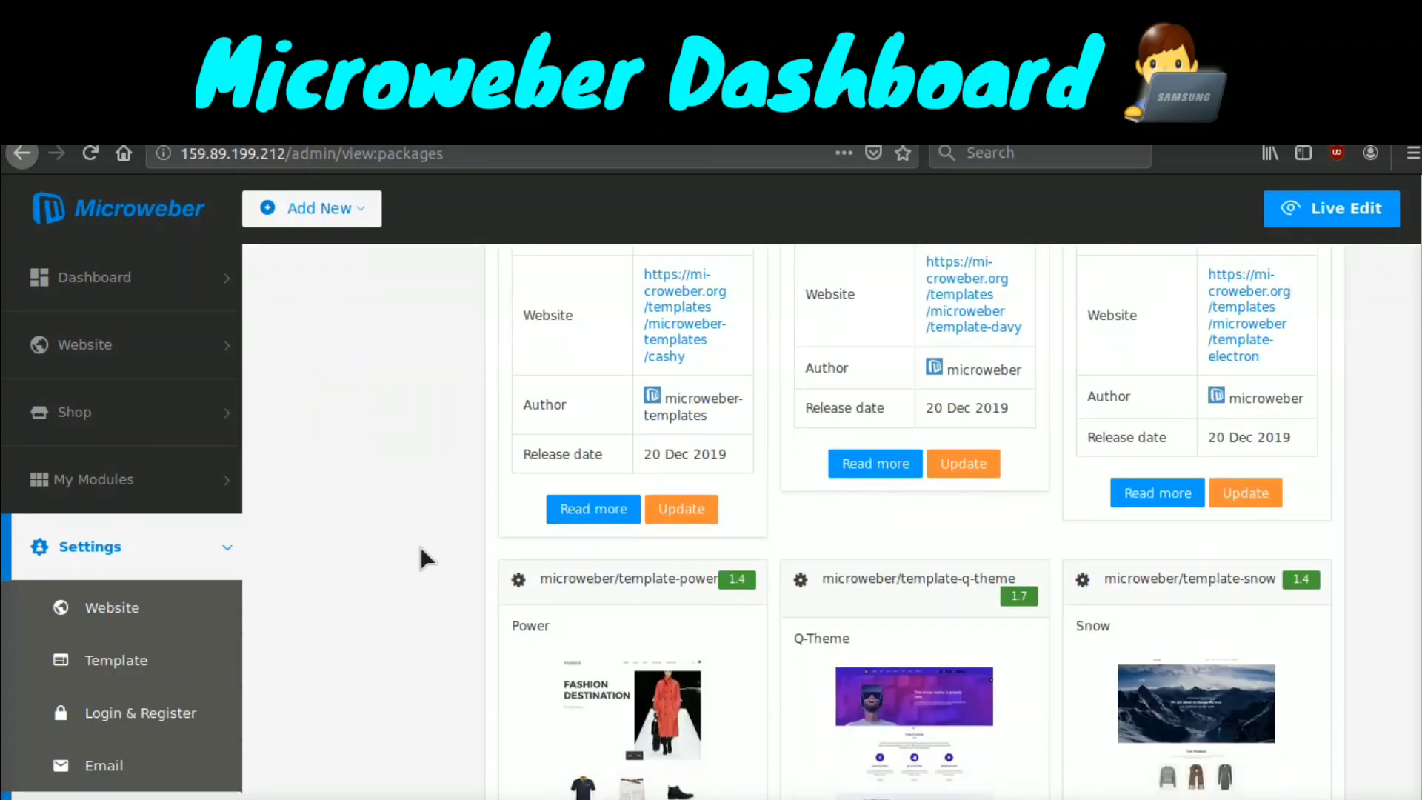
scroll(421, 548, down, 1)
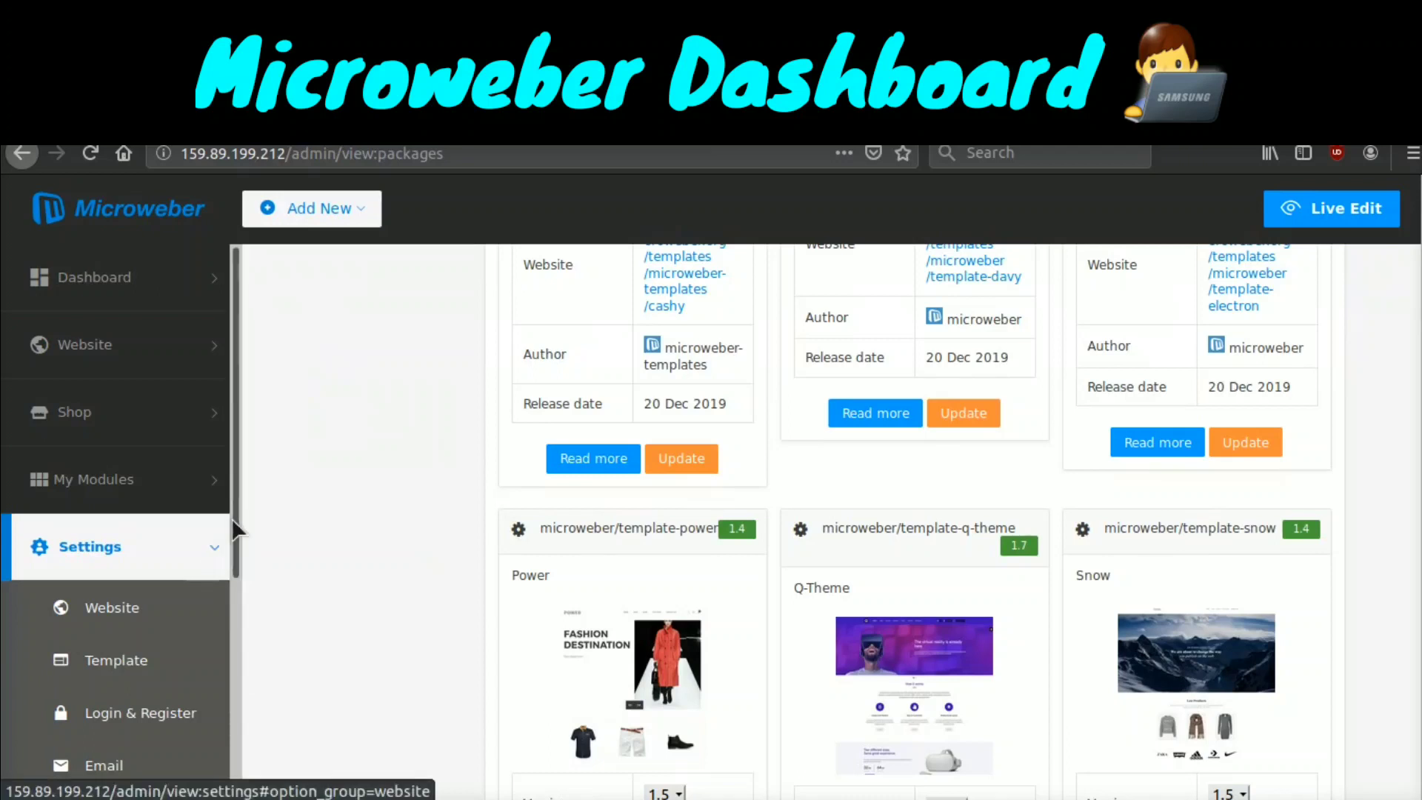
drag(235, 534, 229, 740)
click(112, 600)
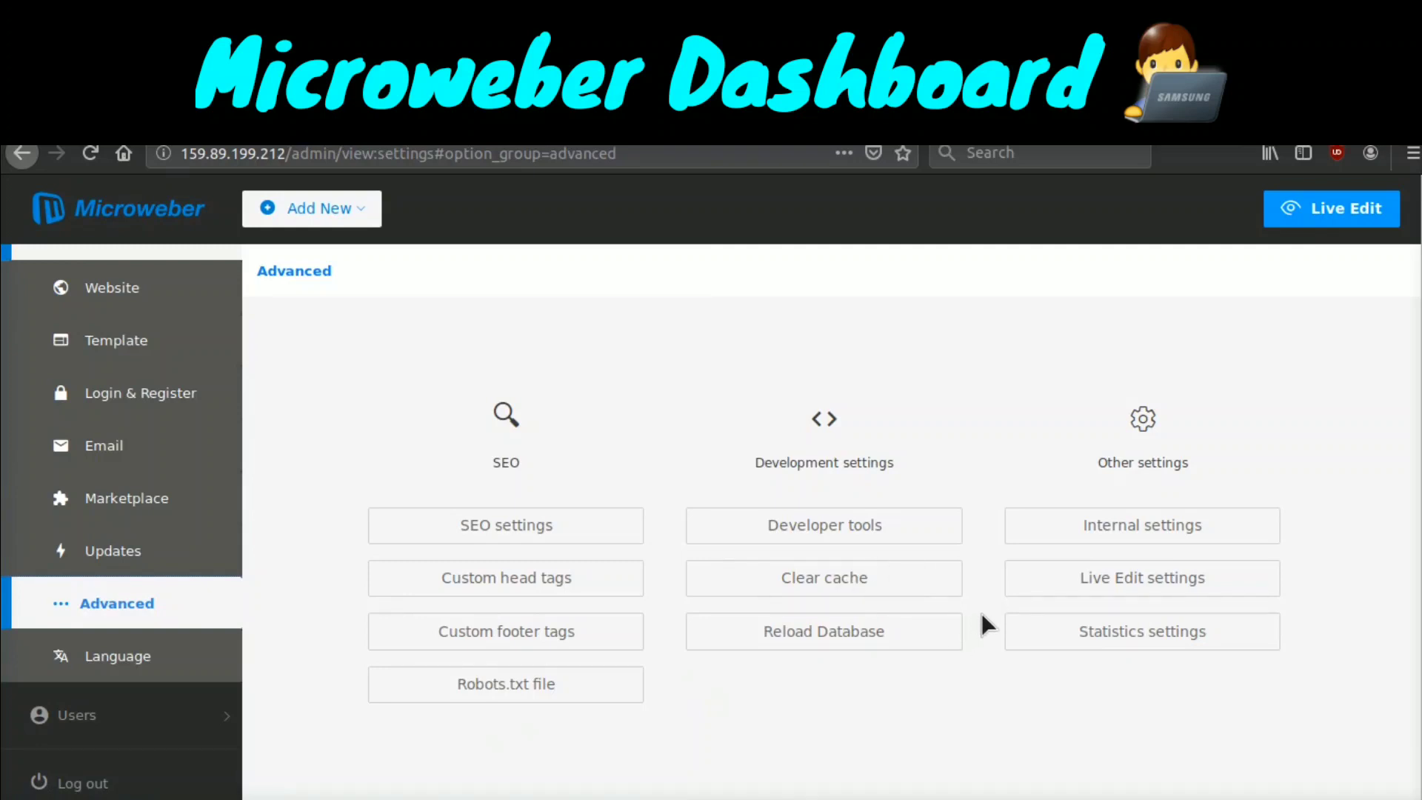
scroll(980, 357, down, 1)
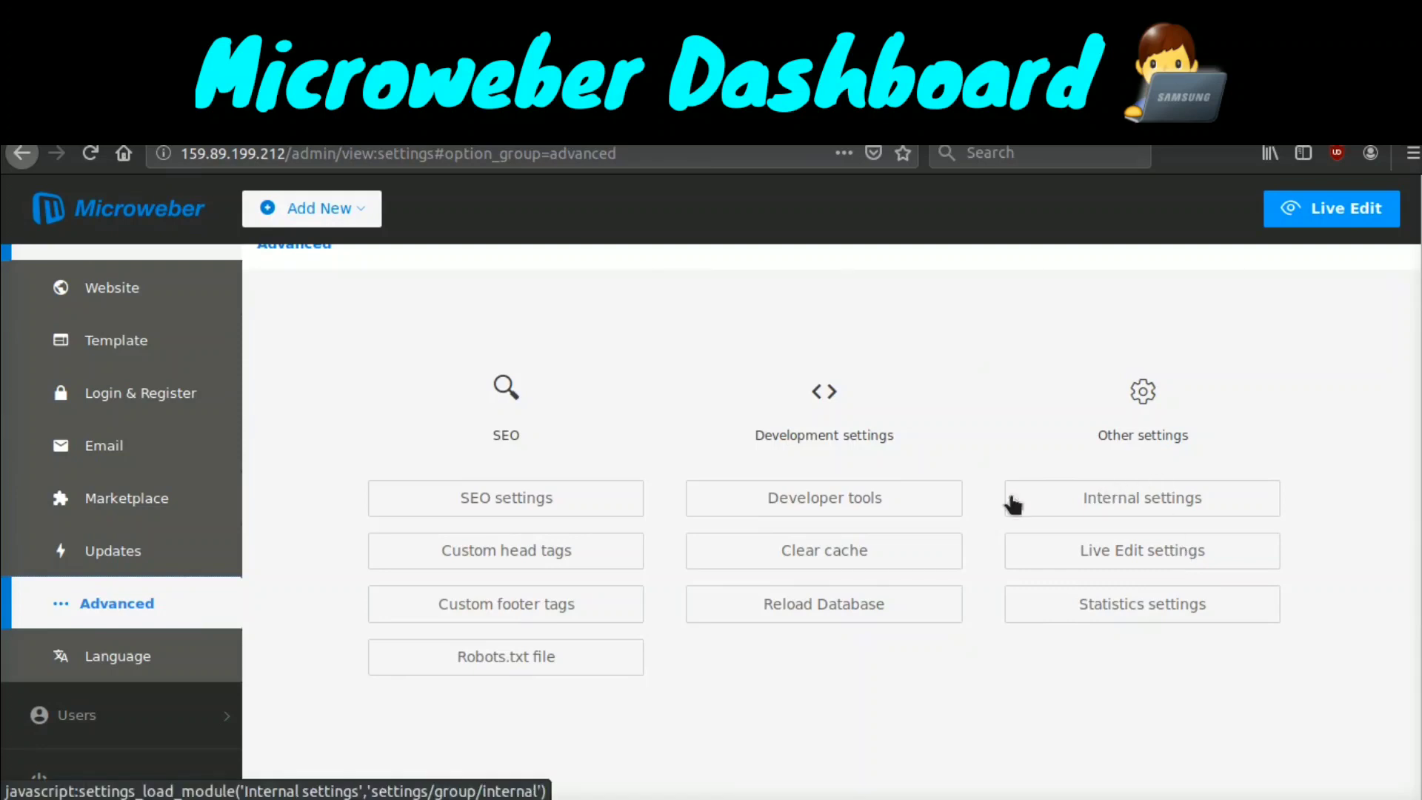
click(185, 665)
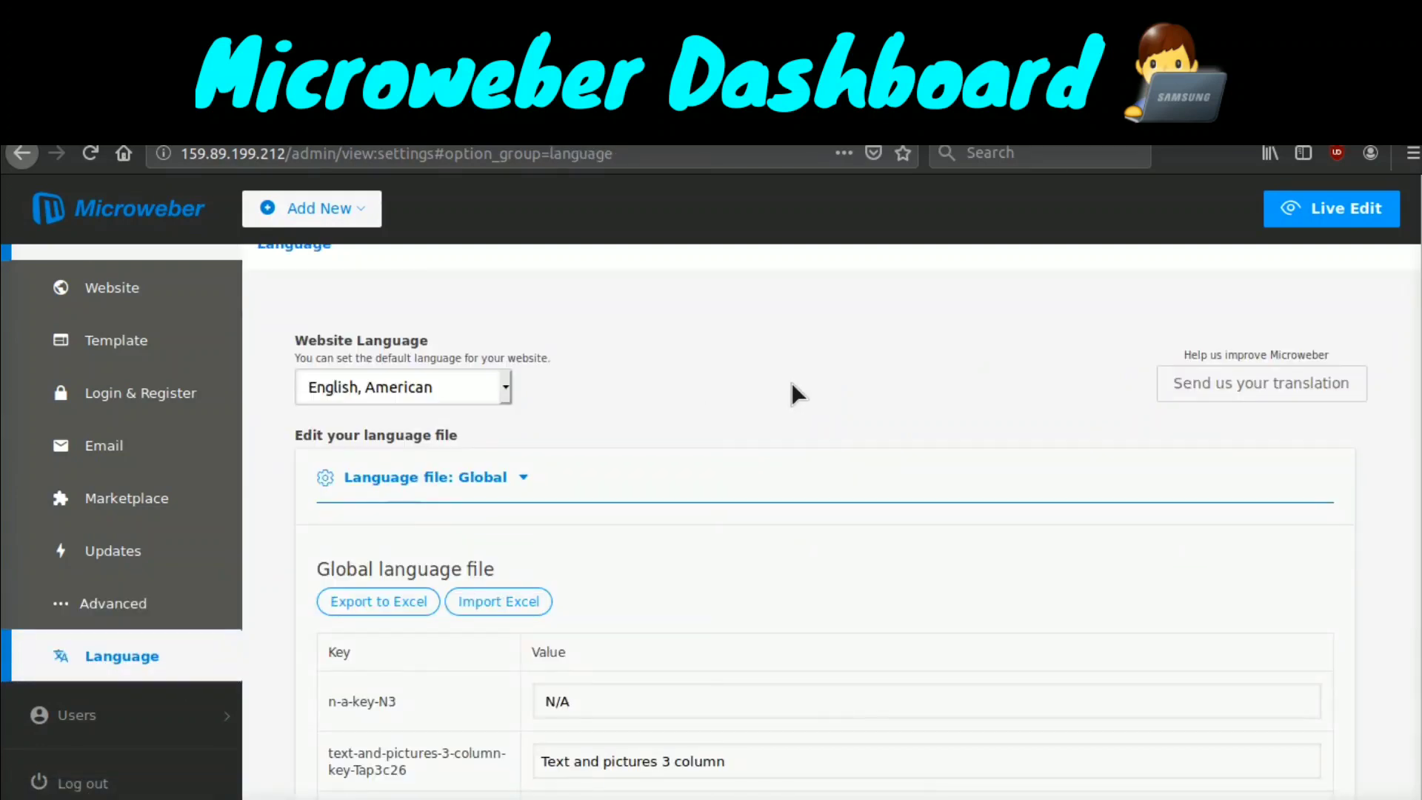
scroll(791, 386, down, 15)
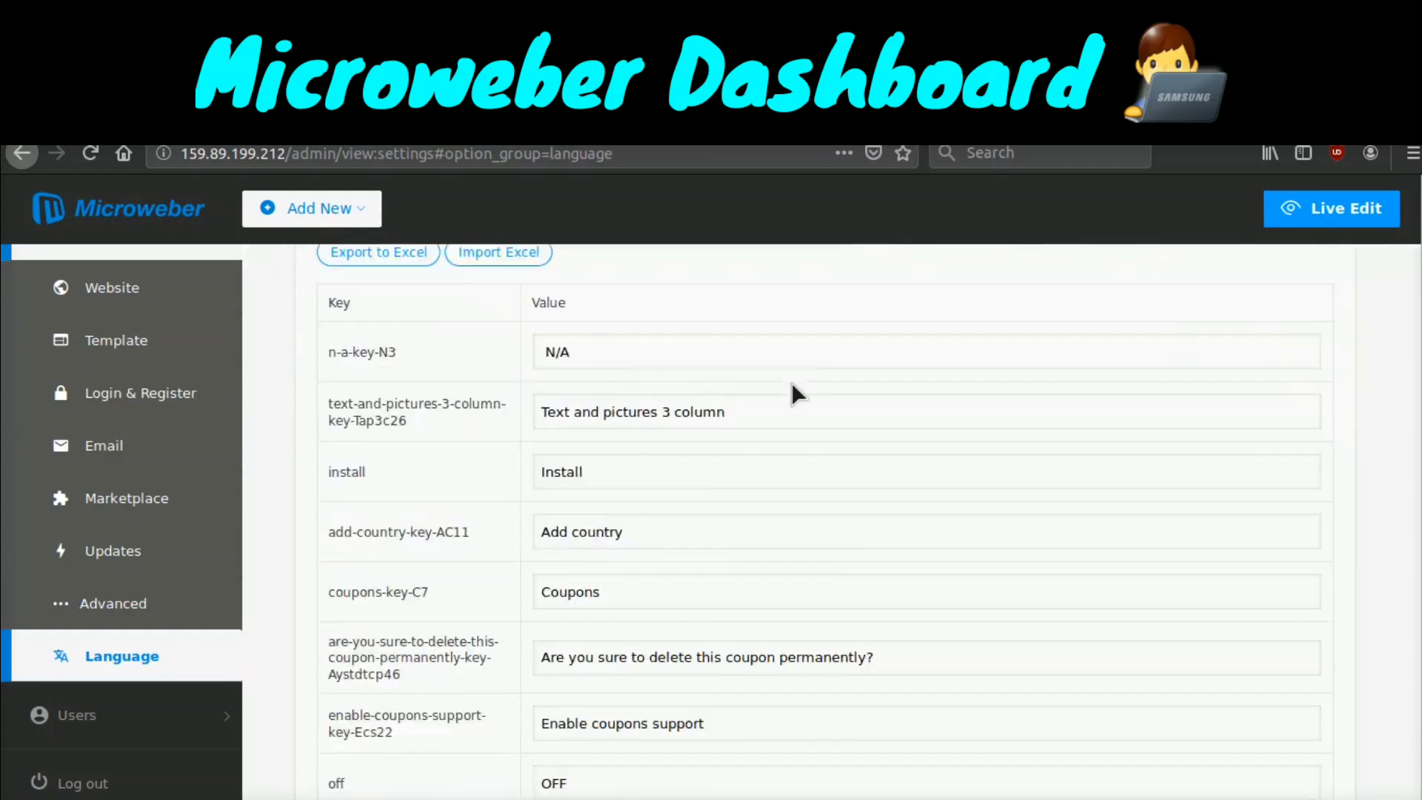
scroll(790, 390, down, 5)
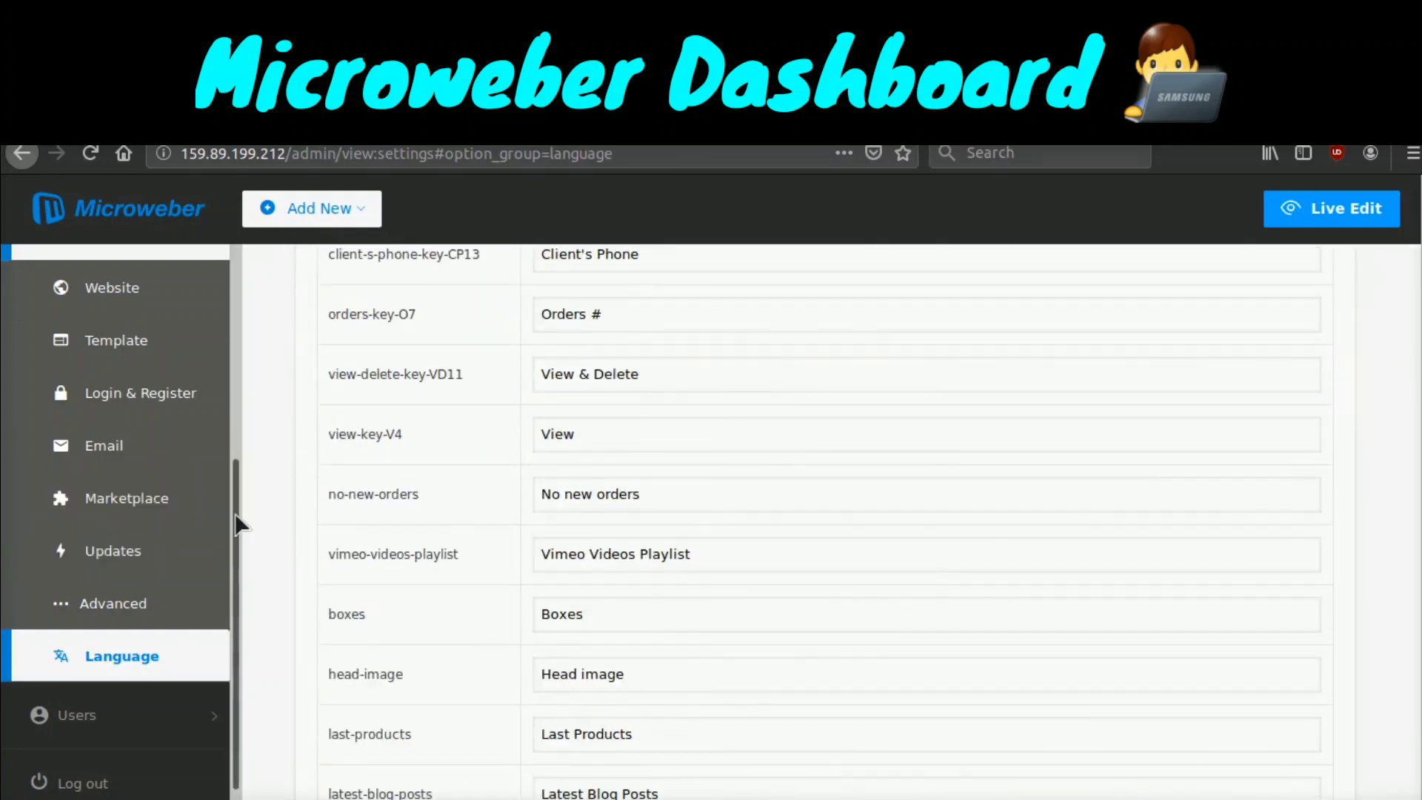
scroll(237, 536, down, 1)
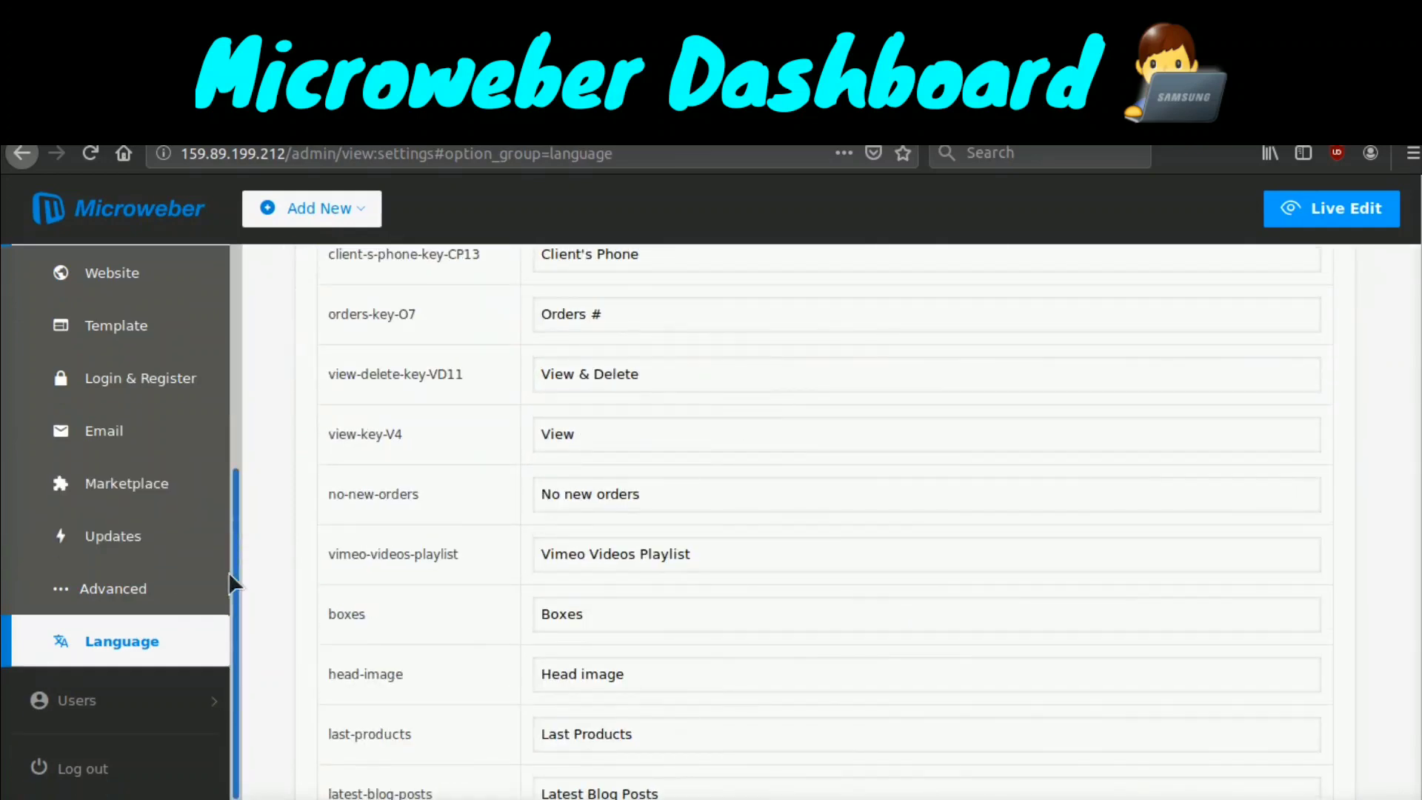
- View Manage Users, listing the single active user with the Admin role
click(86, 698)
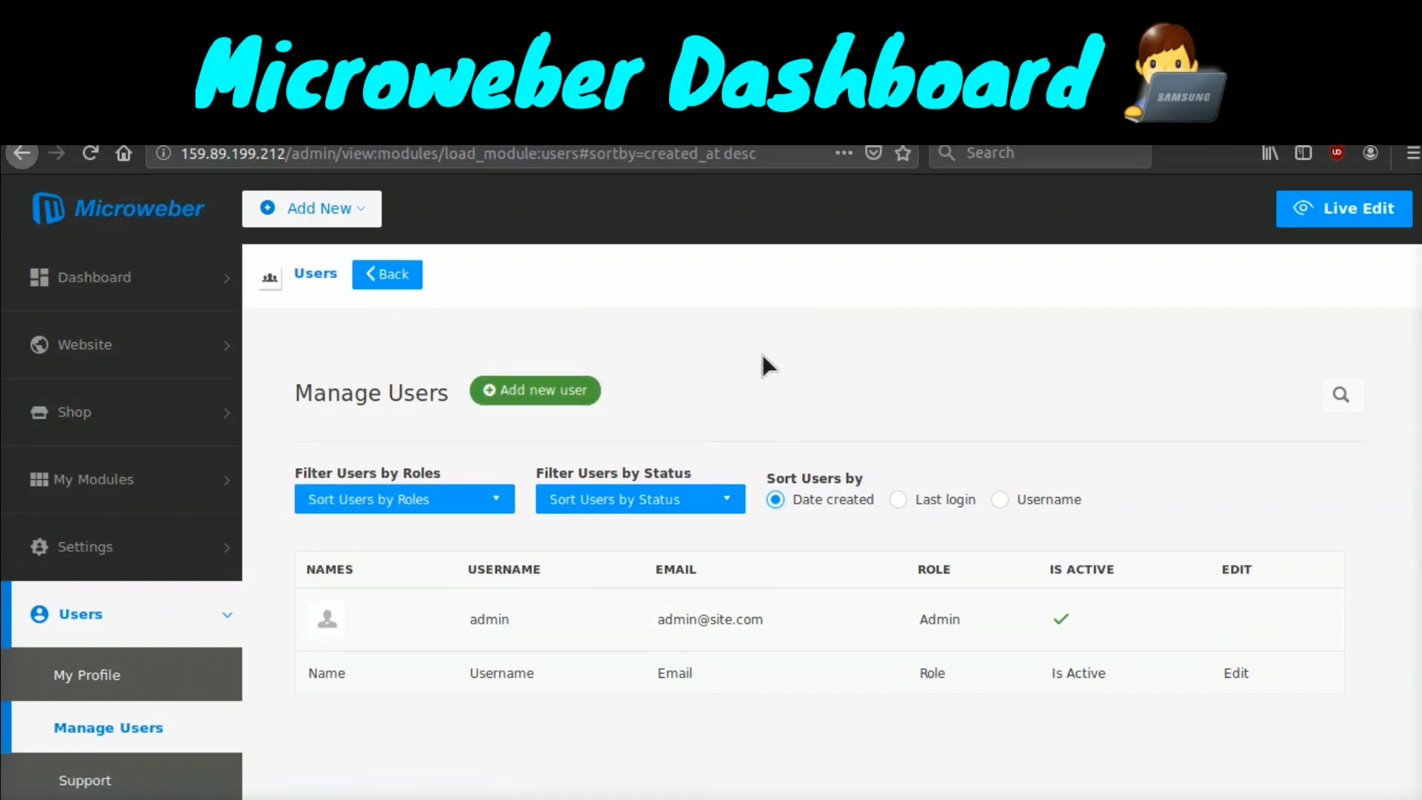
mouse_move(234, 515)
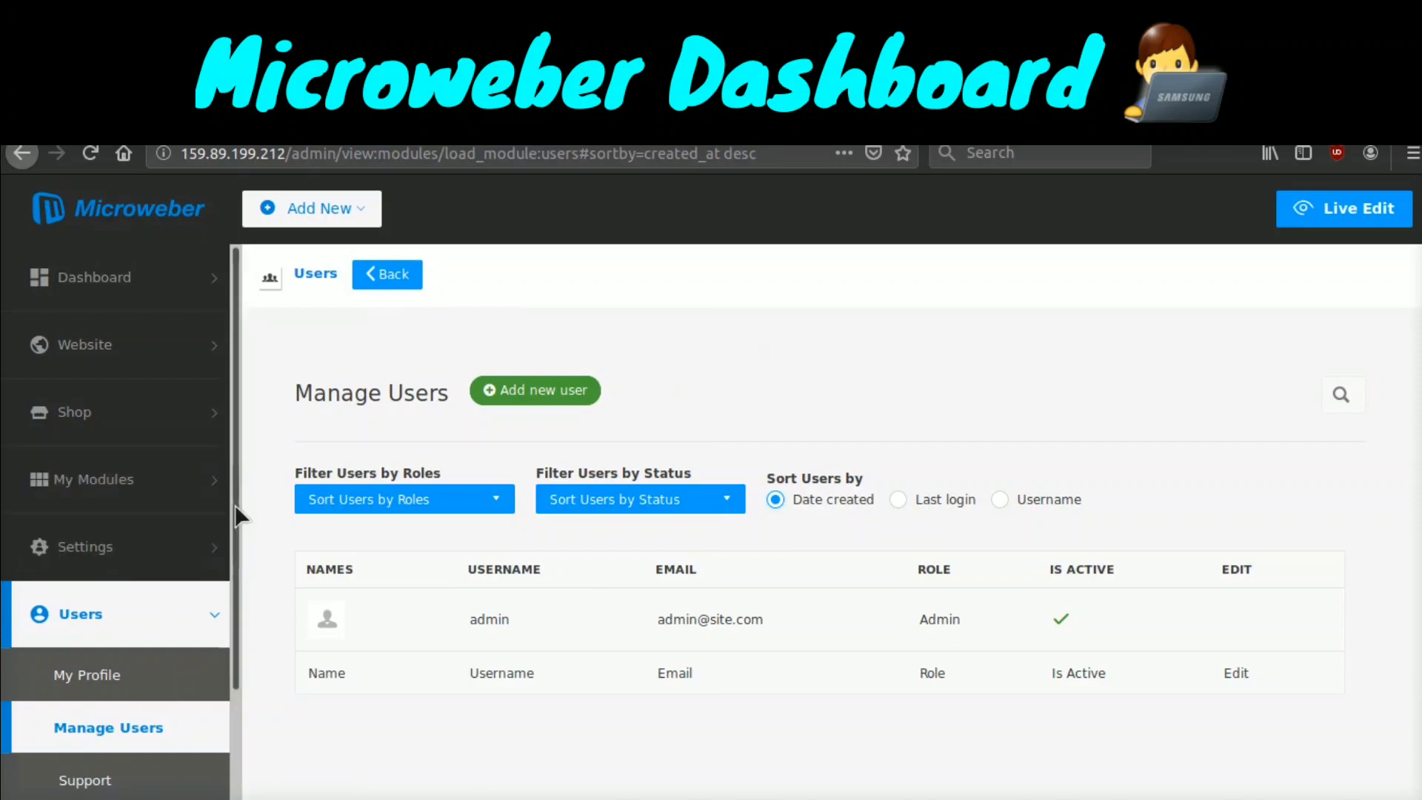
scroll(230, 585, down, 2)
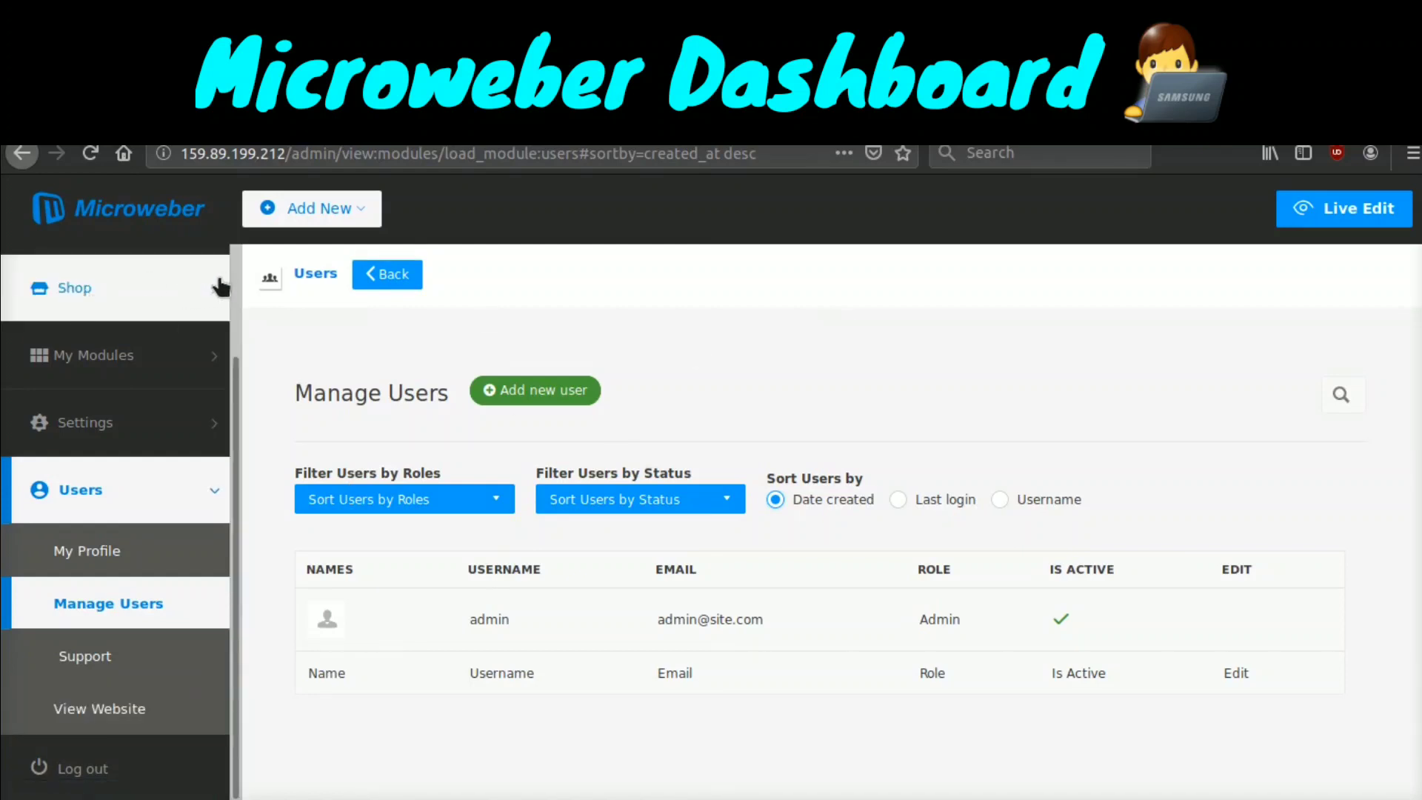
scroll(231, 289, up, 2)
click(117, 215)
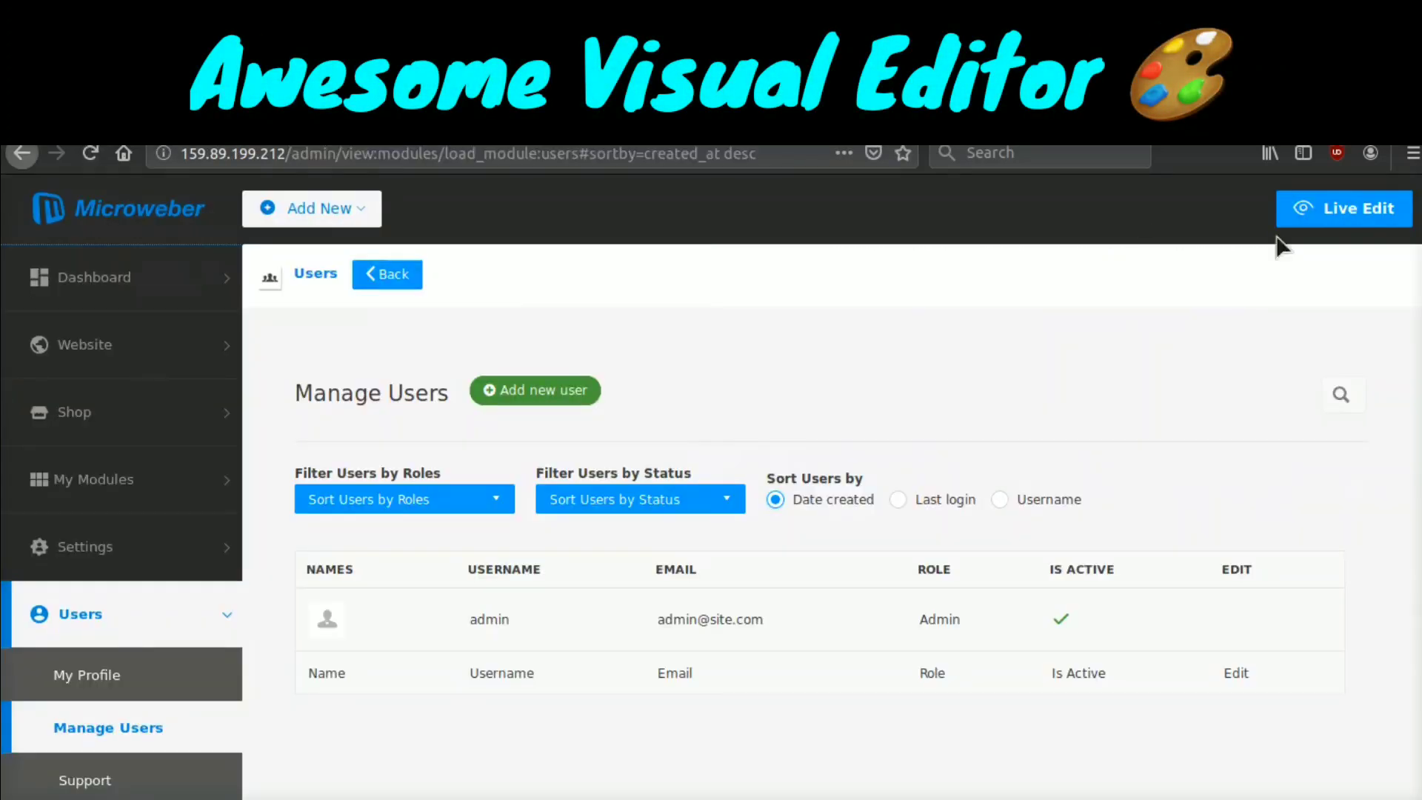
- Launch Live Edit on the Snow homepage and scroll down to the Testimonials section
click(1346, 213)
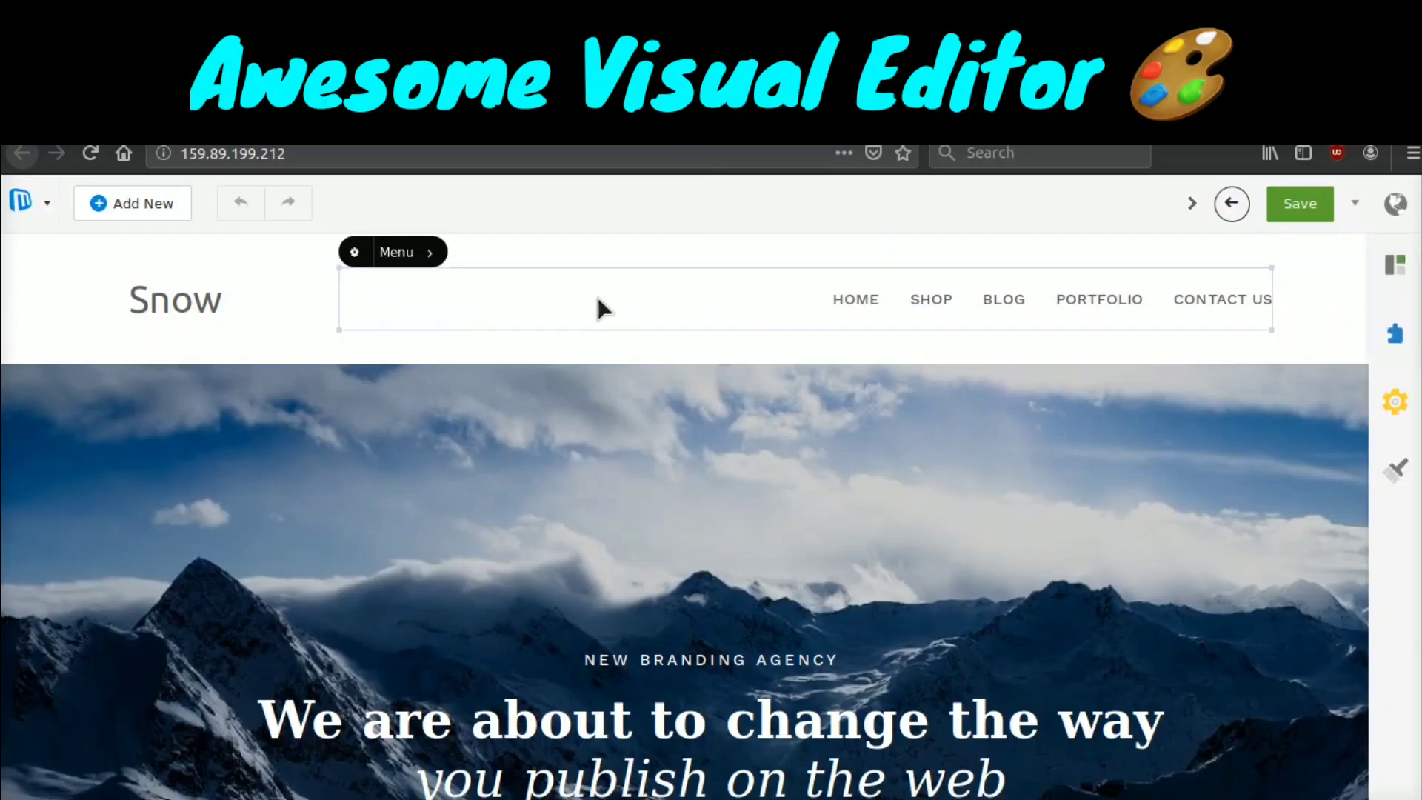
scroll(1058, 226, down, 6)
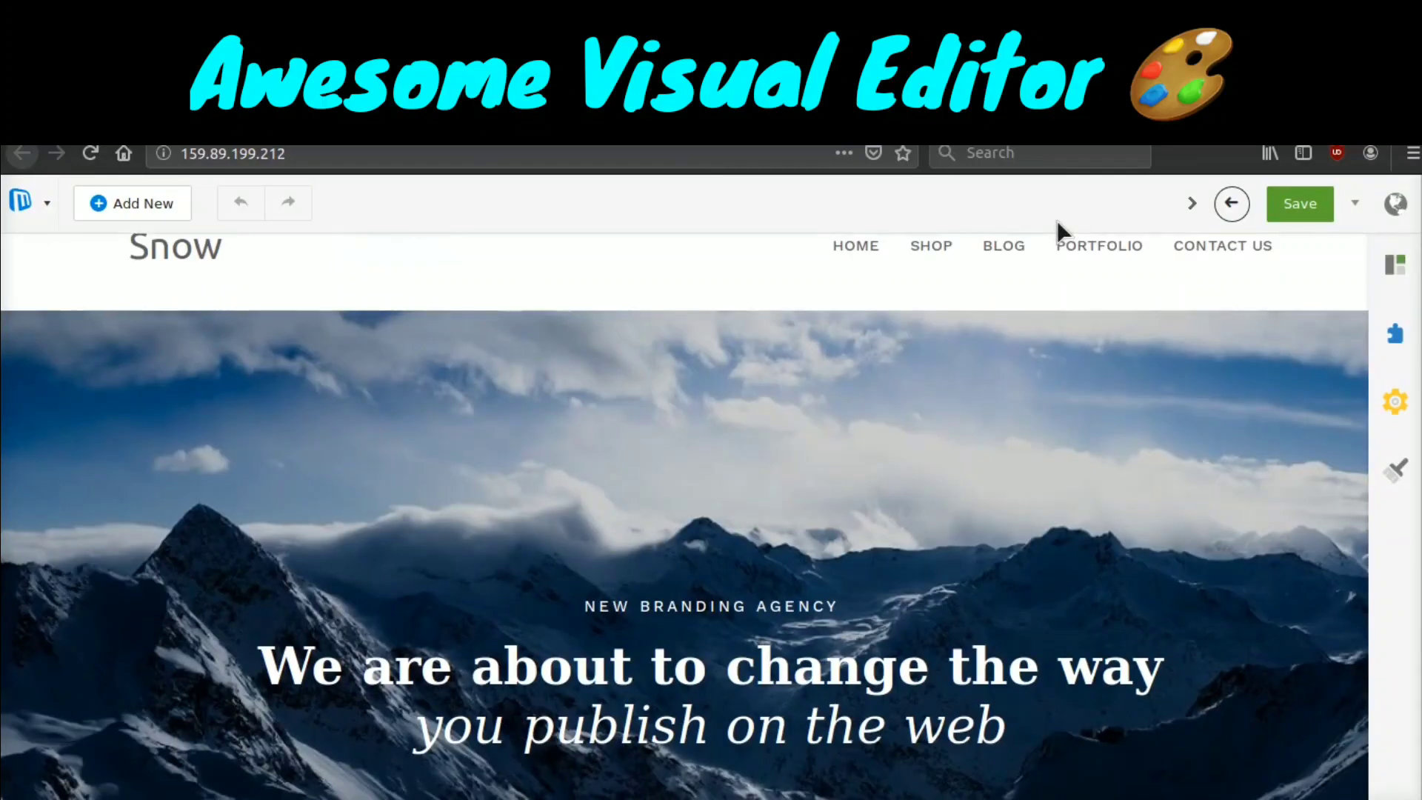
scroll(1058, 222, down, 15)
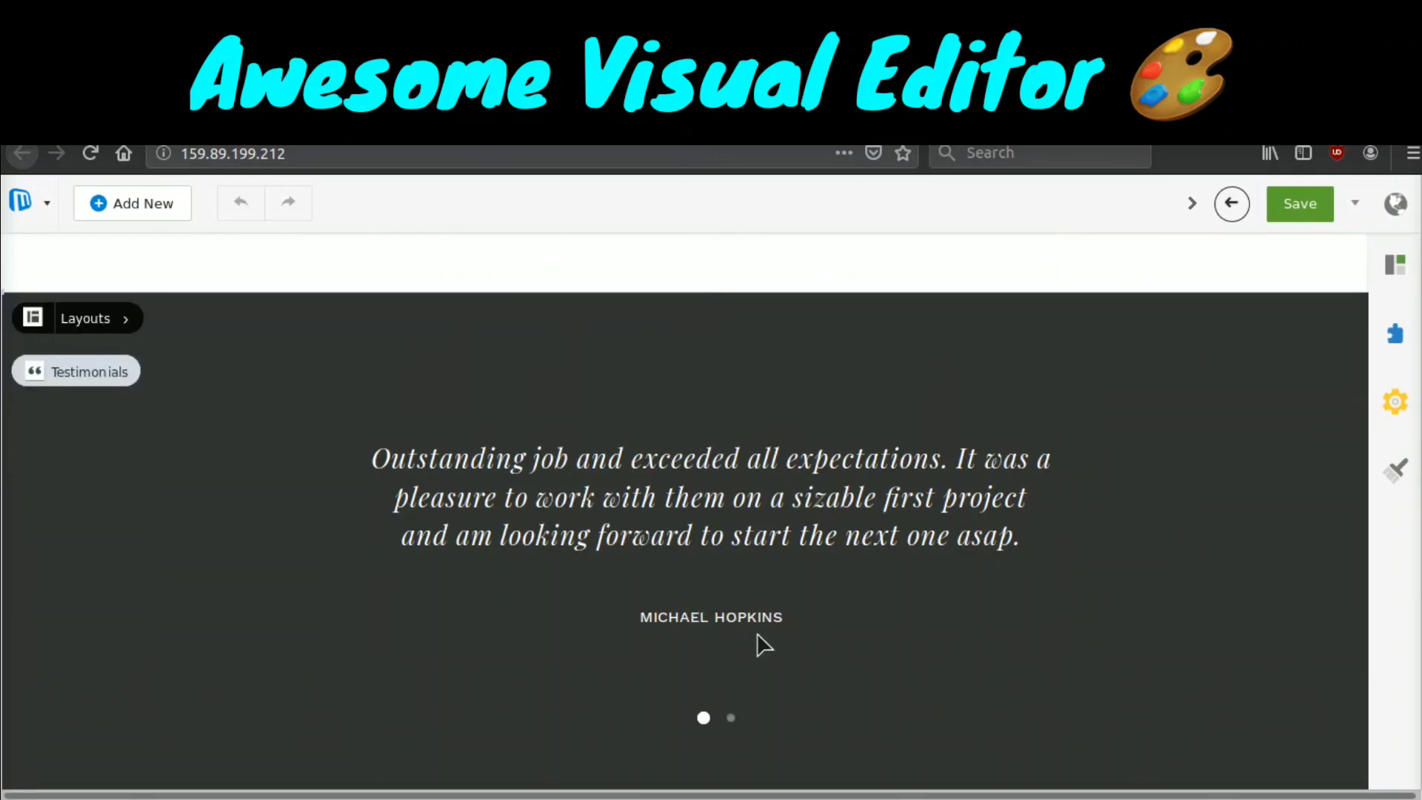
- Change the first testimonial's Client Name to 'Hello World', save it, and close the settings
click(91, 384)
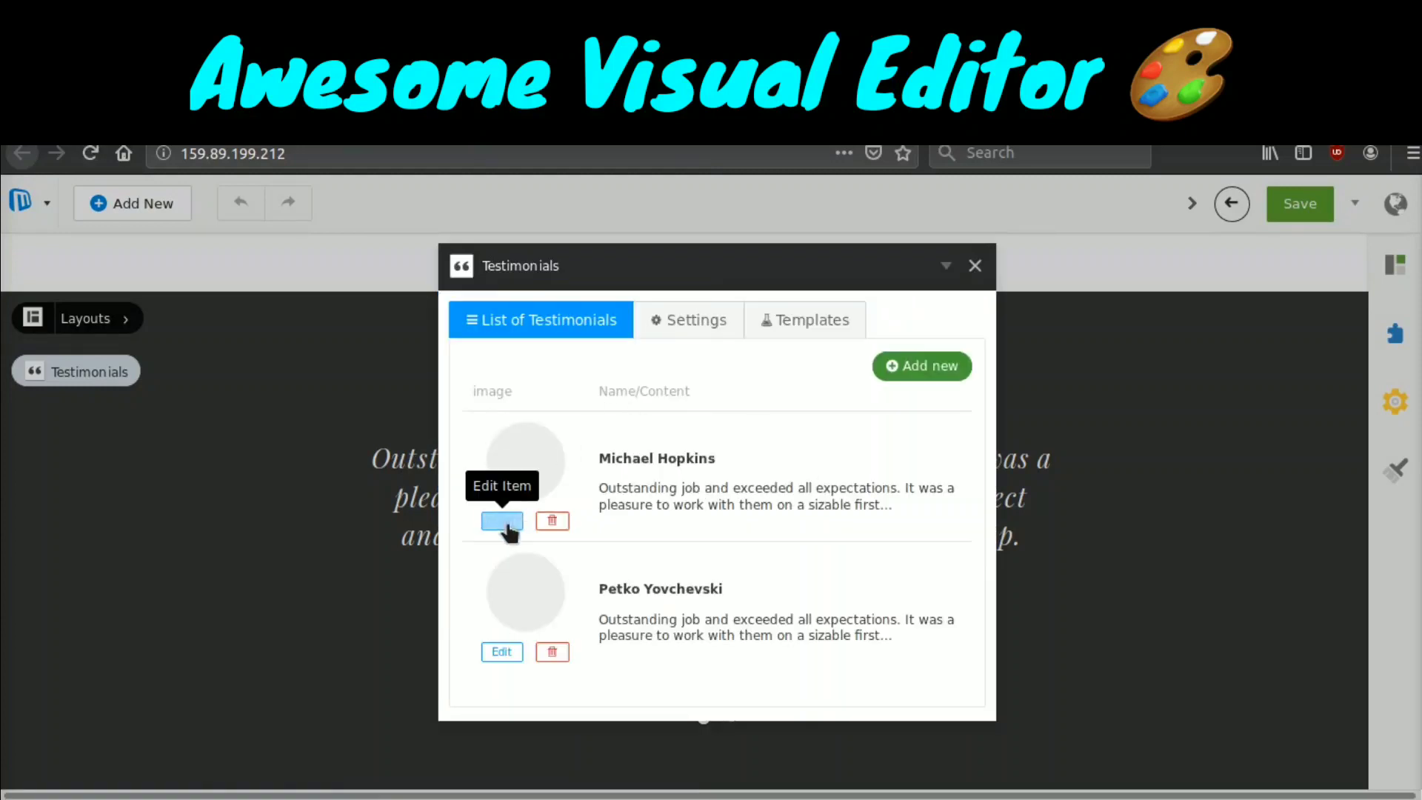
click(503, 522)
click(667, 428)
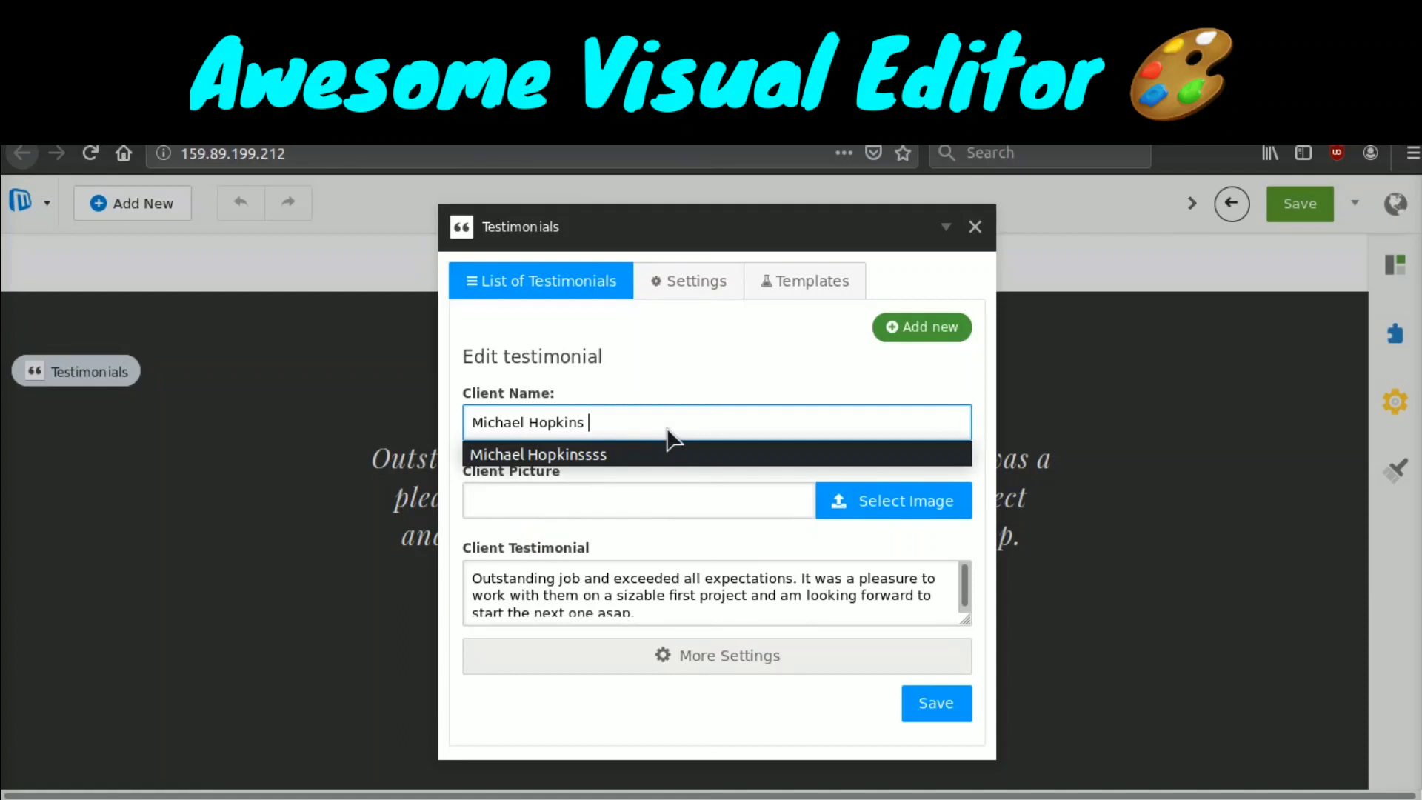
key(ctrl+a)
text(Hello World)
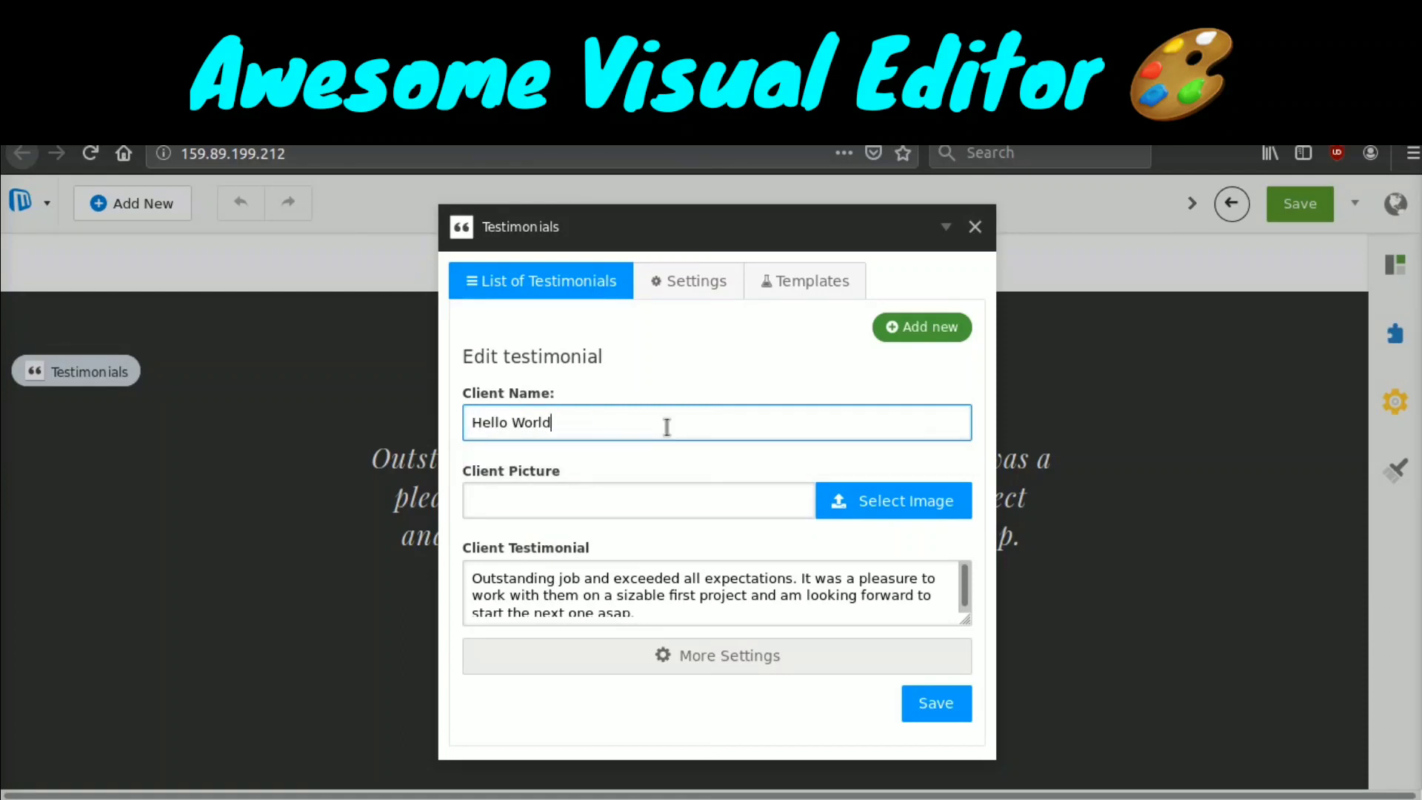
click(924, 713)
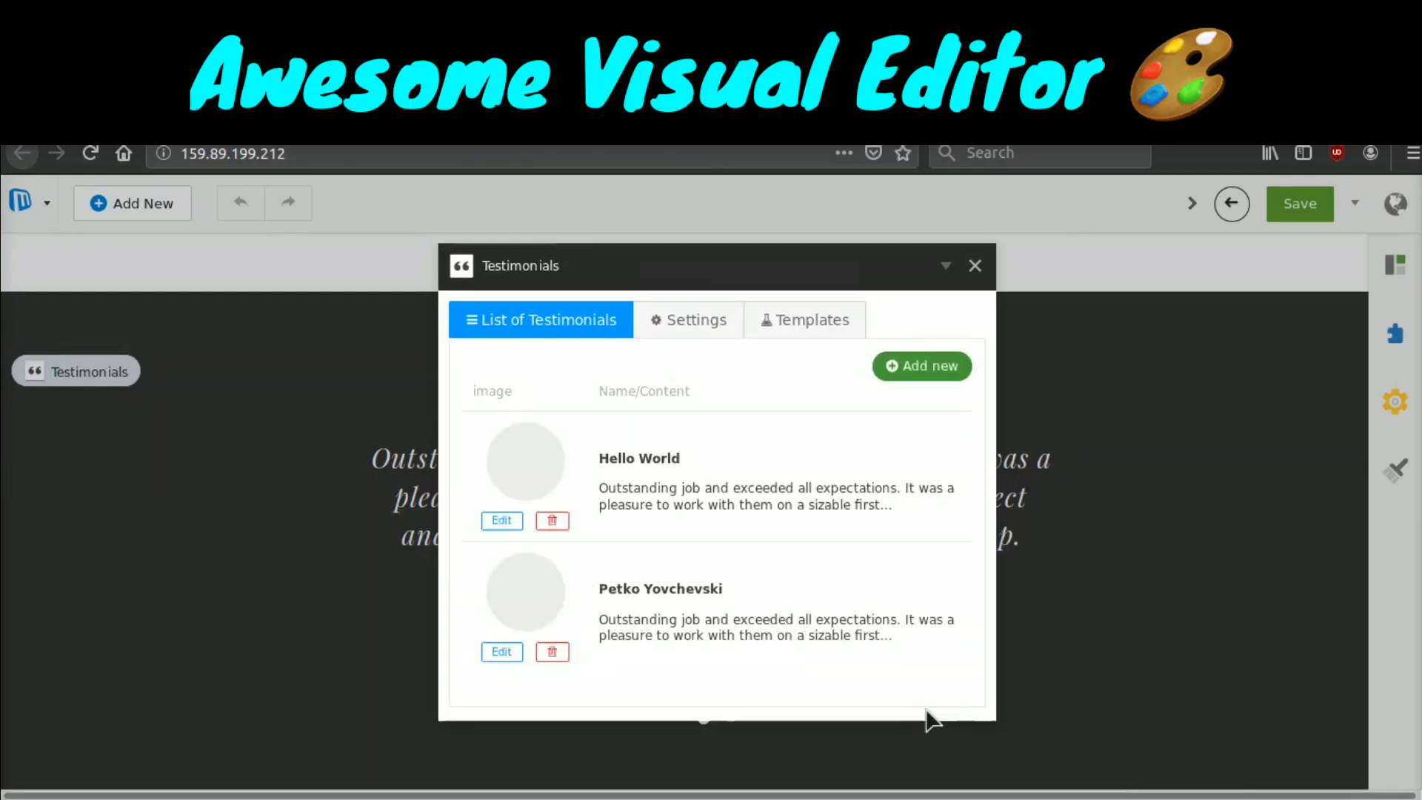
click(975, 265)
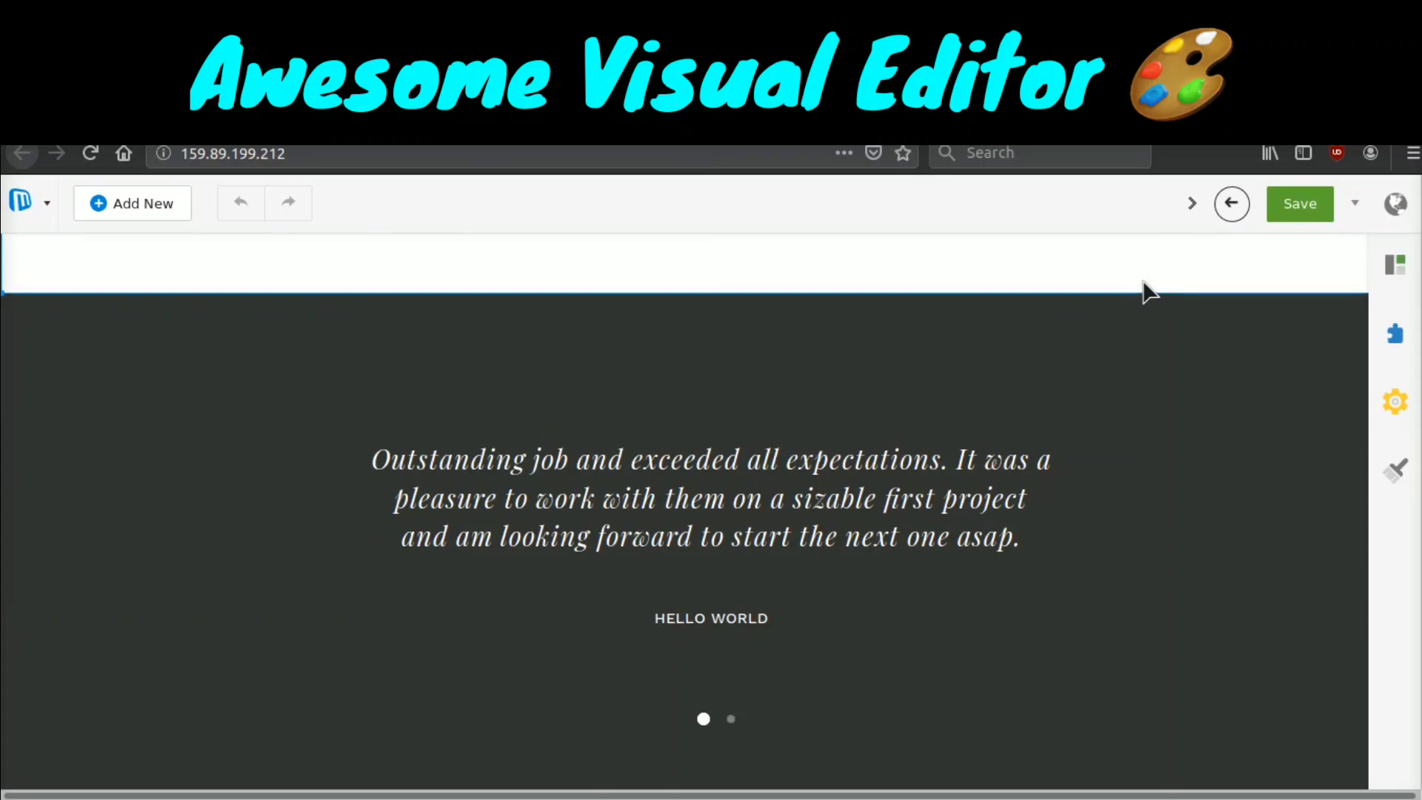
scroll(1144, 283, up, 10)
scroll(1143, 281, up, 10)
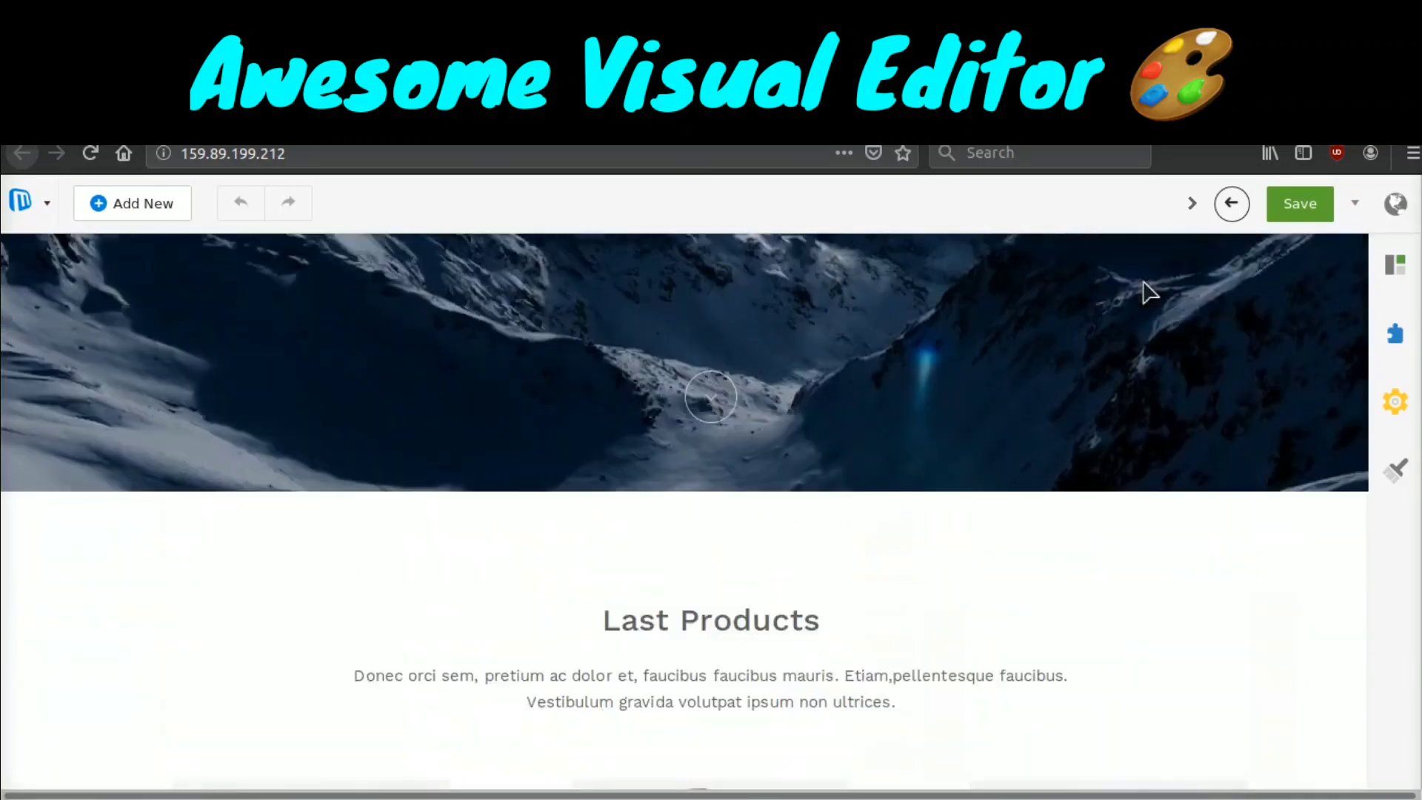
scroll(1144, 291, down, 15)
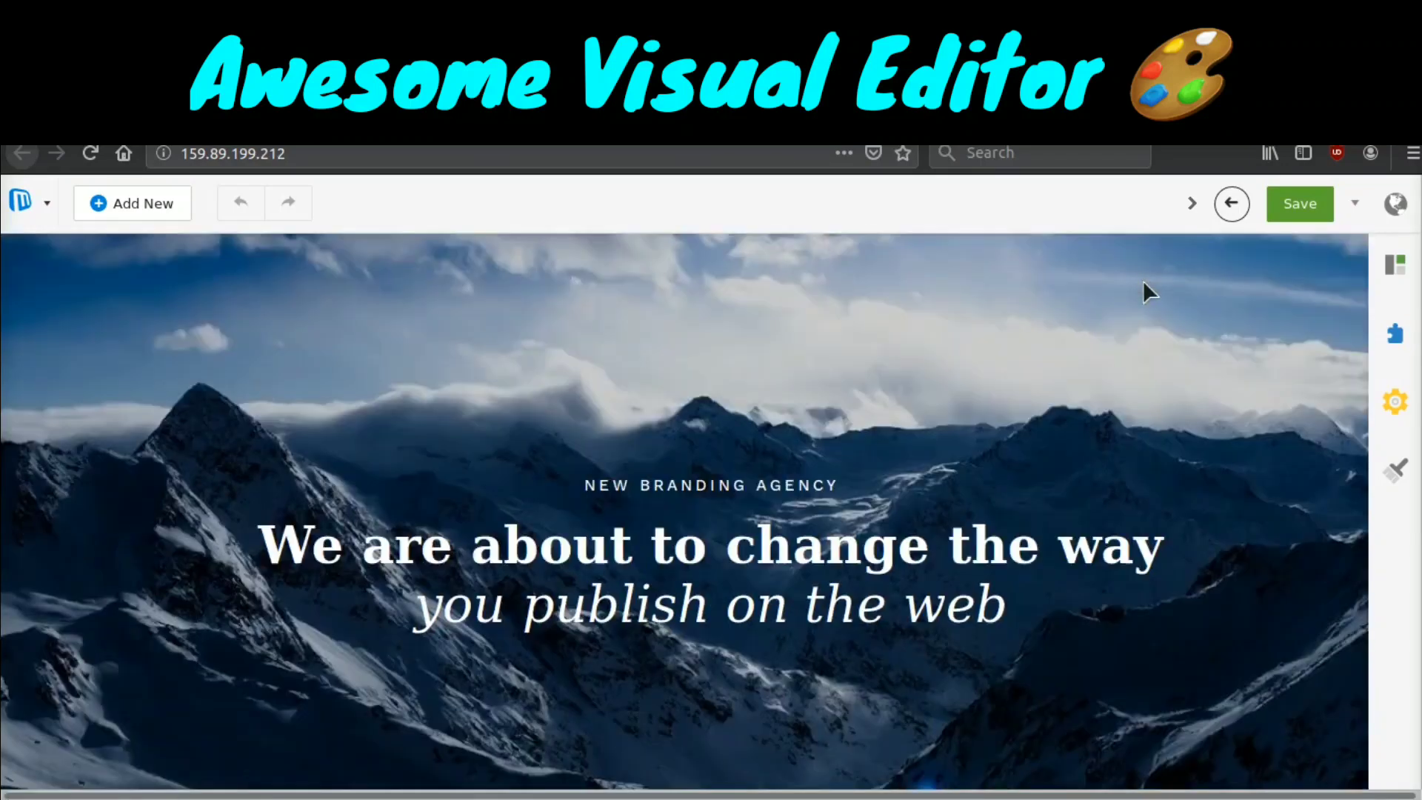
scroll(1145, 291, down, 15)
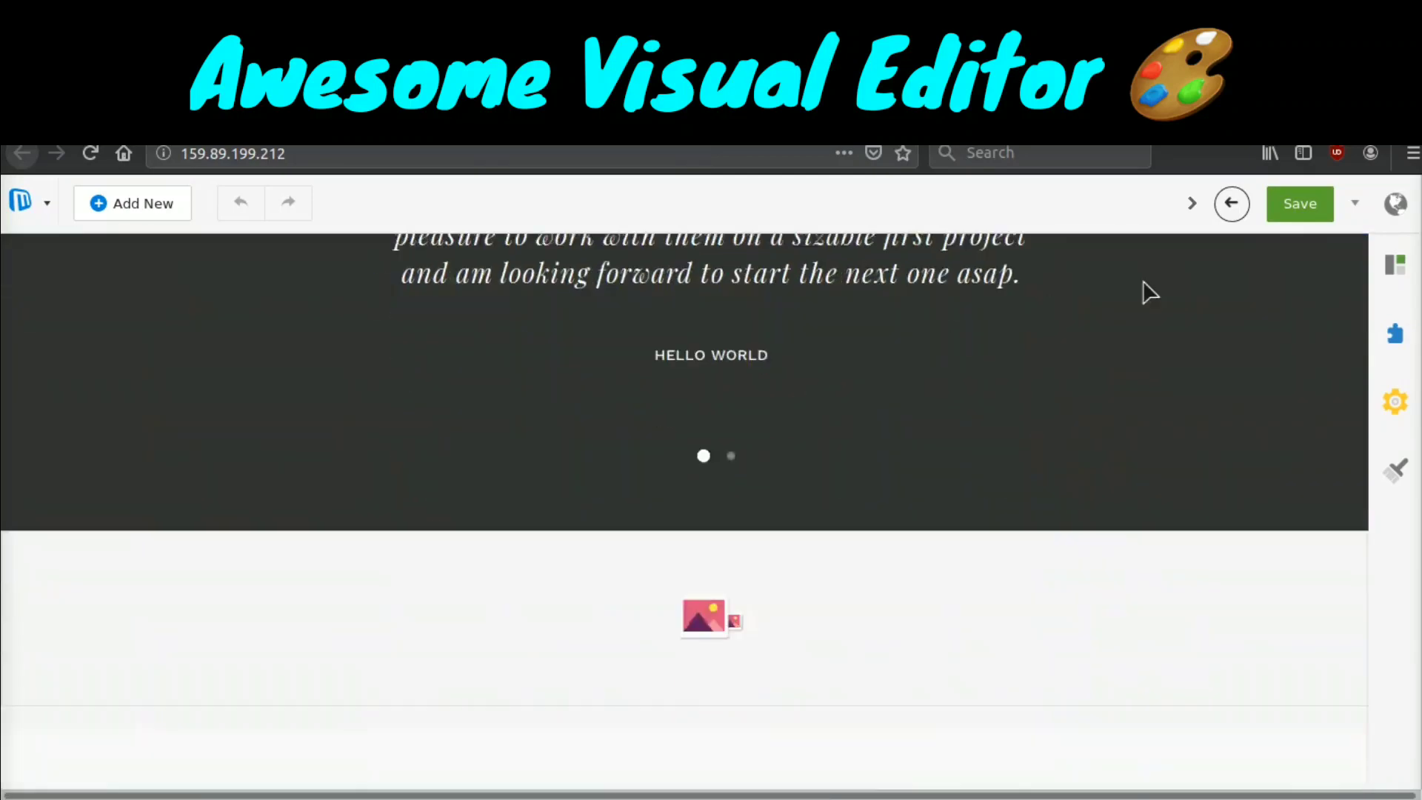
scroll(1145, 291, down, 6)
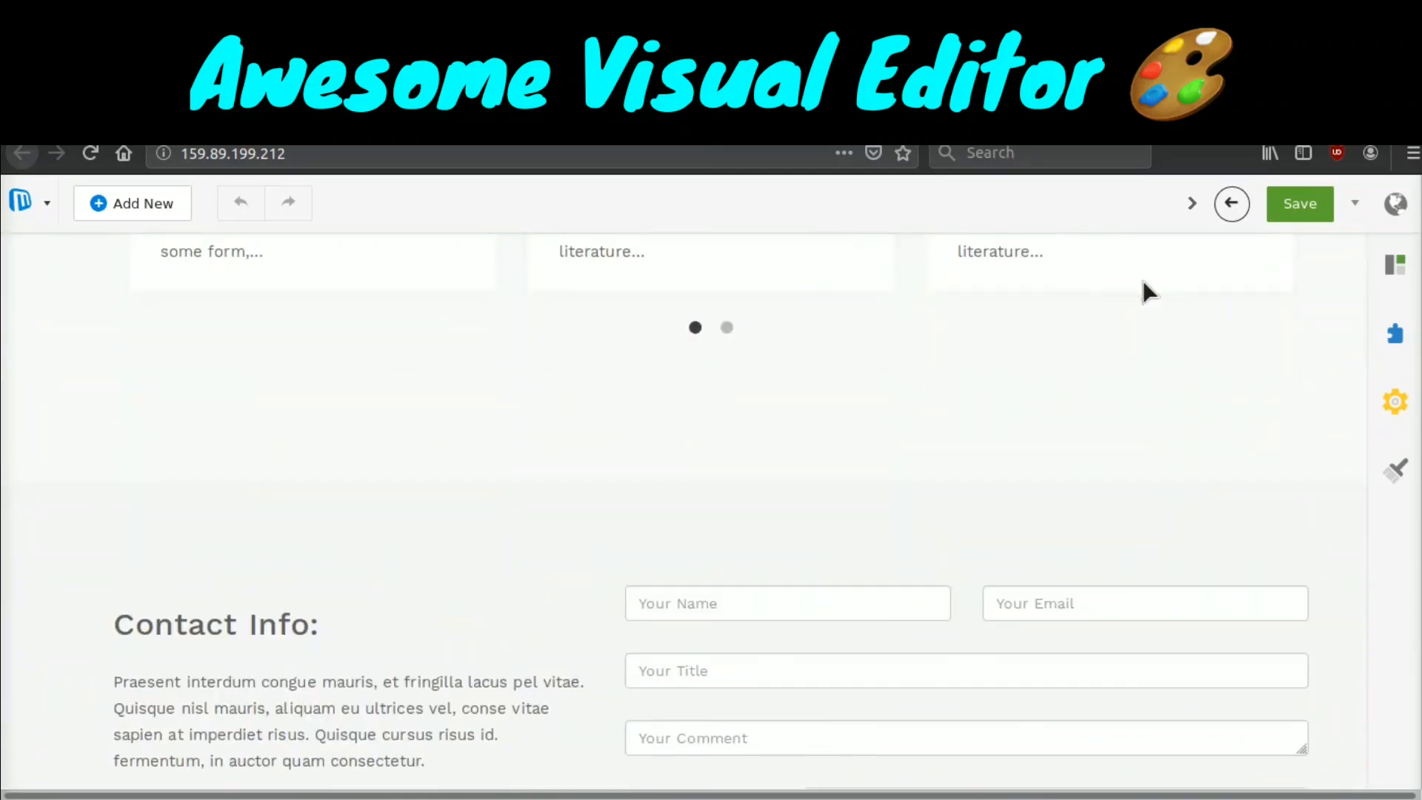
scroll(1145, 289, up, 15)
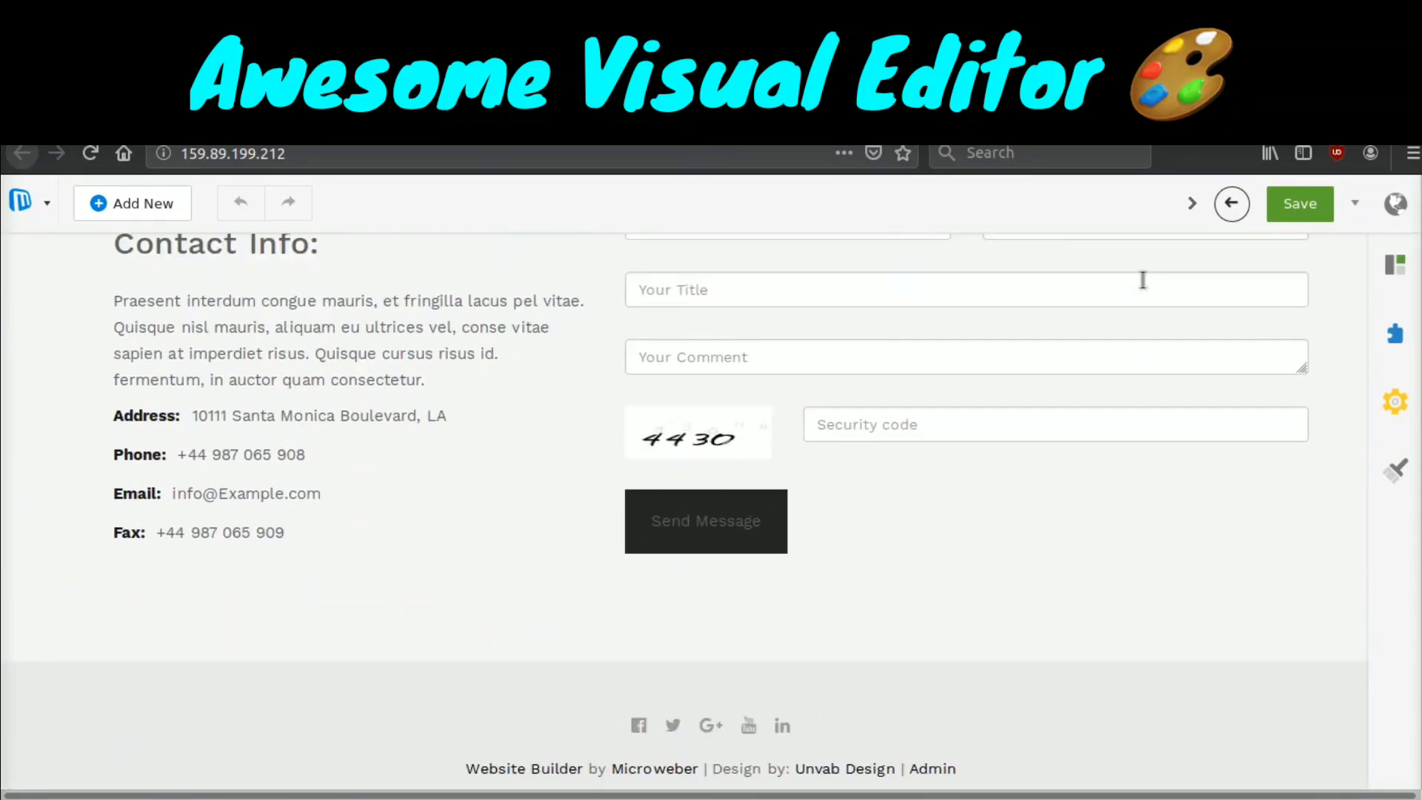
scroll(1150, 292, up, 10)
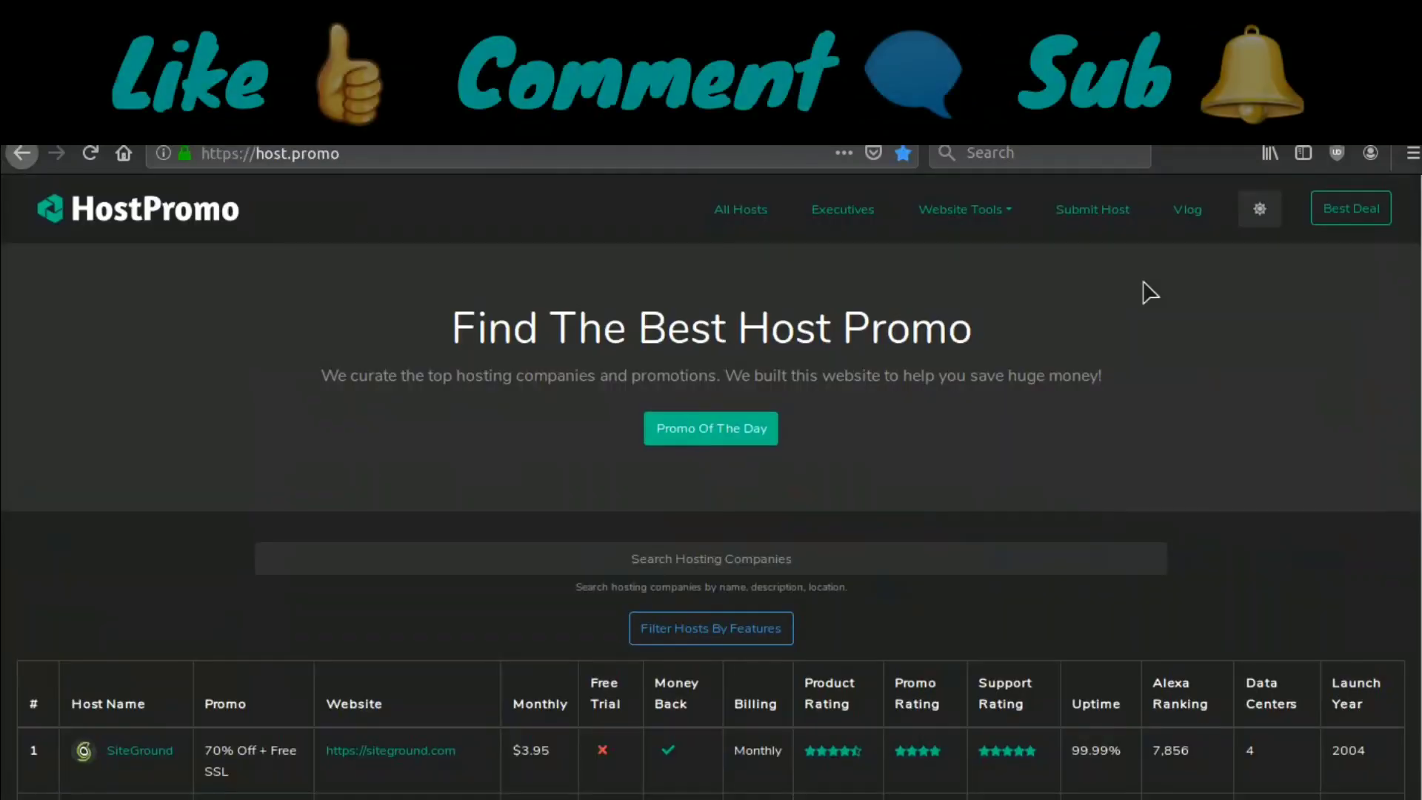
- Scroll through Host.Promo's comparison table of 31 hosting providers and their promotions
scroll(1149, 293, down, 5)
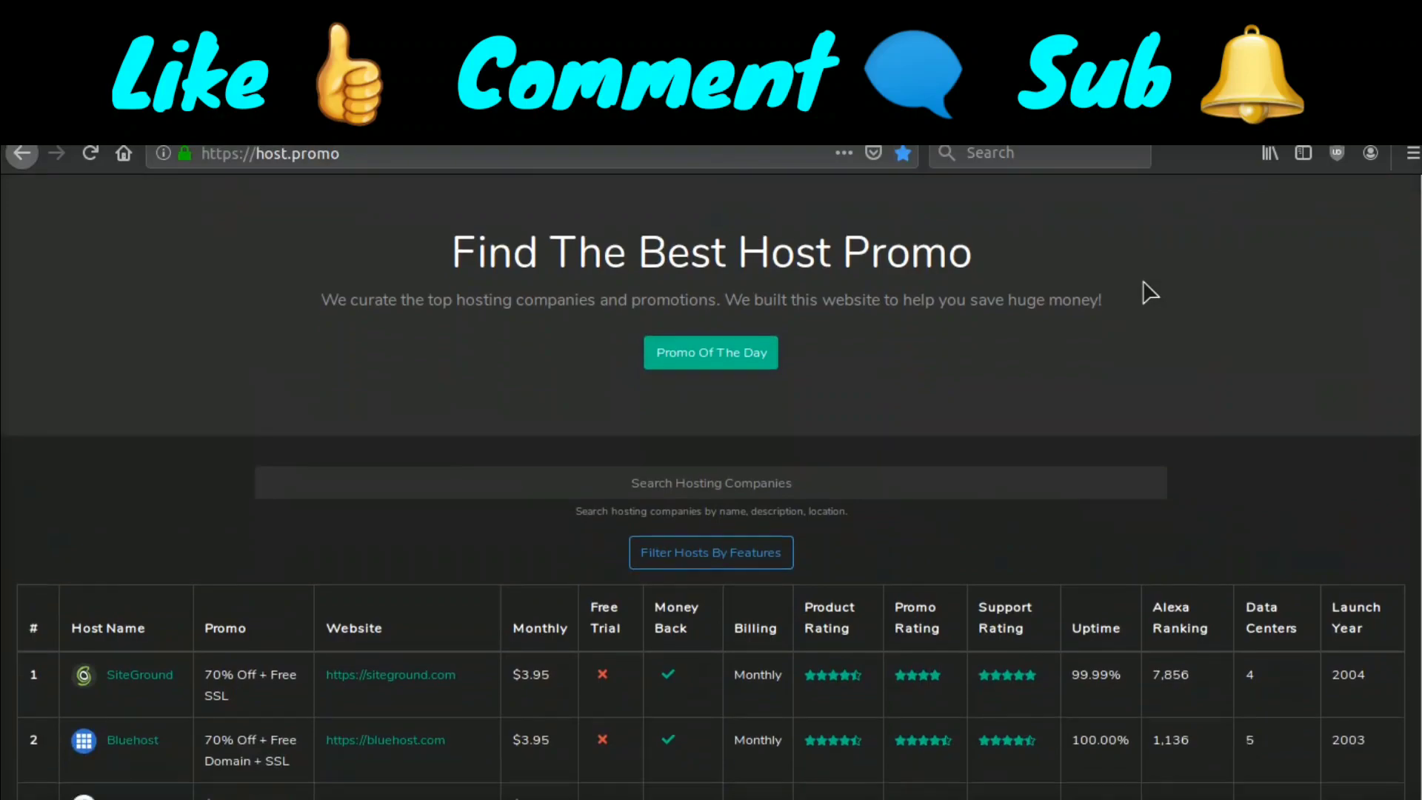
scroll(1149, 292, down, 20)
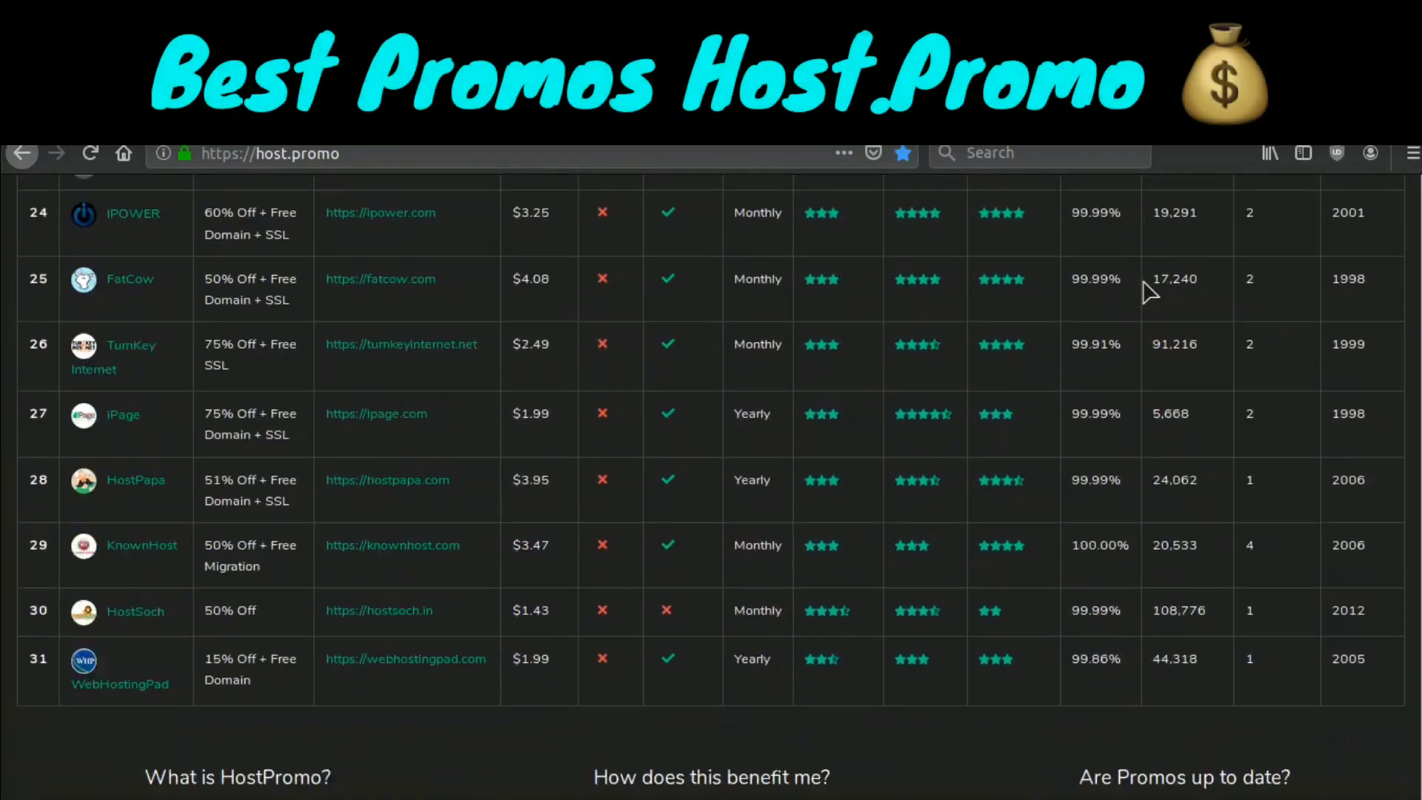
scroll(1149, 292, up, 20)
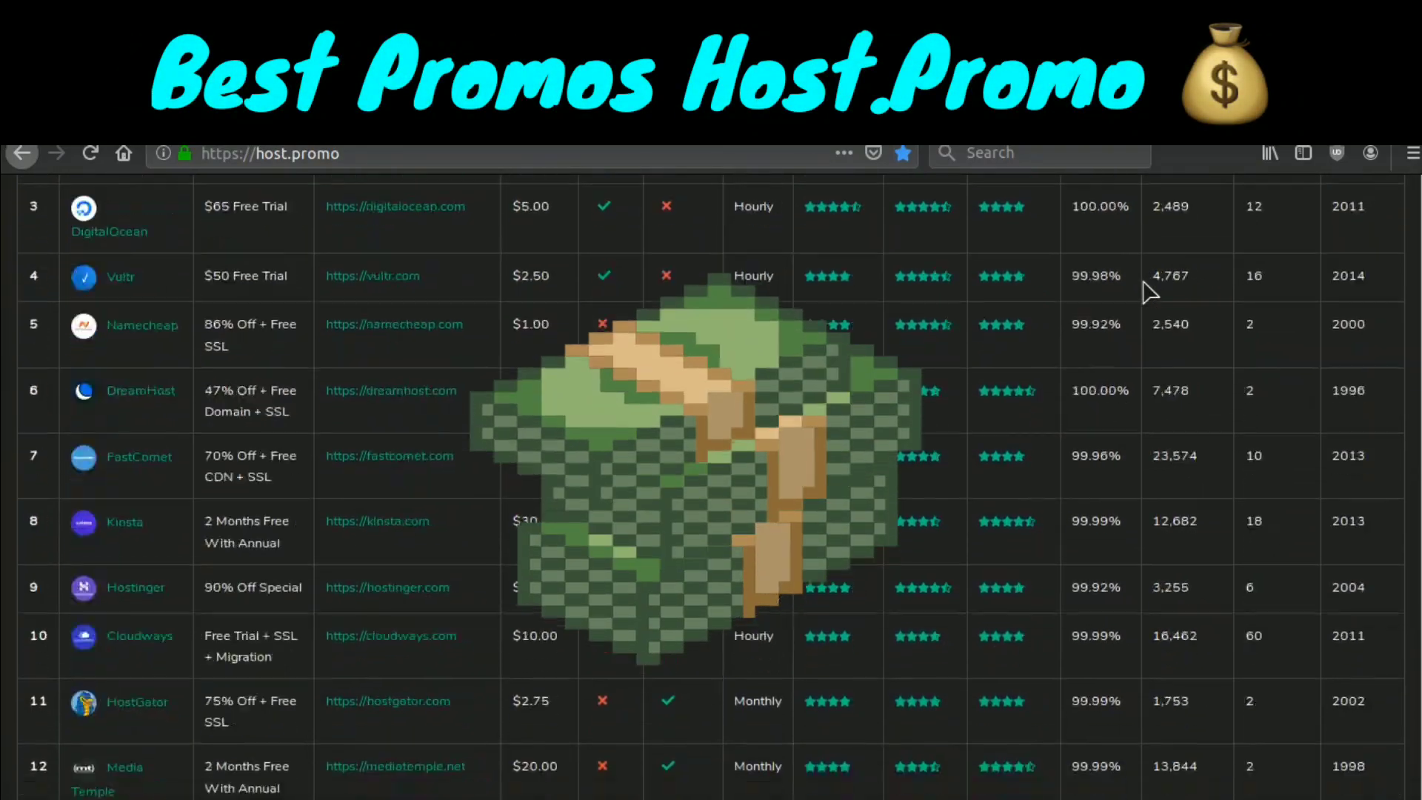